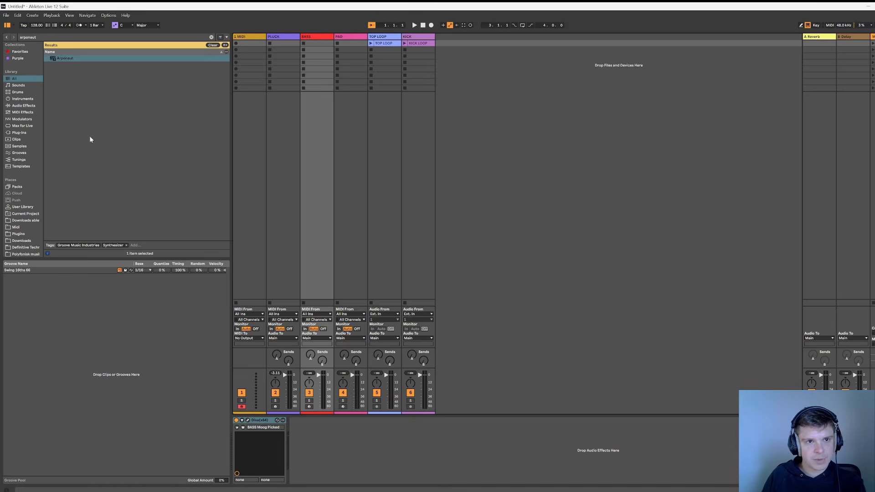
Load the Arponaut plug-in from the search results onto the first MIDI track and move its window clear of the first tracks
click(90, 136)
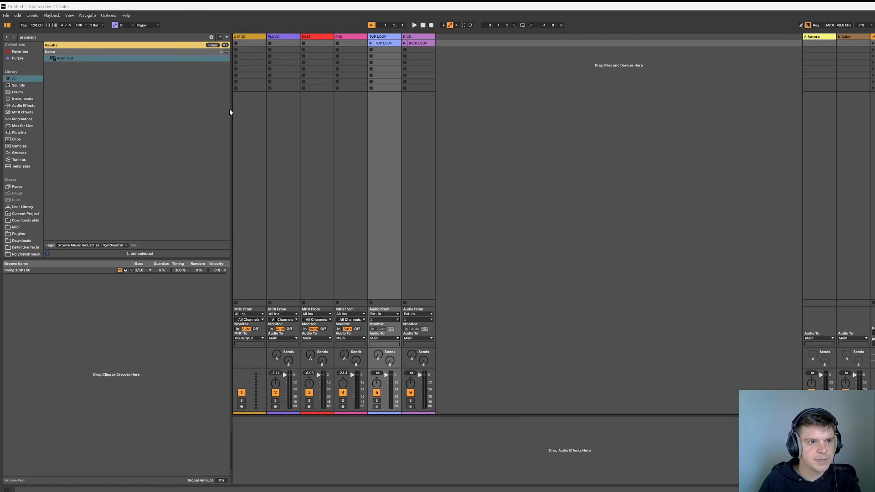
click(75, 65)
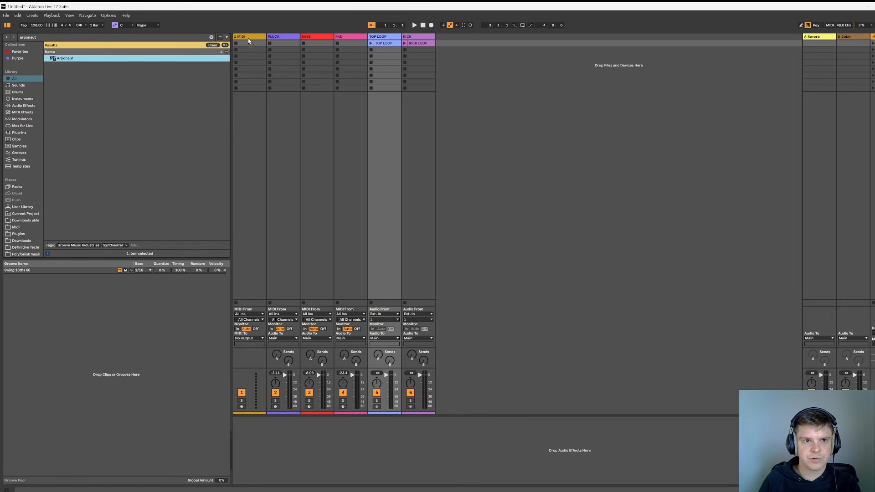
drag(248, 41, 249, 41)
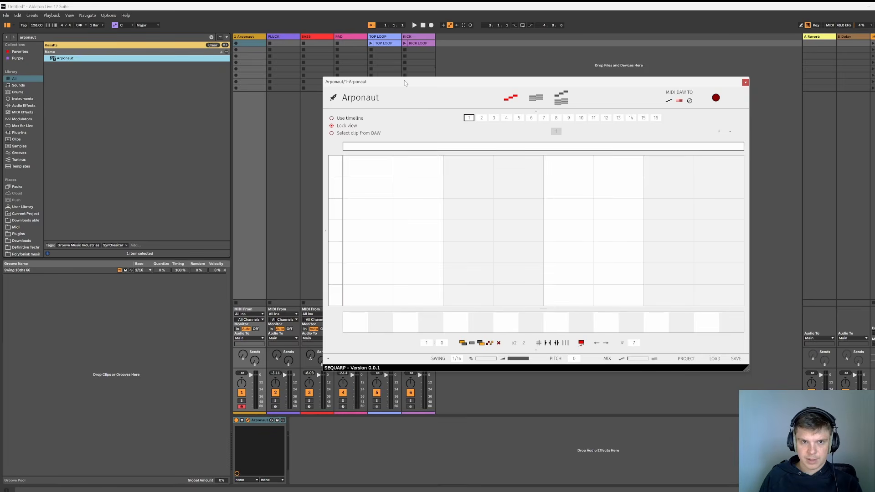
drag(405, 83, 391, 83)
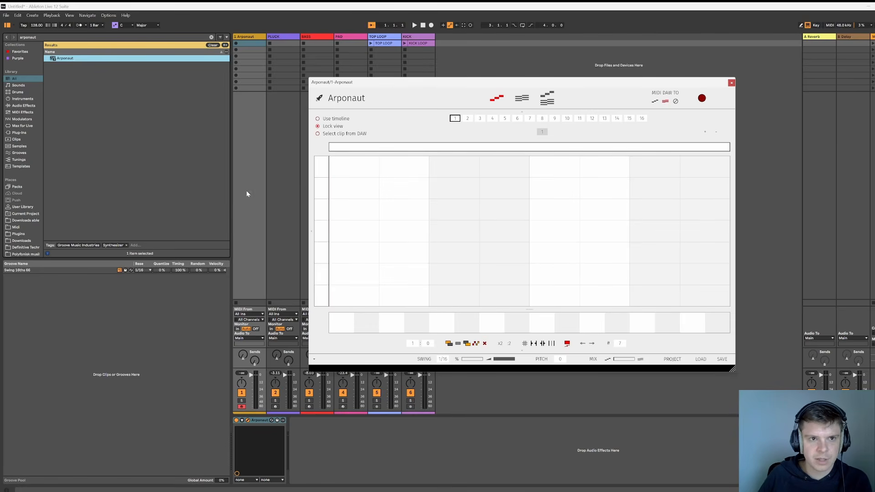
drag(390, 83, 442, 77)
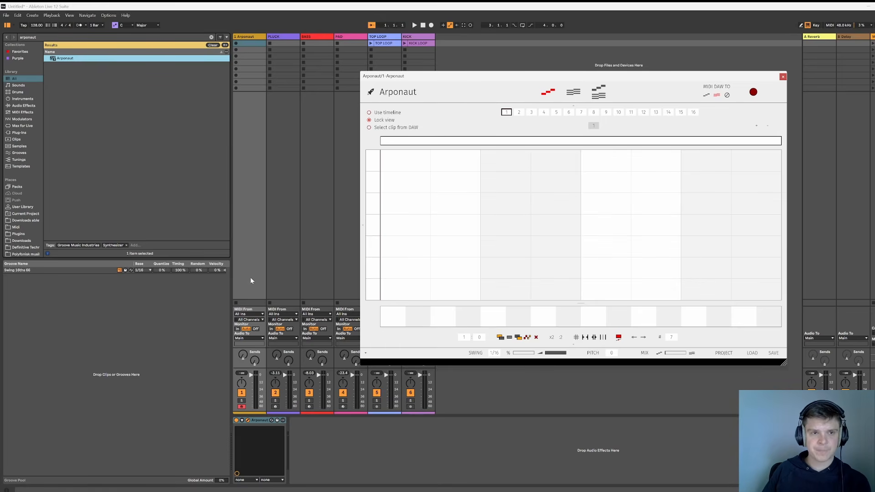
Select the PLUCK track and arm it for recording
click(251, 238)
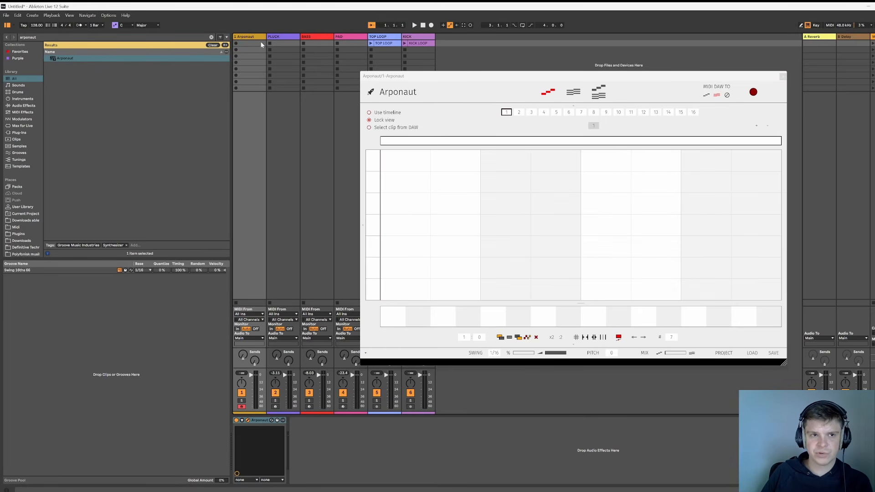
click(292, 40)
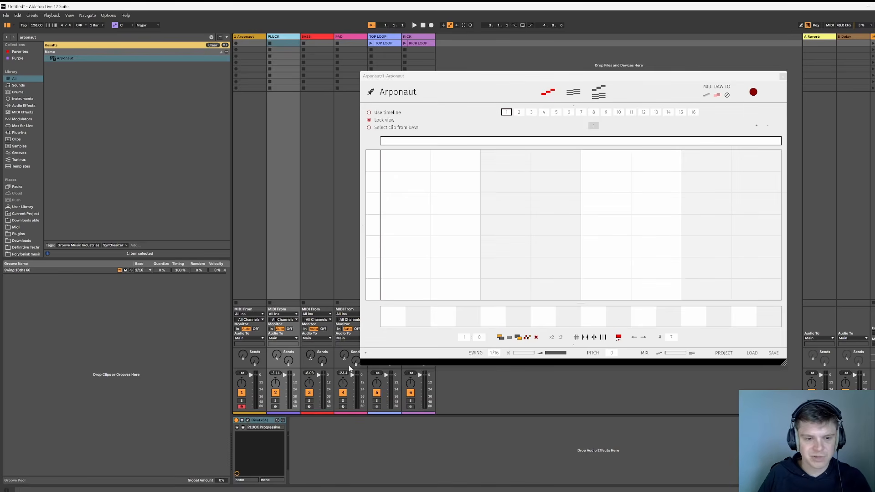
click(275, 406)
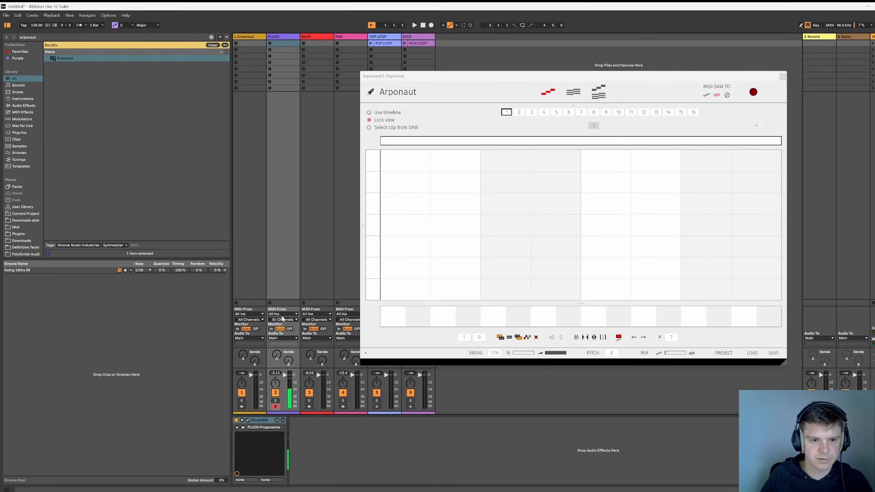
click(253, 37)
click(291, 37)
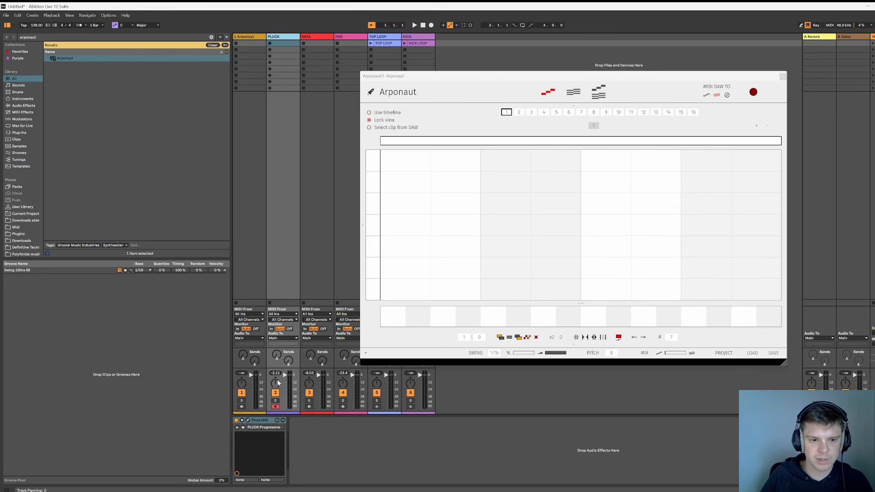
Set the PLUCK track's MIDI input to 1-Arponaut with Arponaut as its source, switch monitoring to In, and reselect the Arponaut track
click(295, 315)
click(279, 342)
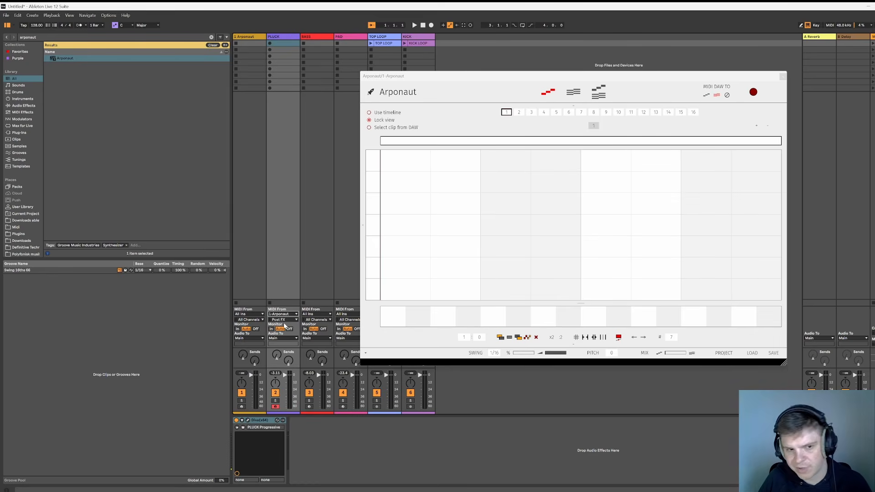
click(284, 320)
click(277, 336)
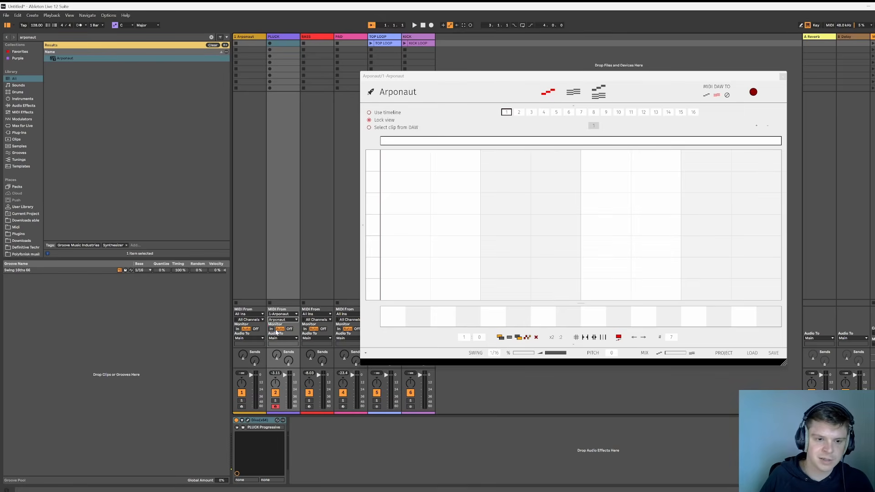
click(271, 329)
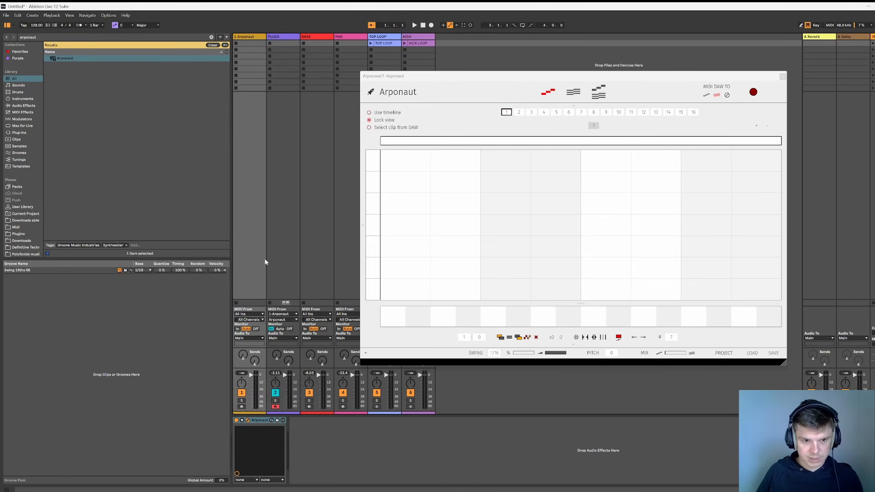
click(241, 246)
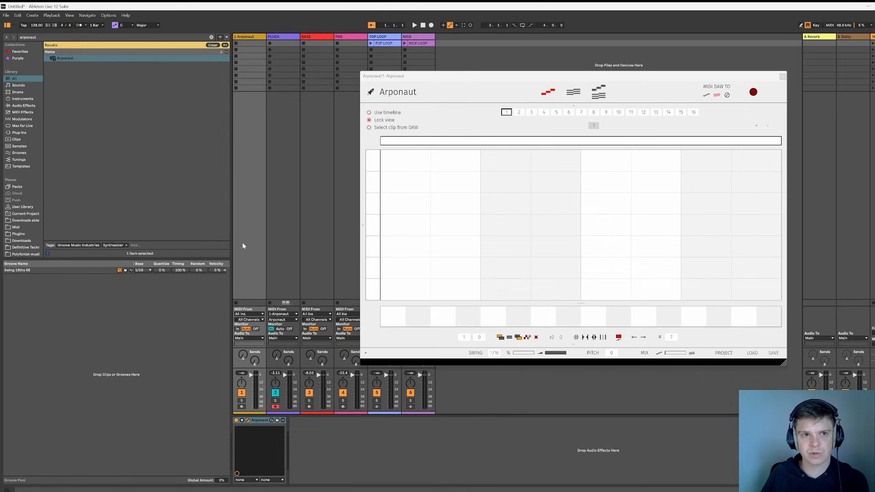
click(287, 217)
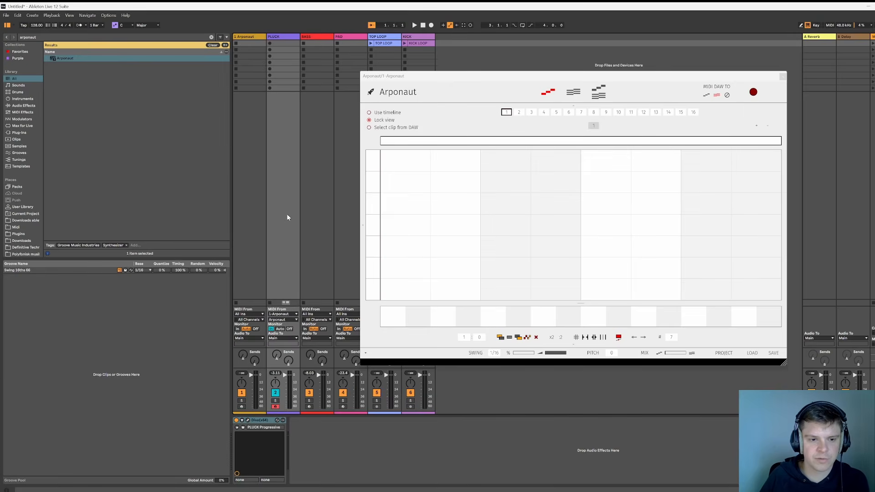
click(240, 221)
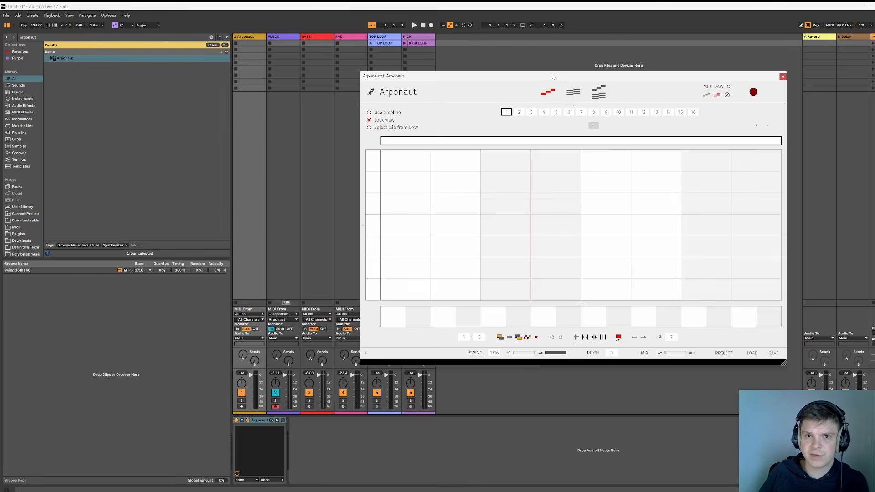
Halve the arpeggio grid size and fill the first eight steps with notes on rows 1, 2, 3, 4, 1, 2, 1 and 3, counted from the lowest
drag(553, 76, 504, 72)
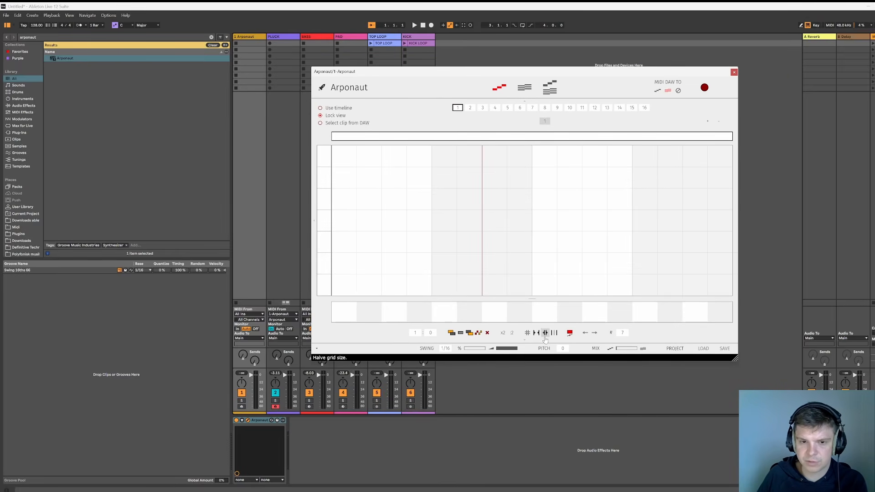
double_click(346, 286)
double_click(369, 263)
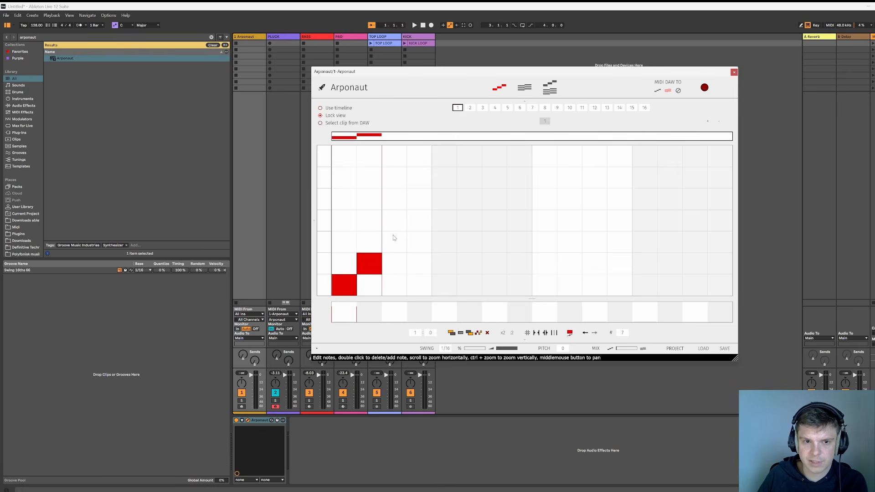
double_click(394, 241)
double_click(419, 221)
double_click(444, 285)
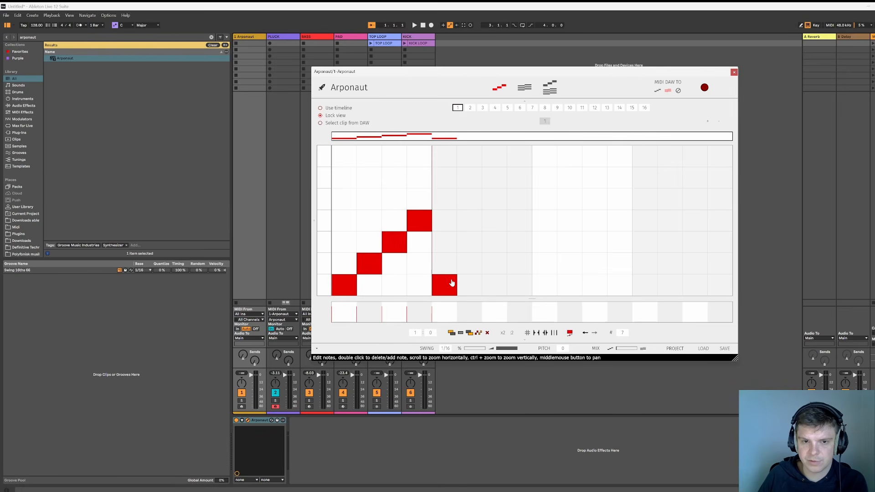
double_click(469, 263)
double_click(495, 285)
double_click(519, 242)
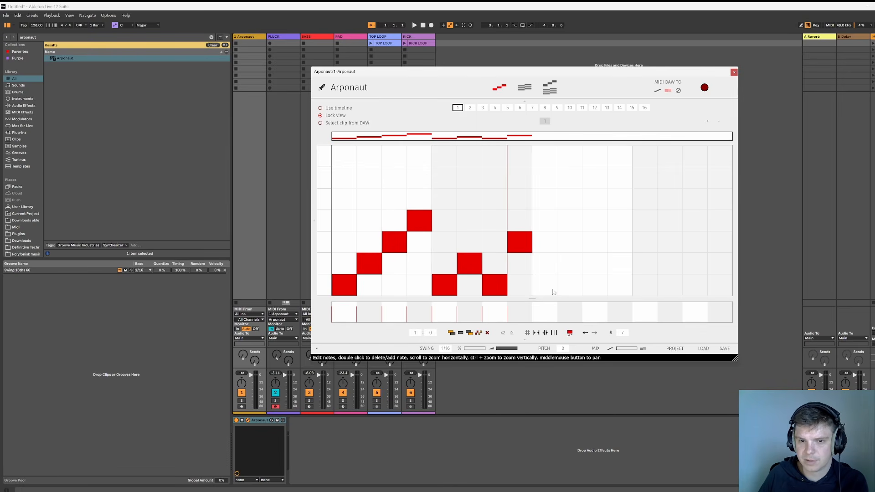
Fill the last eight arpeggio steps with notes on rows 1, 2, 5, 6, 1, 2, 3 and 4, counted from the lowest
double_click(544, 285)
double_click(570, 264)
double_click(595, 199)
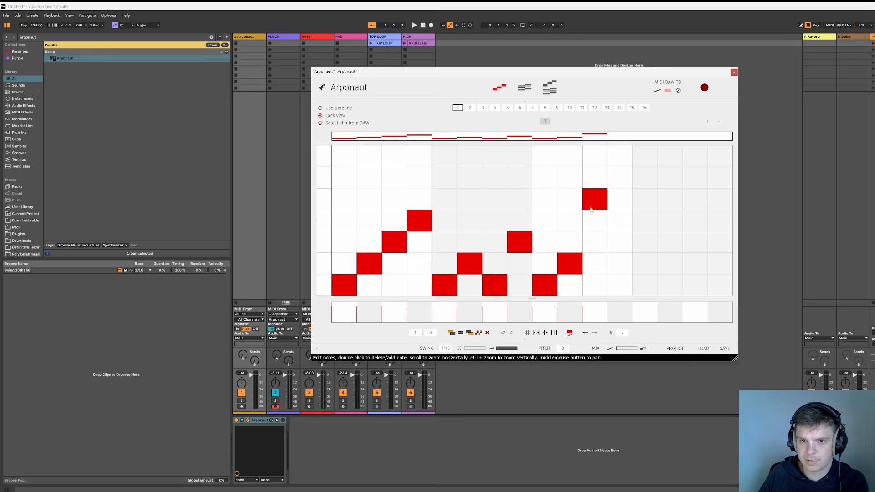
double_click(619, 178)
double_click(645, 285)
double_click(670, 264)
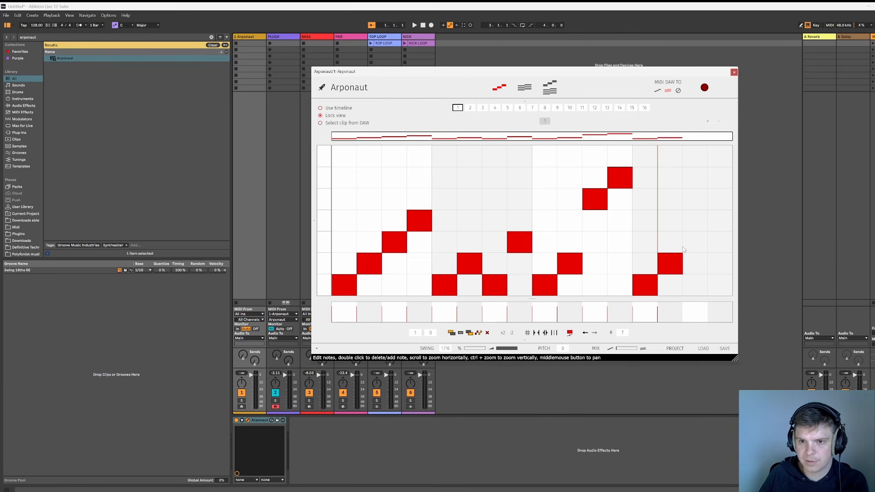
double_click(695, 241)
double_click(720, 221)
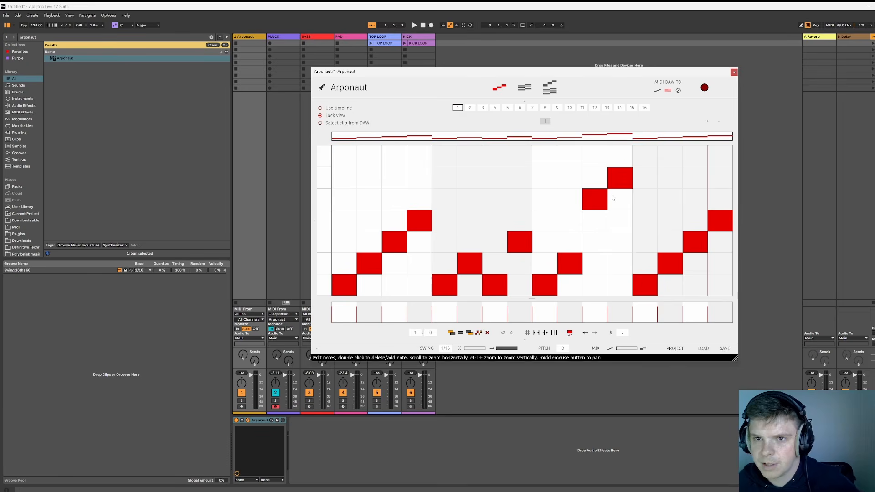
Open the chord editor, set the clip length to 2 bars, and enlarge the grid for bar-long notes
click(528, 90)
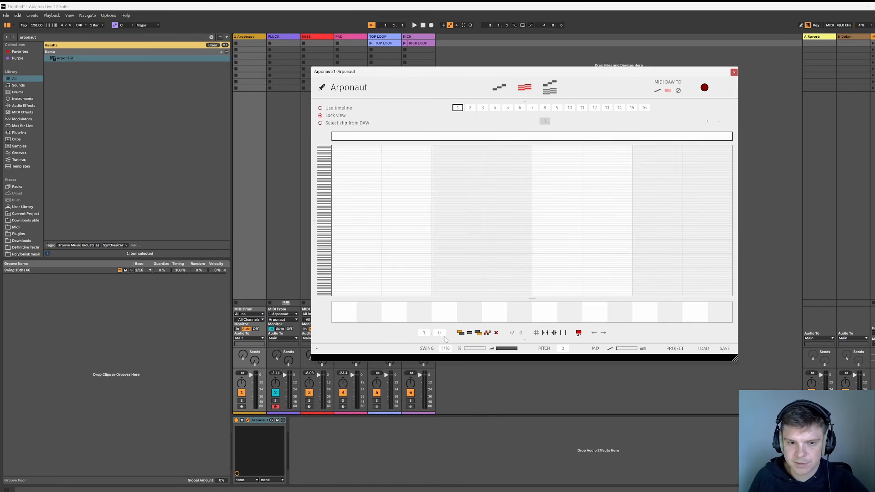
drag(427, 330, 427, 325)
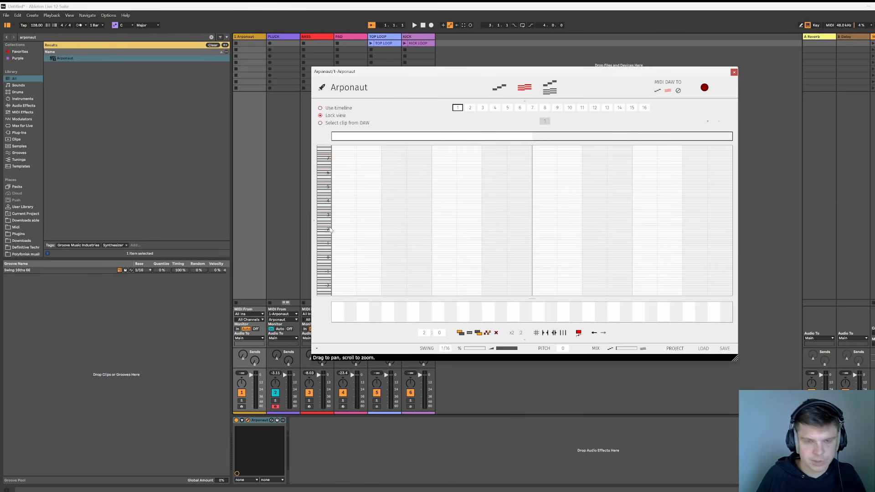
scroll(369, 228, up, 3)
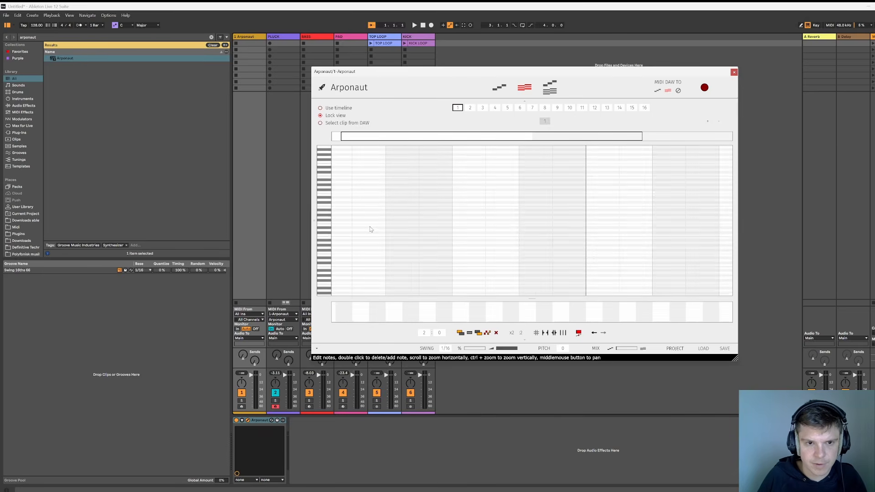
ctrl+scroll(370, 229, up, 2)
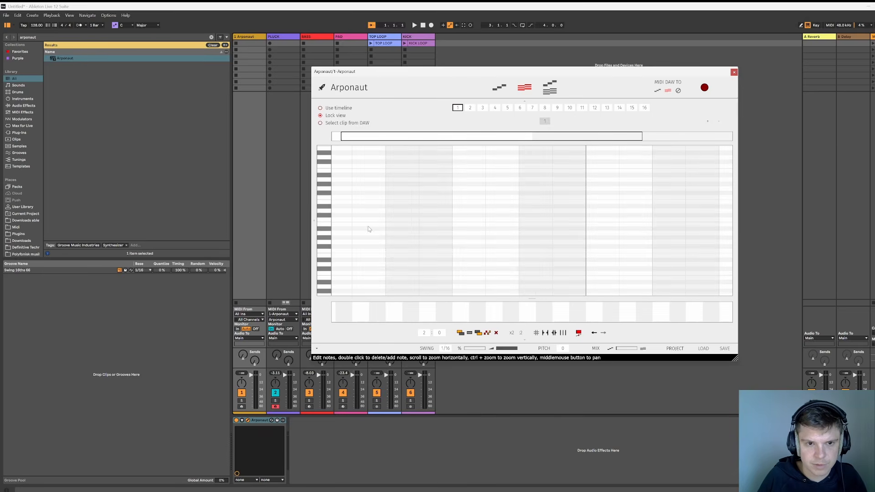
click(547, 335)
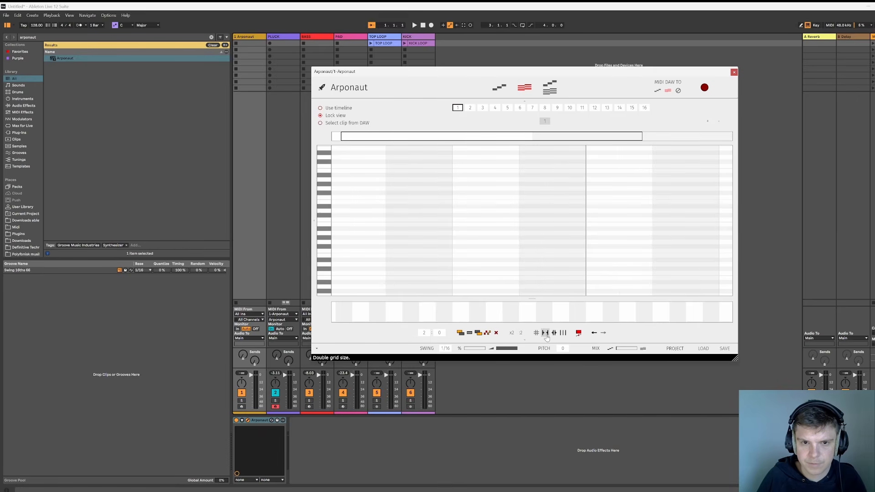
click(546, 336)
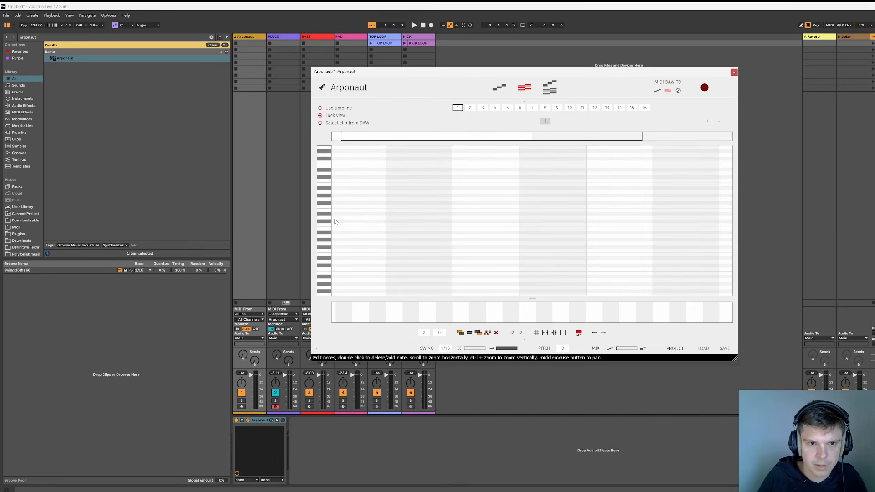
Add a bar-long minor triad in the first bar and a major triad rooted two semitones lower in the second bar
double_click(345, 192)
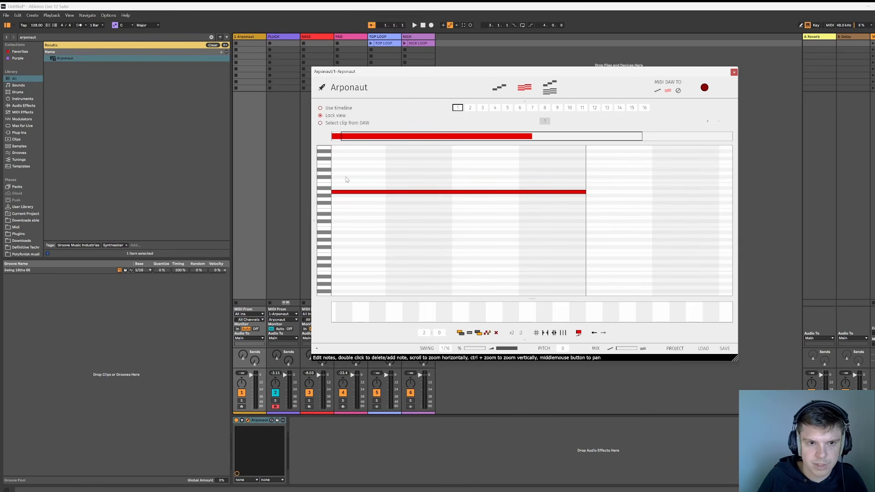
double_click(345, 181)
double_click(342, 166)
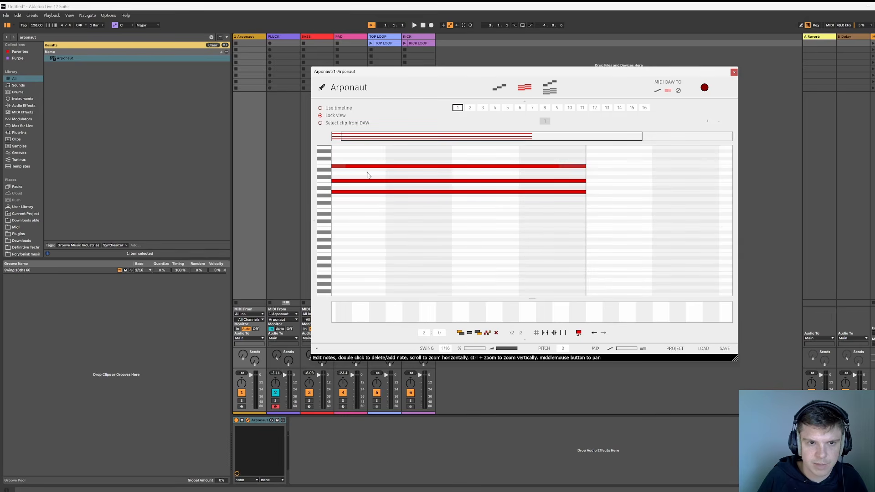
double_click(595, 200)
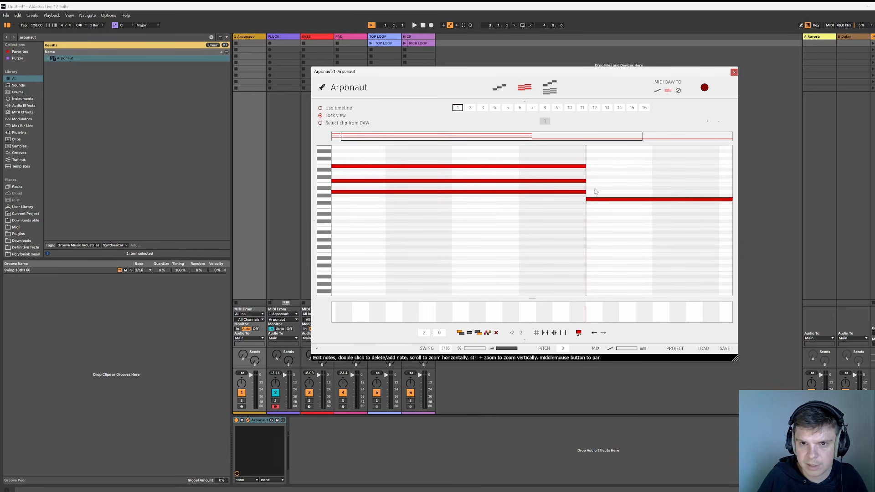
double_click(595, 185)
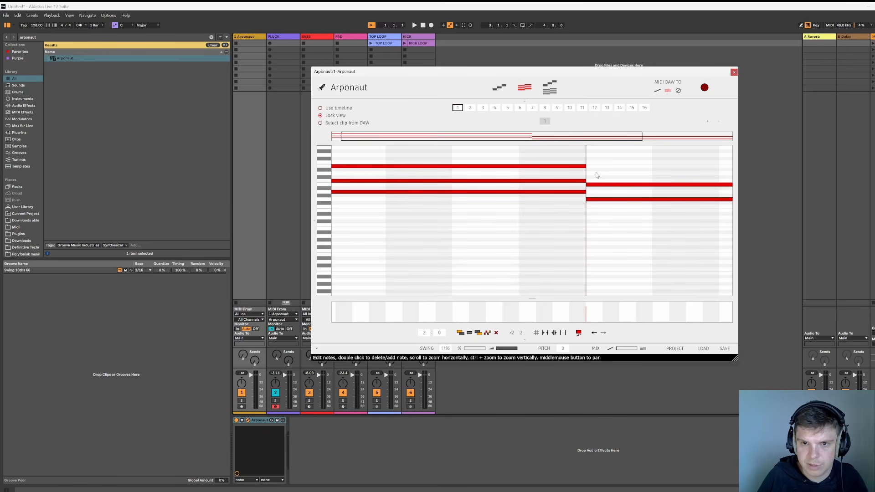
double_click(595, 174)
Play back the arpeggiated two-bar chord progression through the PLUCK track
scroll(582, 206, down, 2)
scroll(582, 207, down, 2)
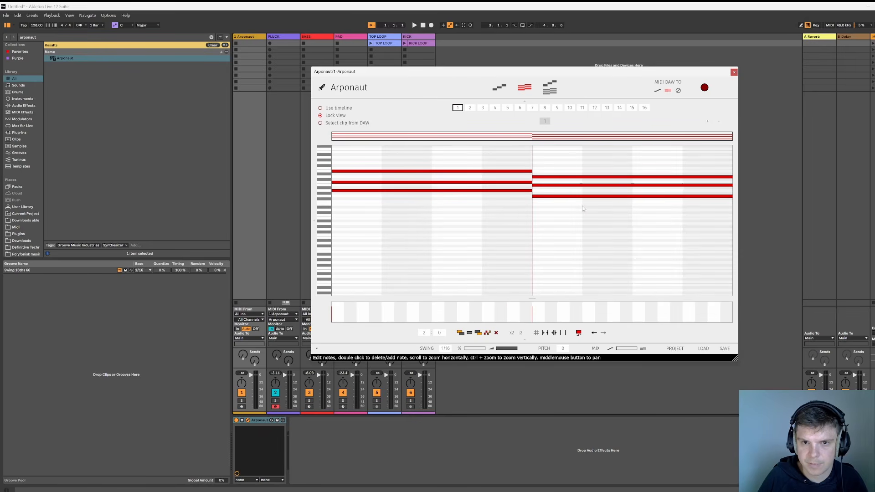
scroll(511, 215, down, 1)
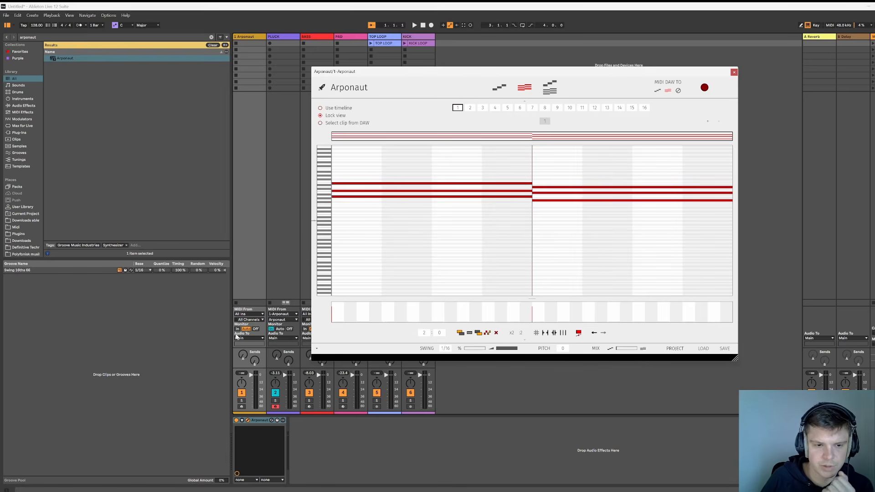
click(417, 26)
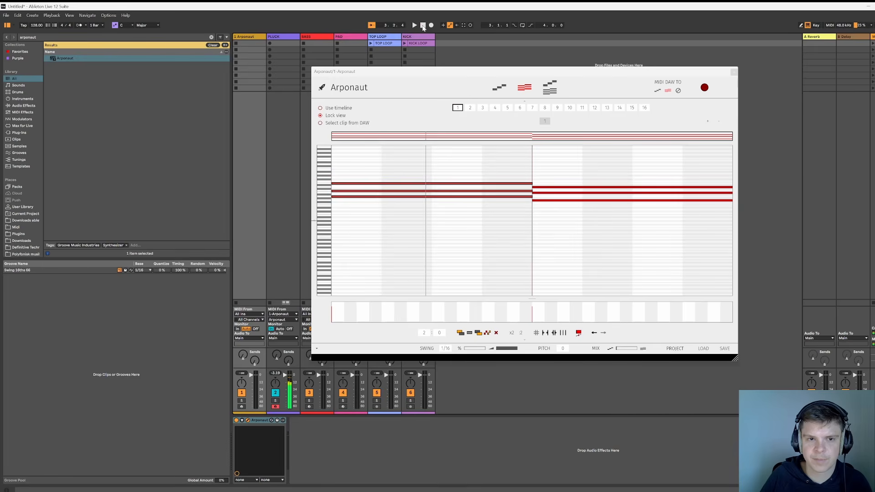
Stop playback, review the chord notes against the arpeggio, and switch MIDI DAW TO to no destination
click(424, 26)
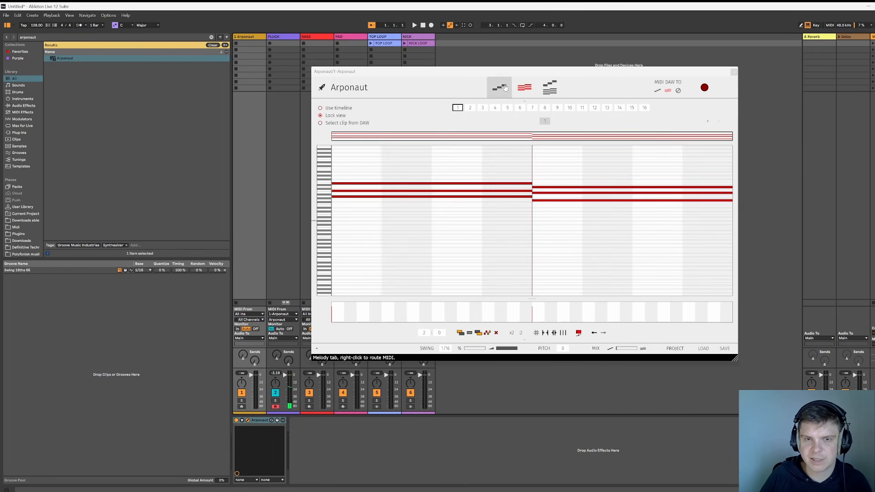
click(499, 88)
click(524, 89)
drag(472, 198, 595, 267)
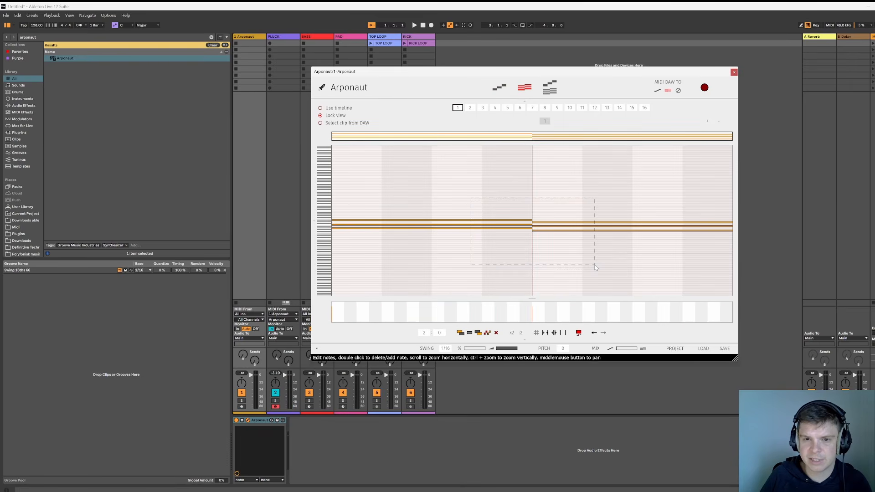
click(499, 87)
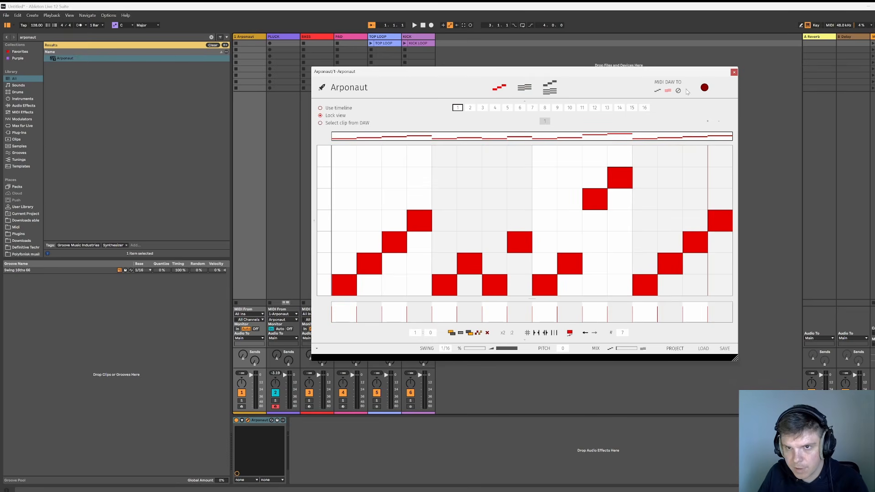
click(524, 87)
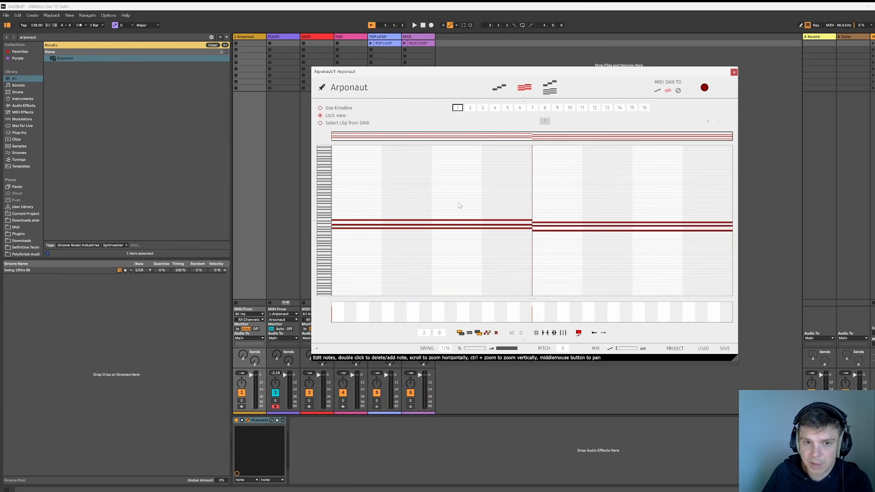
drag(459, 205, 593, 277)
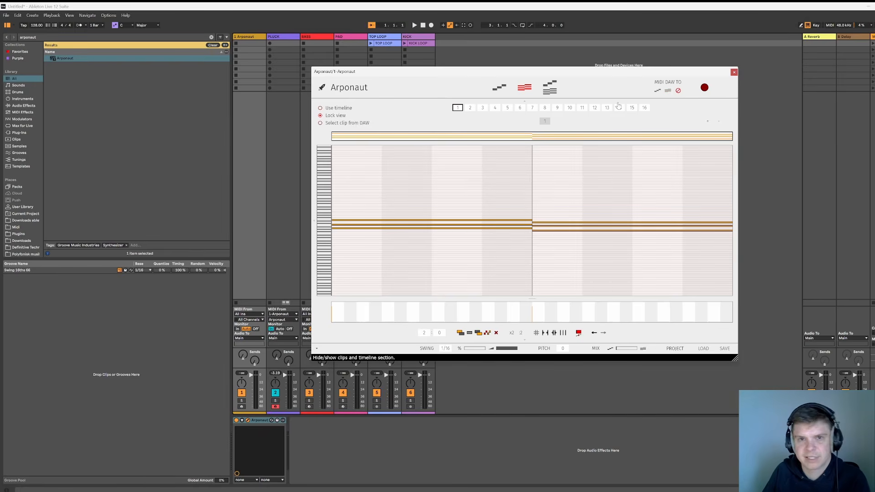
click(498, 179)
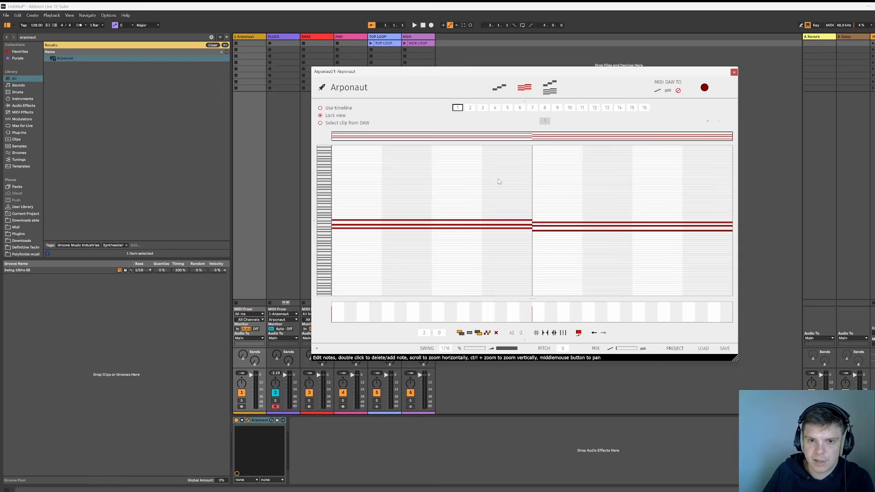
Compare the arpeggio steps with the chord notes by alternating between the melody and chord editors
click(504, 90)
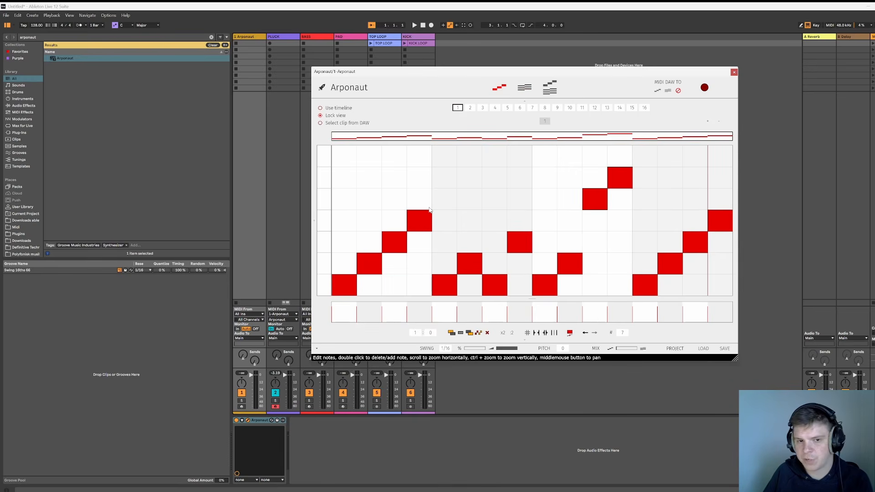
drag(344, 160, 720, 288)
click(419, 176)
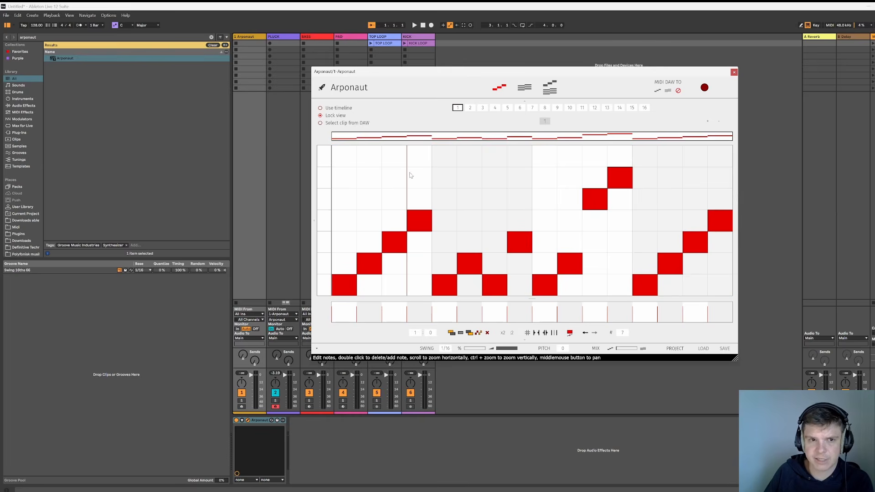
click(524, 87)
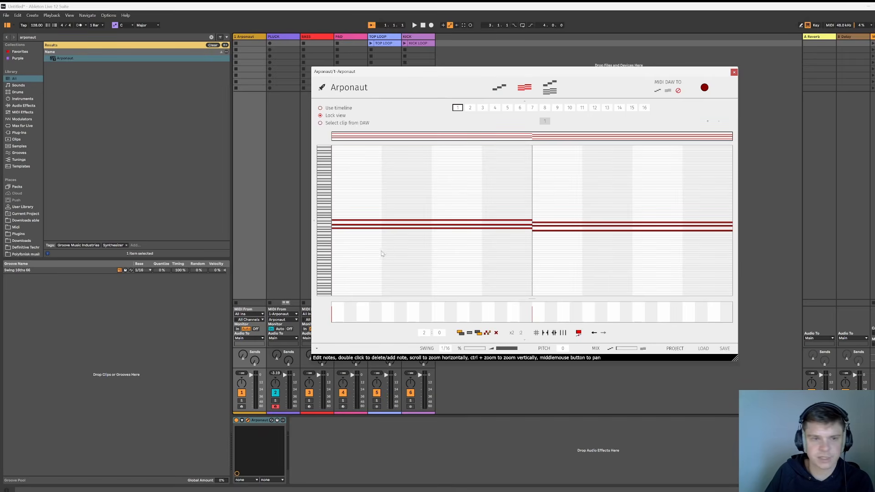
click(499, 87)
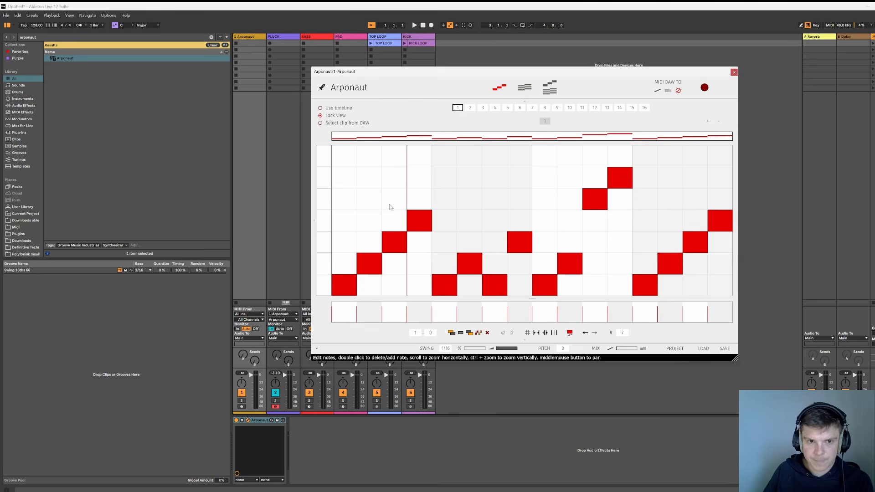
drag(339, 201, 415, 282)
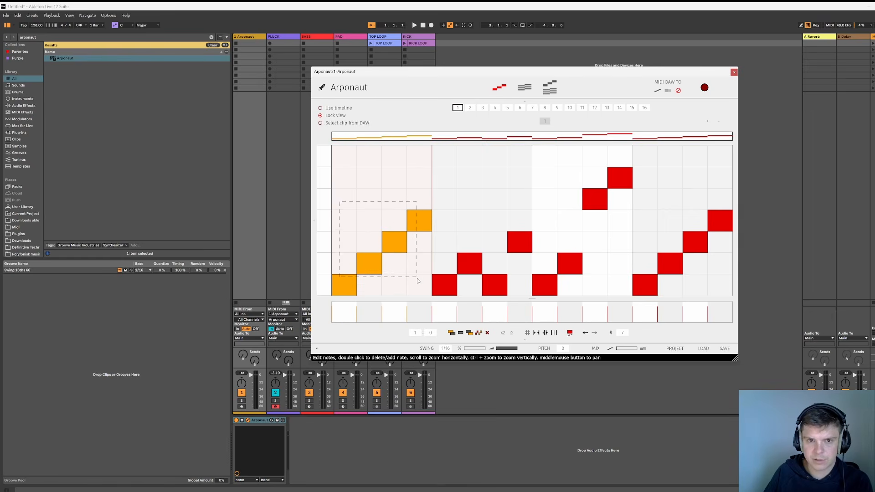
click(429, 210)
click(524, 87)
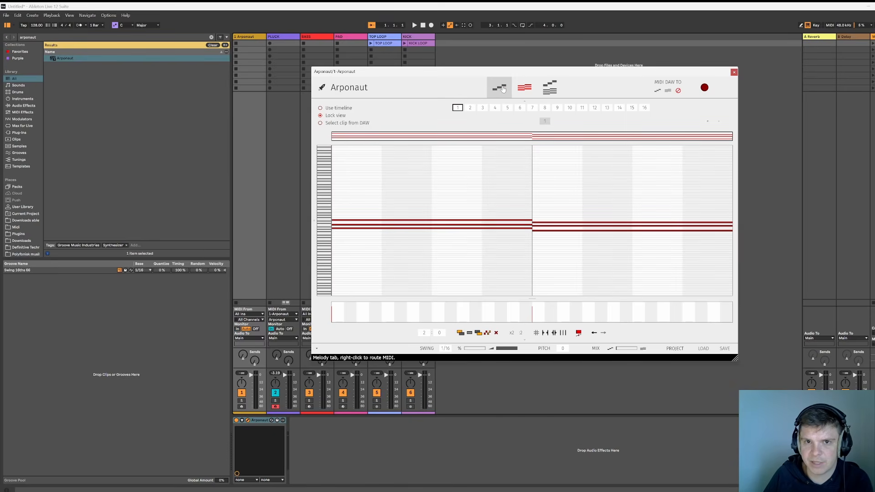
click(499, 87)
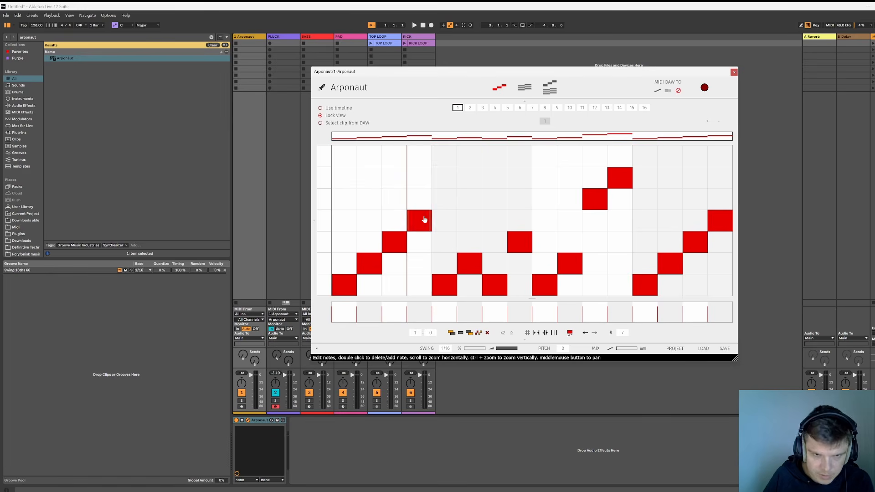
Highlight the first four arpeggio notes, try lengthening the fourth one into the fifth step, and restore its one-step length
drag(429, 184, 342, 289)
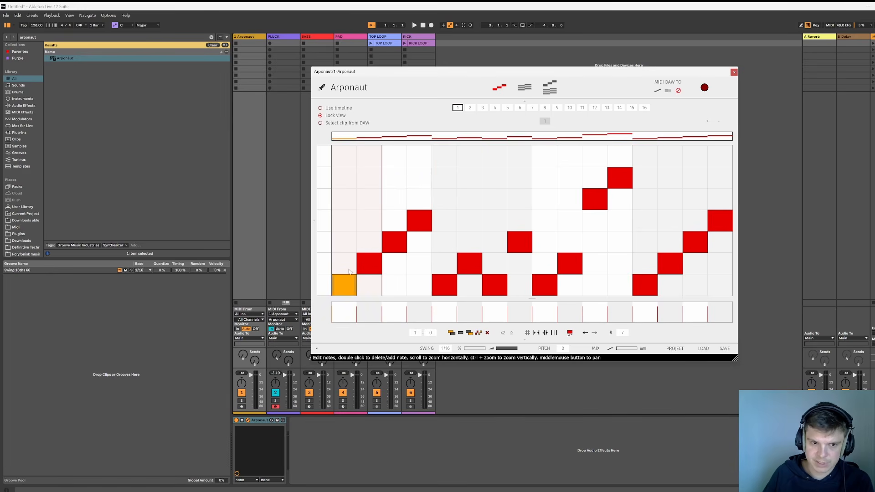
click(366, 264)
mouse_move(354, 187)
mouse_down()
mouse_move(393, 280)
mouse_move(414, 291)
mouse_up()
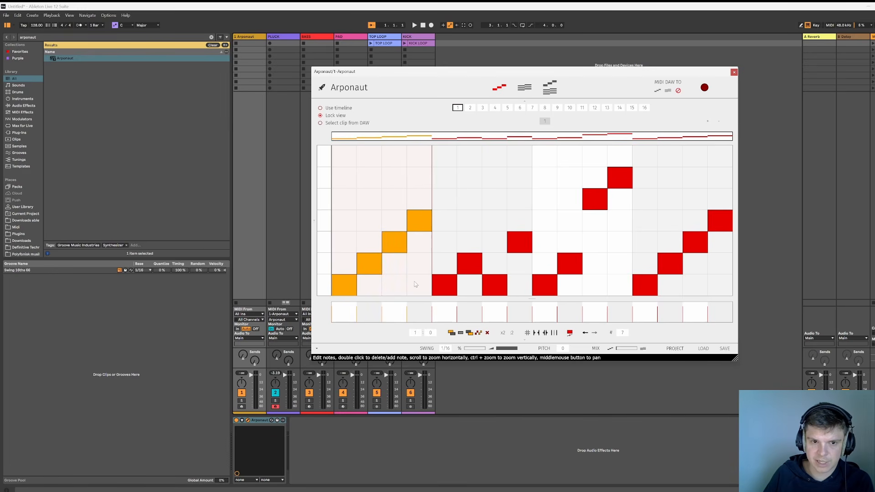
mouse_move(403, 251)
mouse_down()
mouse_move(428, 251)
mouse_move(410, 251)
mouse_up()
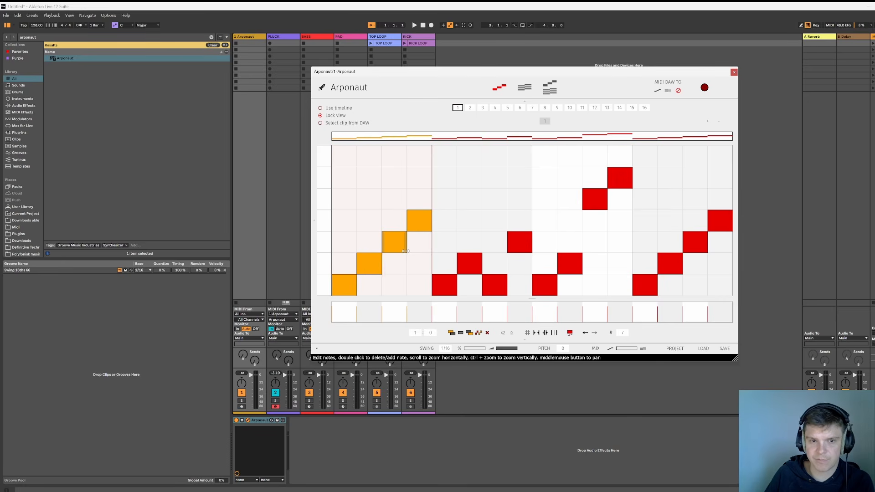
click(420, 249)
drag(430, 223, 448, 221)
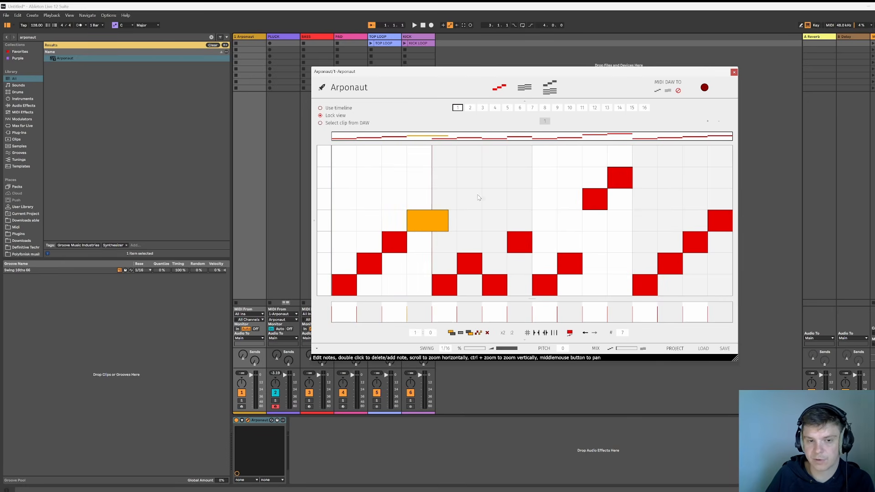
click(503, 182)
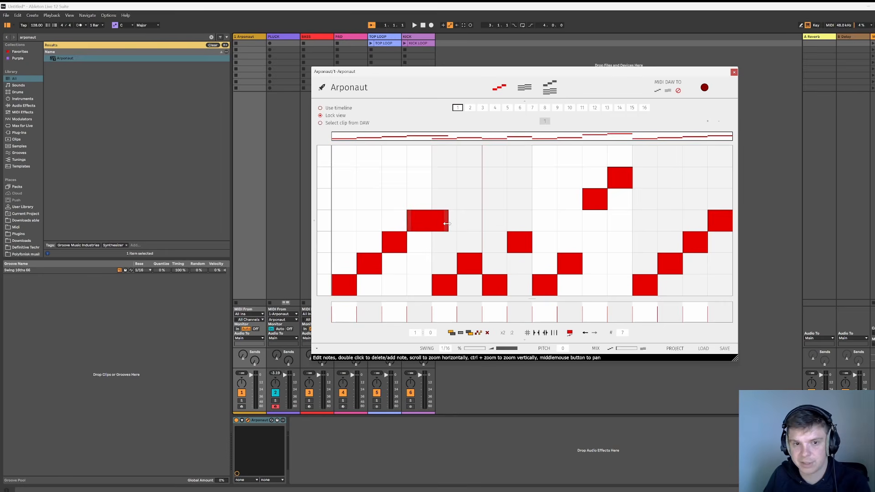
drag(448, 224, 430, 235)
click(455, 206)
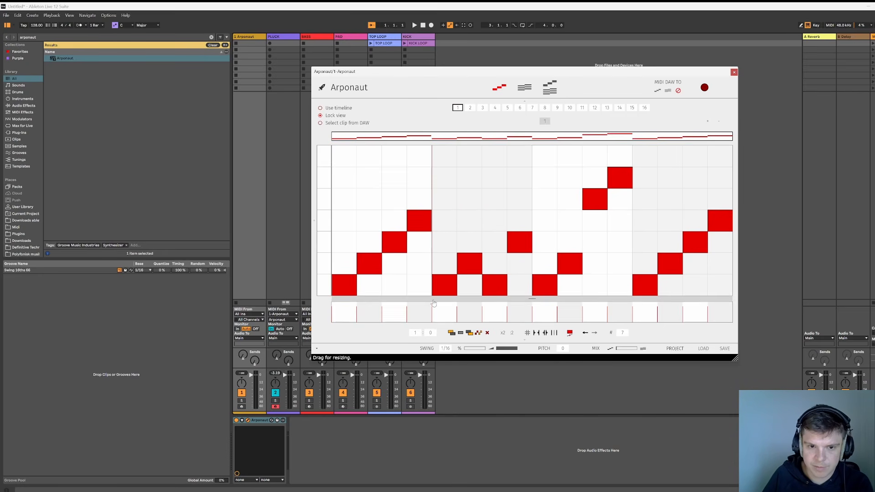
Enlarge the velocity lane and draw varied velocities across all arpeggio notes while the pattern plays, finishing with playback stopped
drag(433, 300, 433, 231)
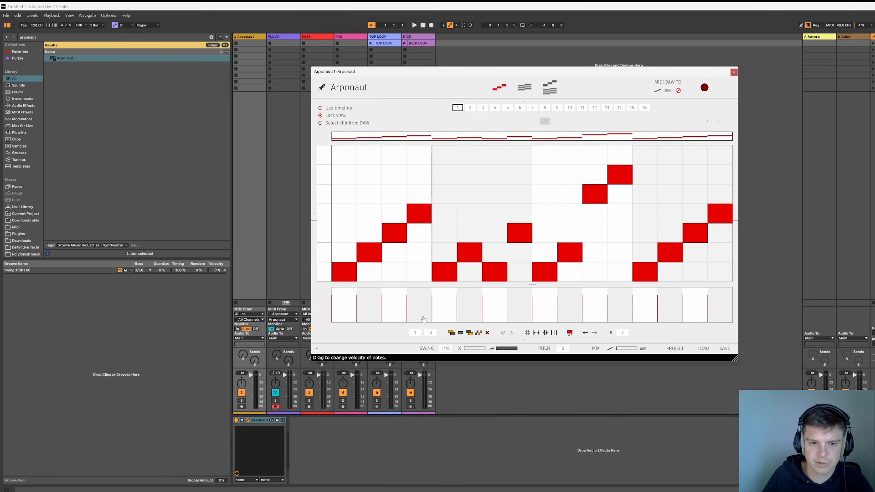
key(space)
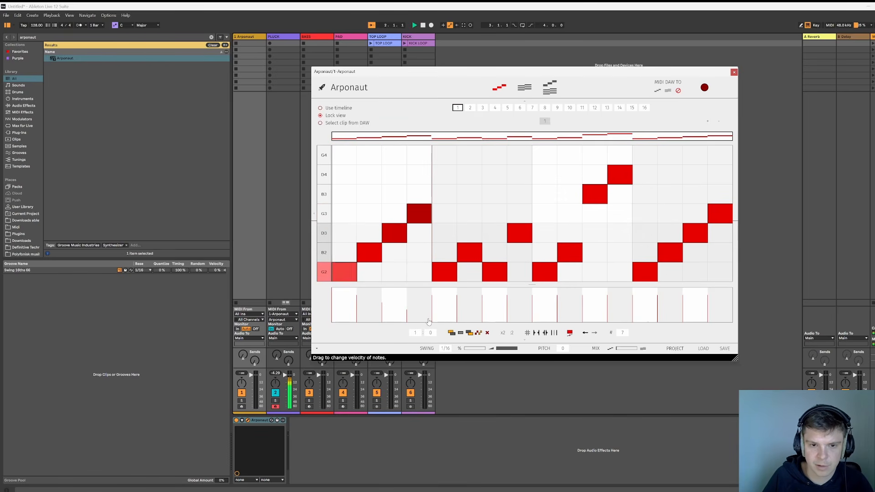
mouse_move(428, 321)
mouse_down()
mouse_move(581, 288)
mouse_move(736, 303)
mouse_up()
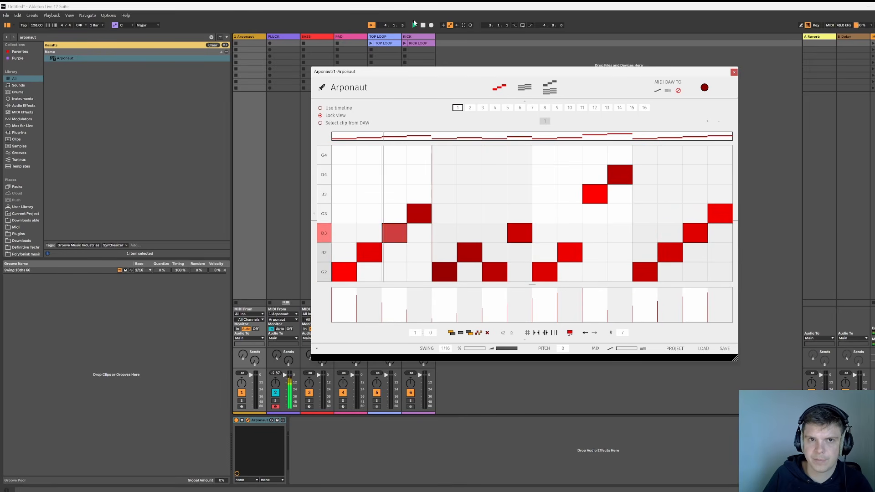
click(421, 27)
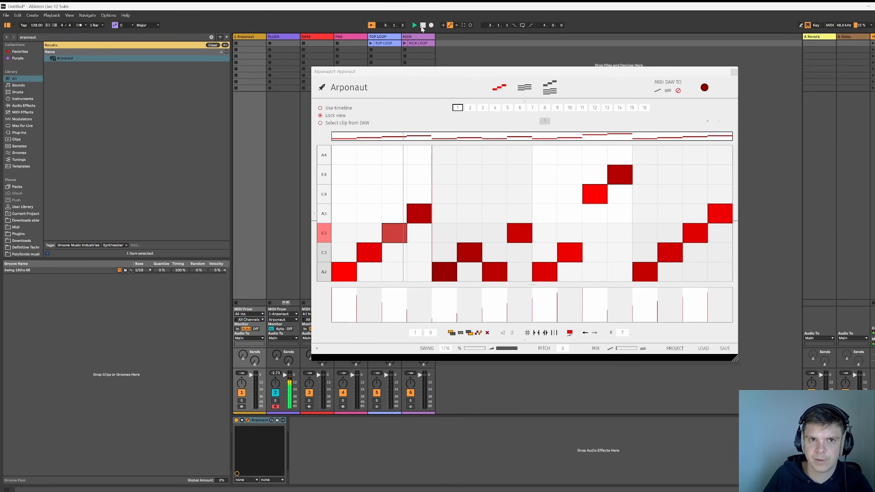
click(422, 27)
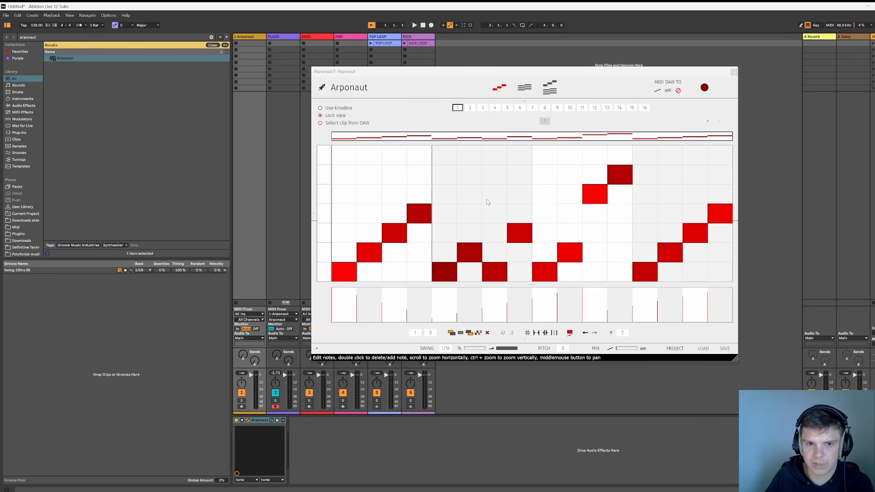
Try extending the arpeggio loop by 1 beat and return it to 1 bar and 0 beats
drag(384, 153, 706, 278)
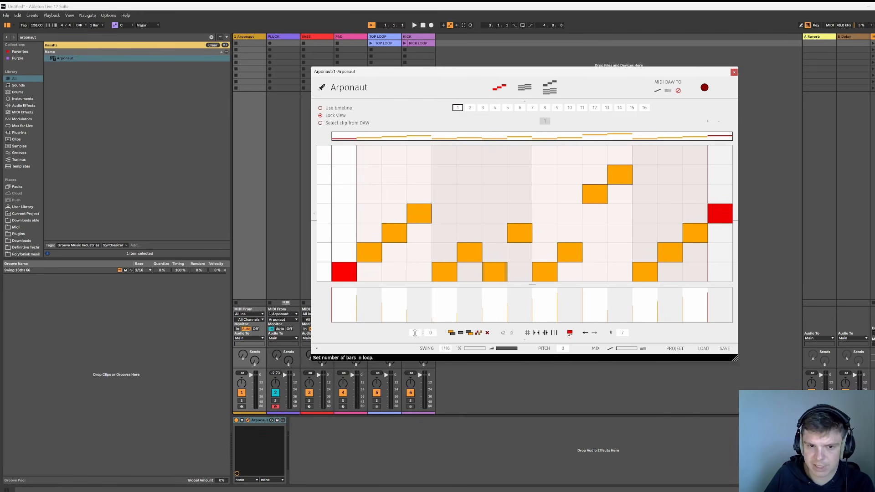
drag(415, 330, 416, 330)
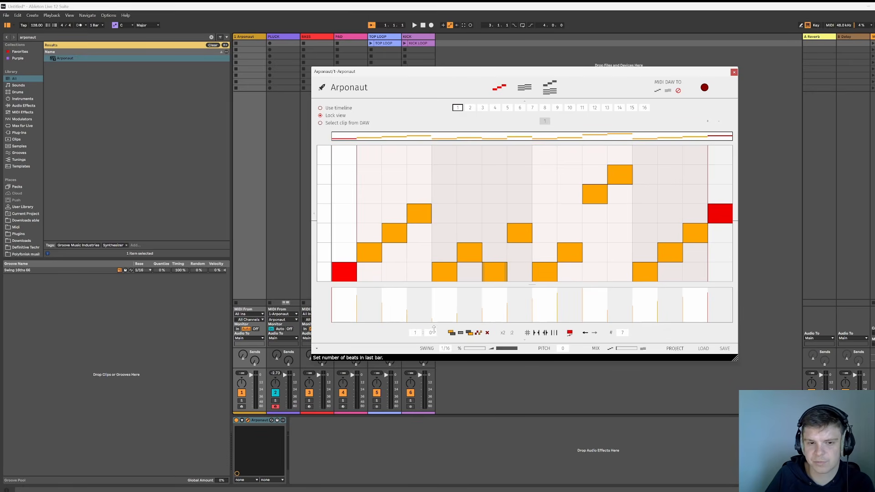
drag(433, 328, 434, 324)
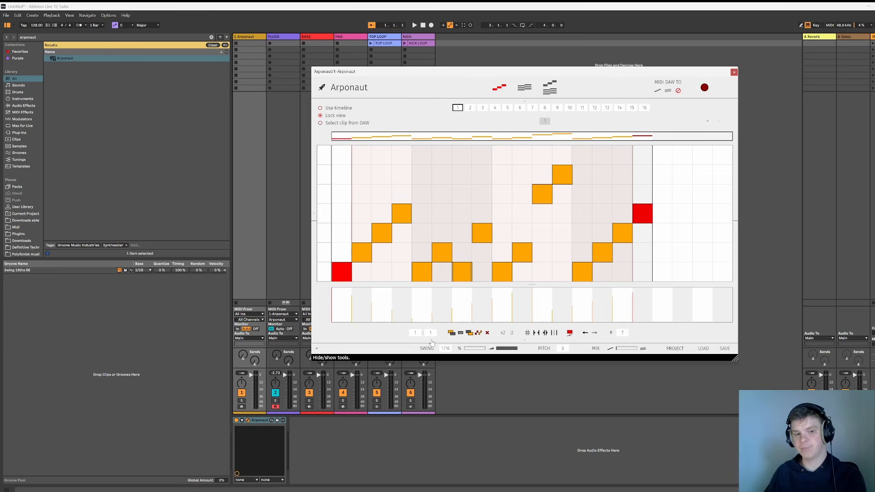
drag(434, 336, 435, 341)
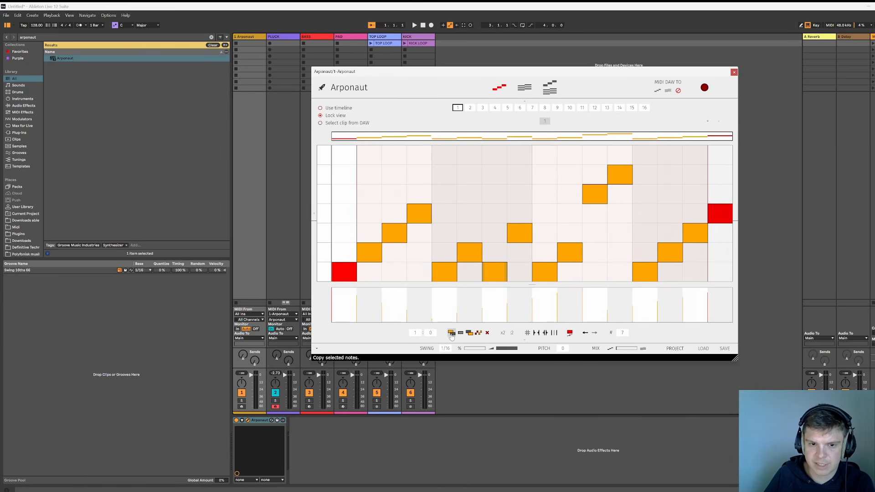
click(374, 186)
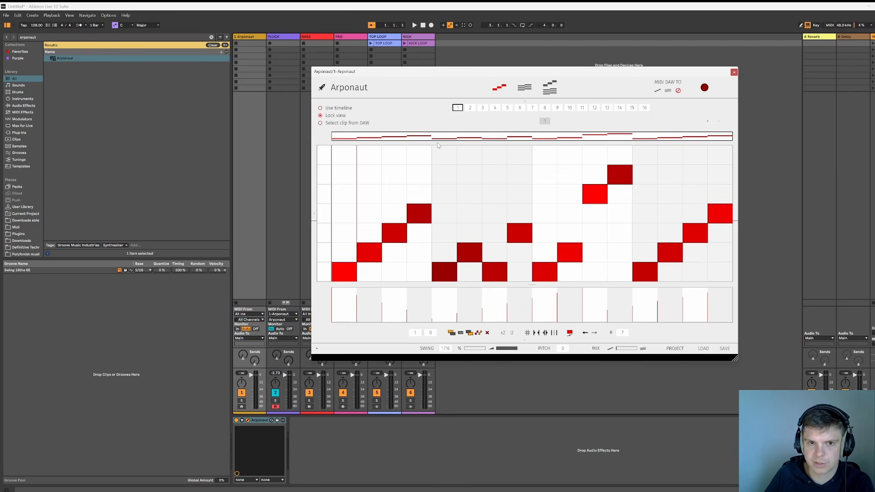
Delete the last twelve arpeggio notes, keeping only those in the first four steps
drag(446, 157, 712, 270)
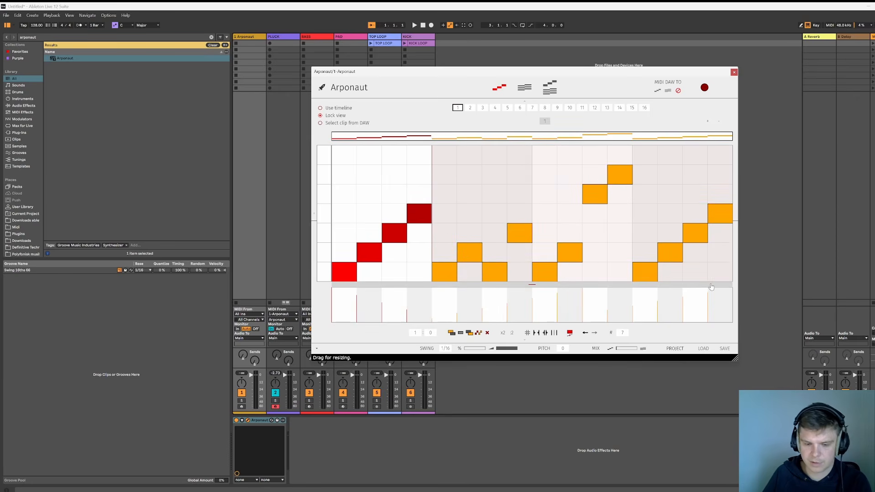
key(Delete)
click(483, 218)
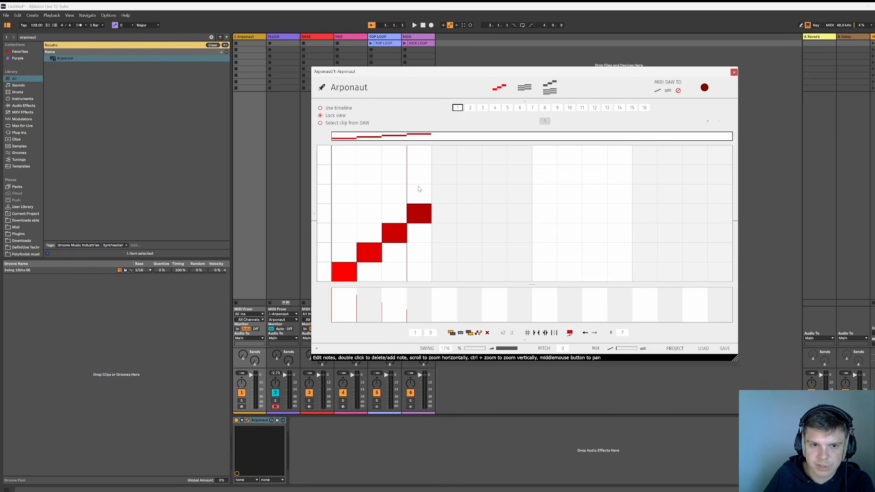
Copy the third and fourth arpeggio notes and paste them at the ninth step
drag(416, 190, 396, 239)
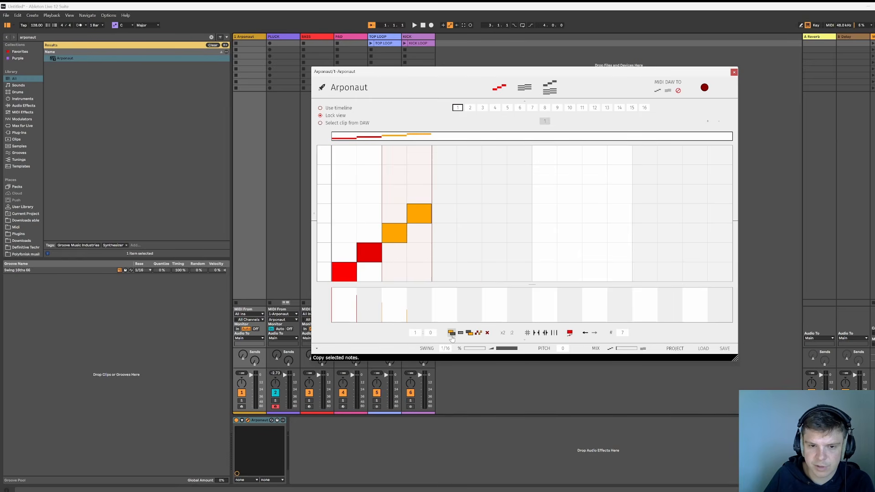
click(536, 238)
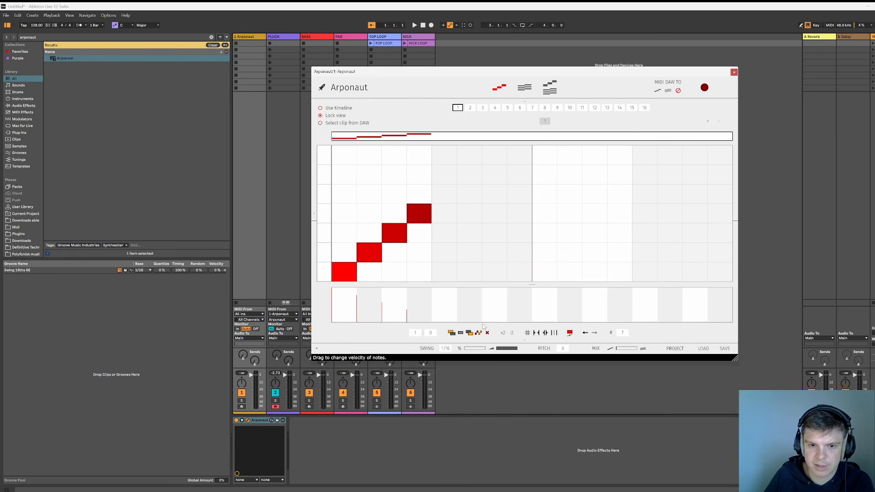
click(470, 333)
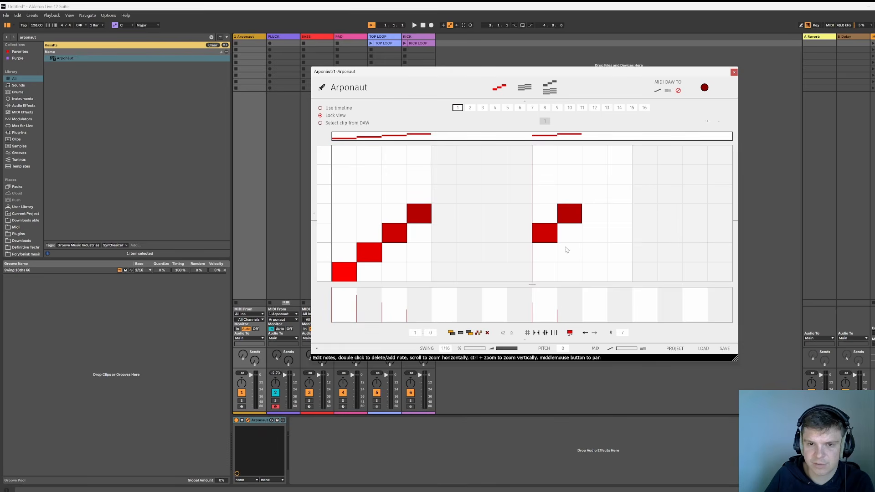
Copy the first two arpeggio notes and paste them at the seventh step
drag(348, 238, 372, 266)
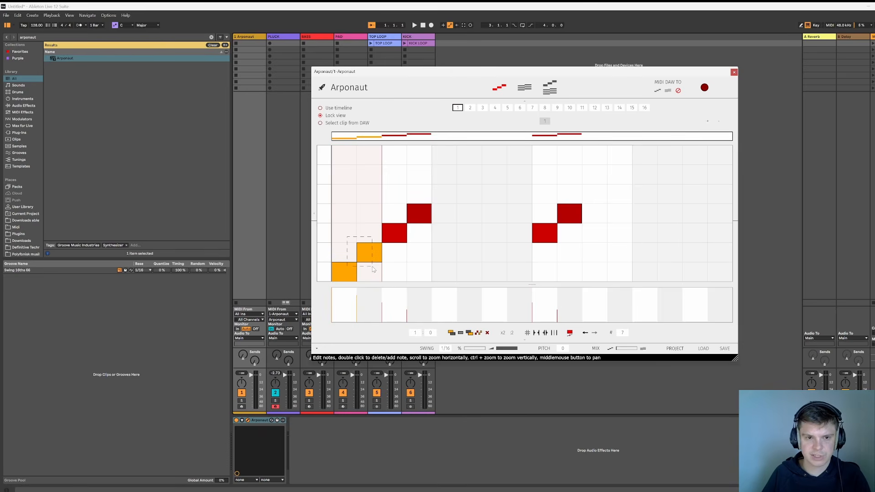
click(476, 233)
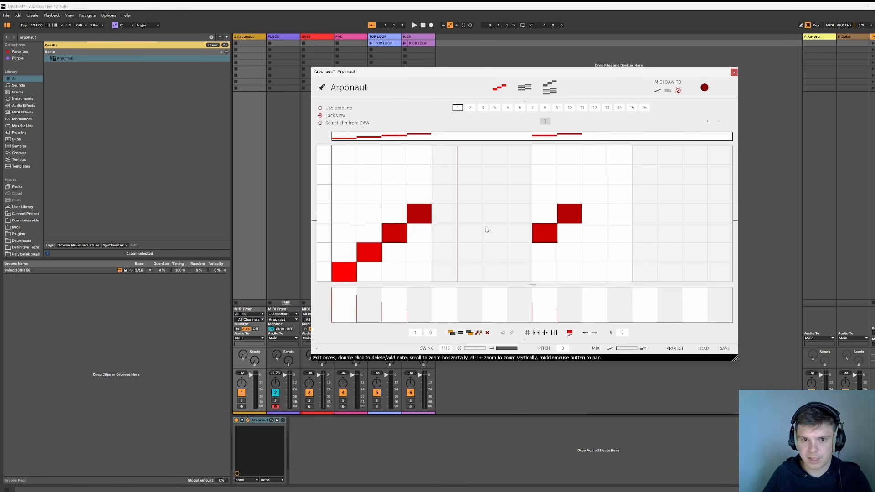
click(486, 230)
key(ctrl+v)
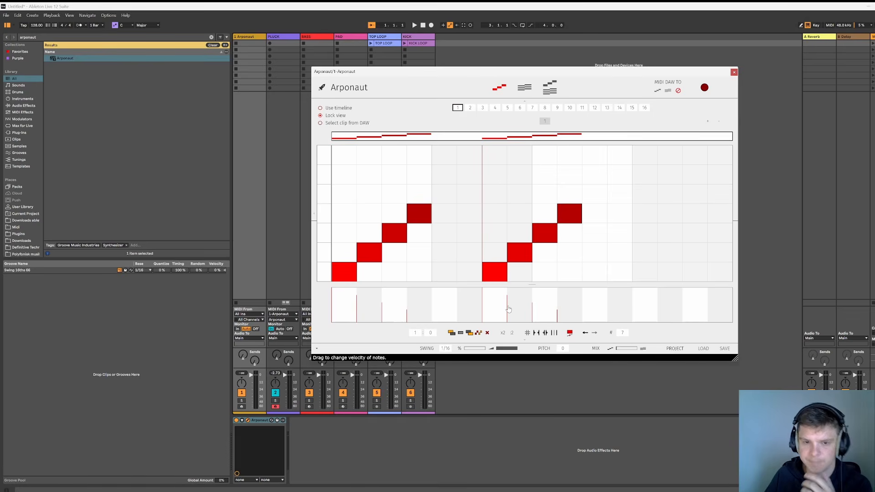
Cut the four arpeggio notes in the seventh to tenth steps
drag(486, 193, 565, 274)
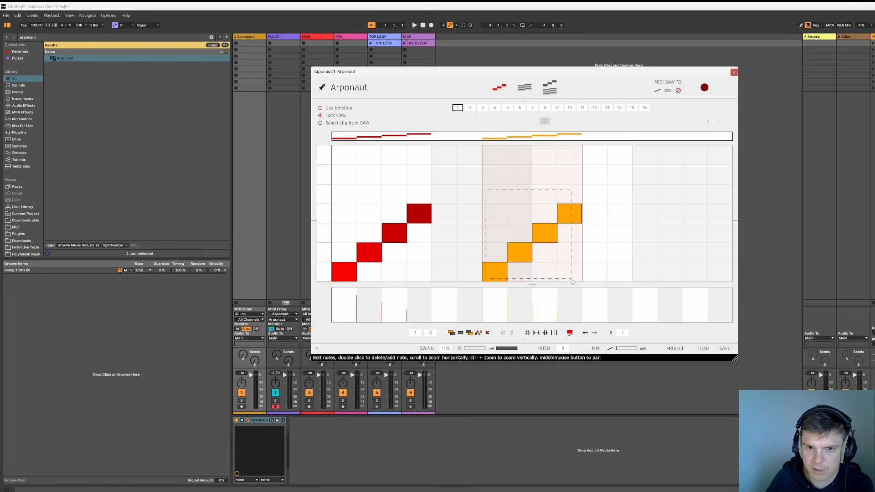
click(460, 334)
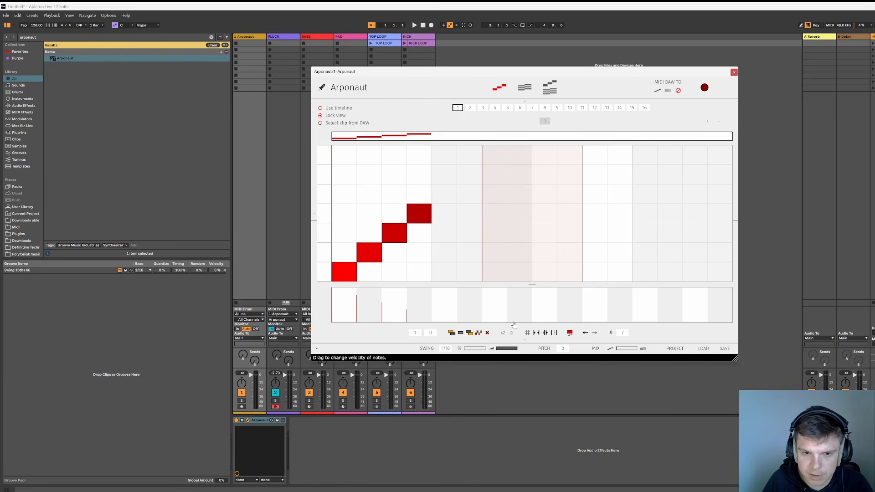
Duplicate the first four arpeggio notes directly after themselves and delete all eight selected notes
click(418, 218)
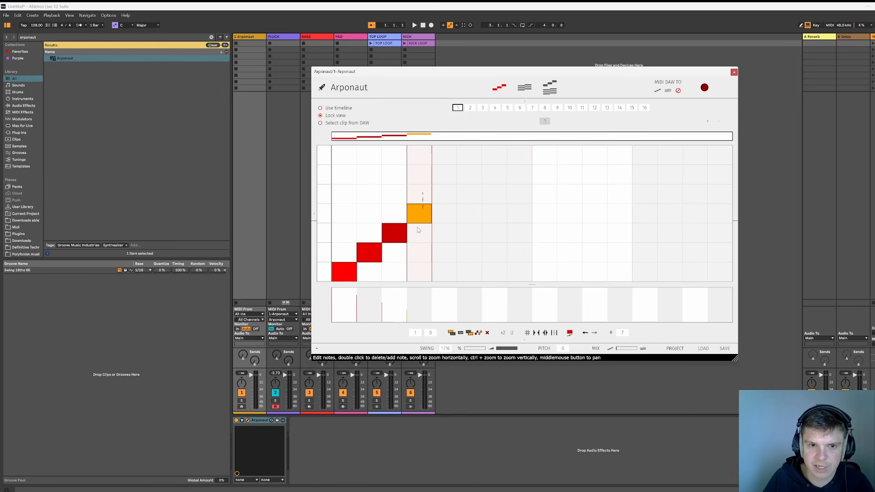
drag(418, 230, 340, 276)
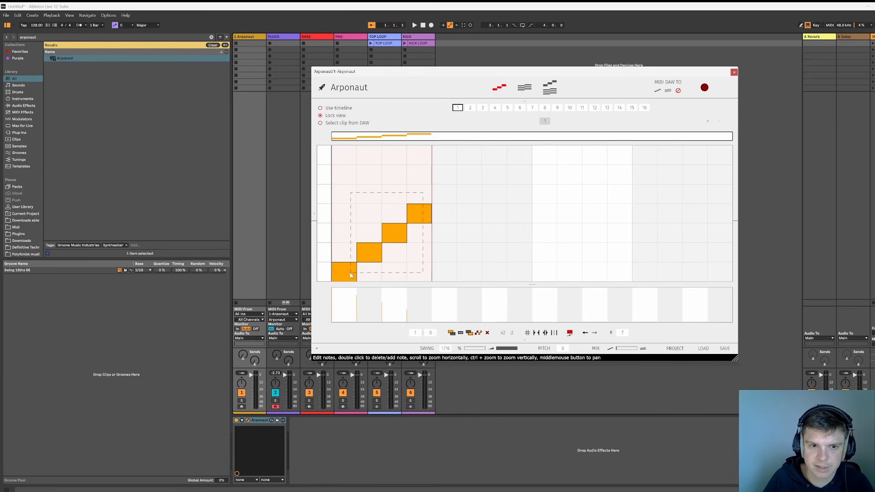
click(480, 335)
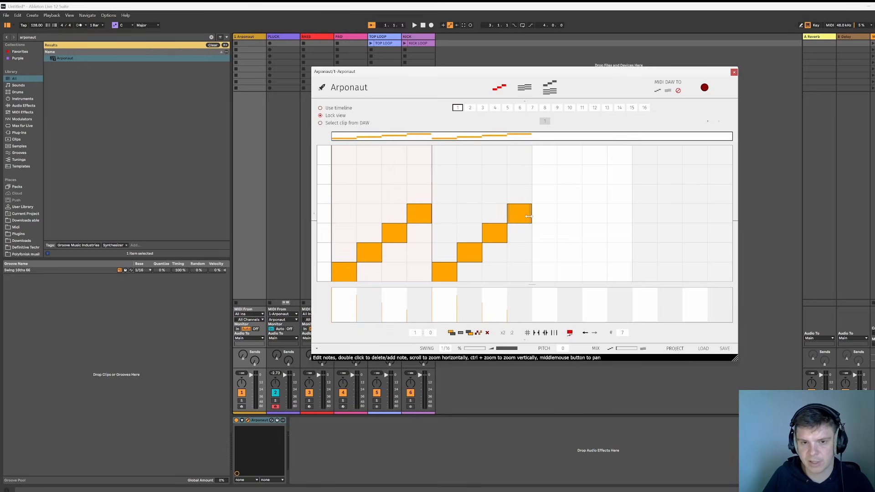
click(487, 335)
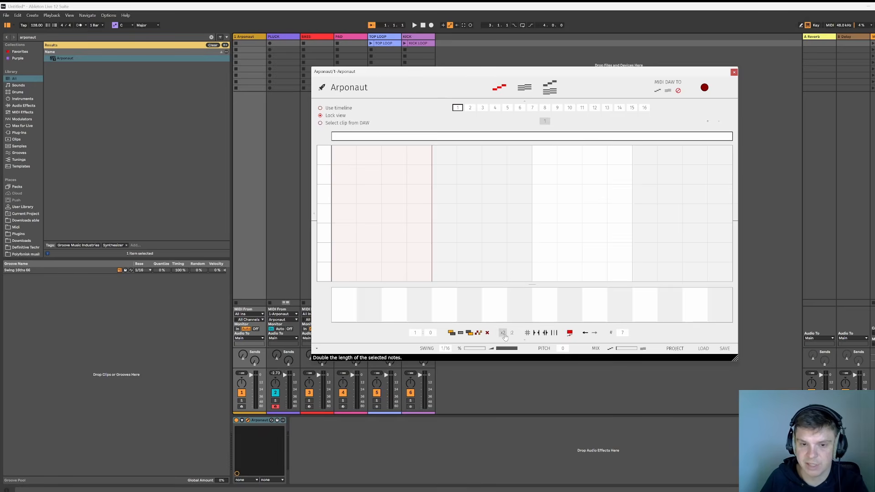
Add two ascending notes at the fifth and sixth steps, and try doubling and halving their lengths
double_click(452, 216)
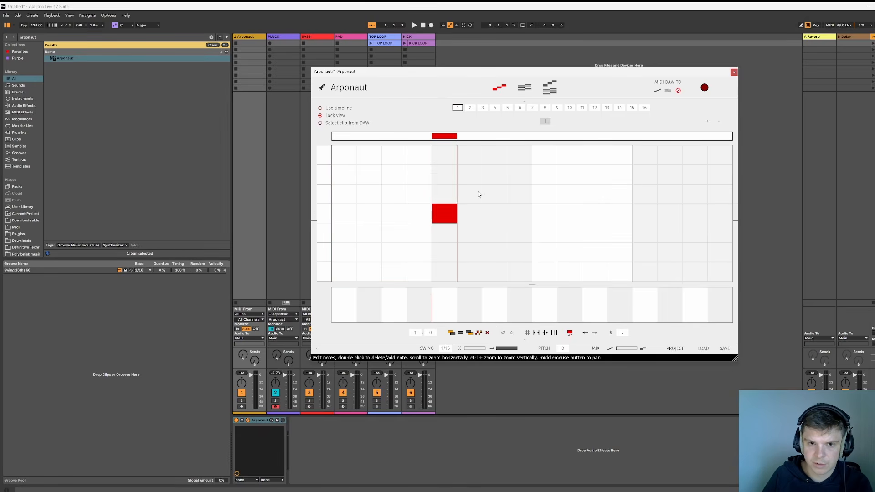
double_click(474, 194)
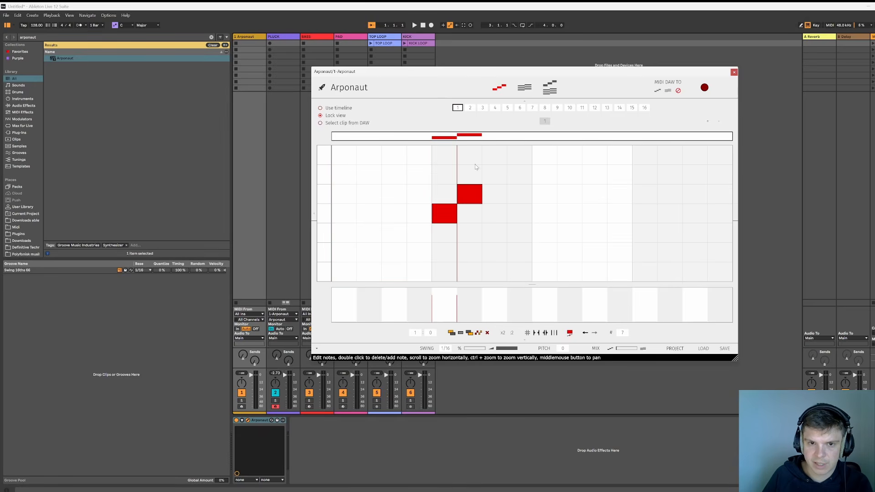
click(503, 335)
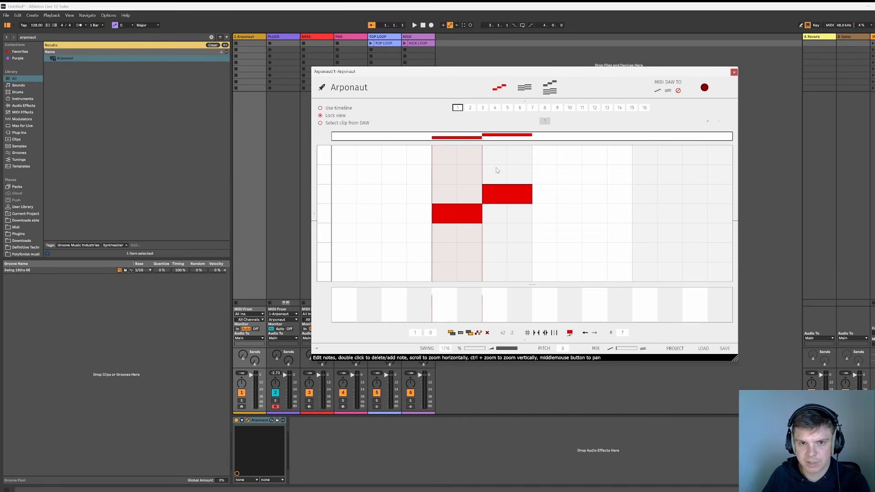
click(511, 335)
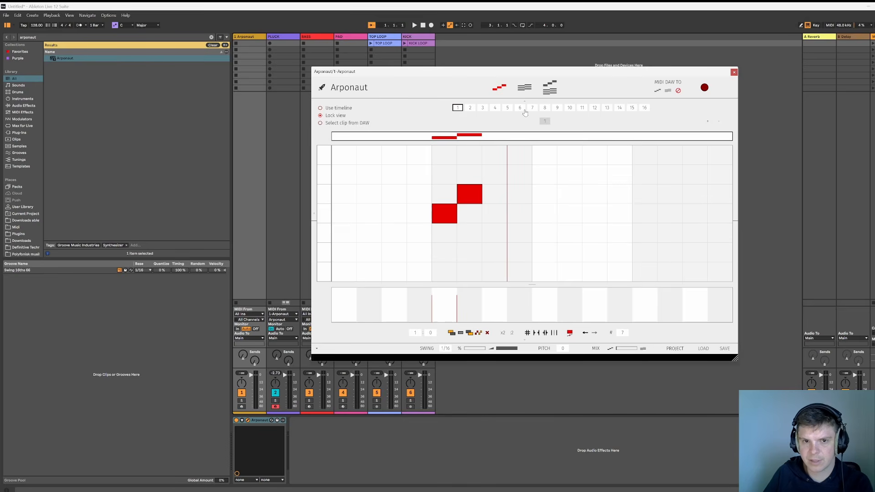
Lengthen the second note to two steps and move it off the grid around the ninth step, one row below the first note
click(466, 197)
drag(466, 198, 557, 213)
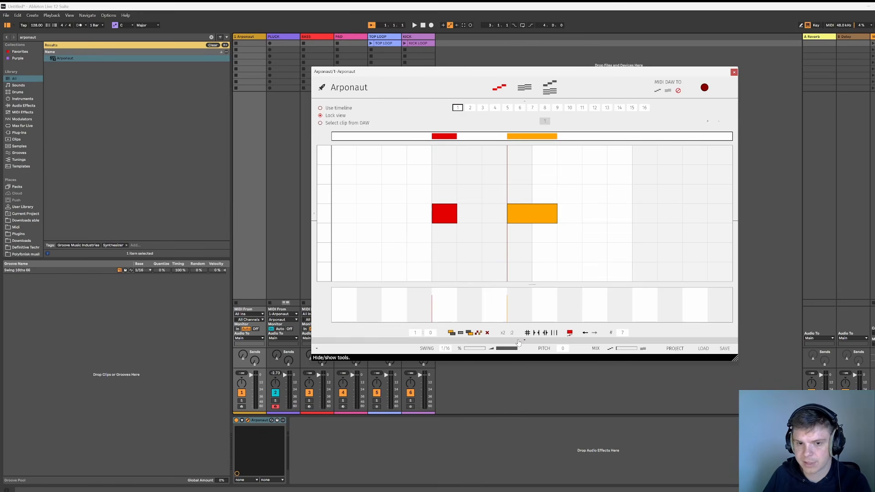
drag(534, 214, 559, 237)
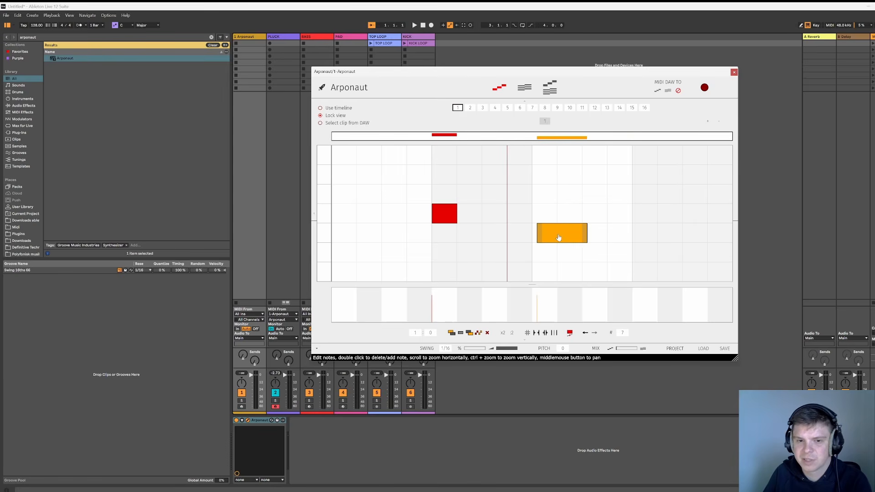
Delete both remaining arpeggio notes
click(506, 218)
drag(398, 194, 613, 255)
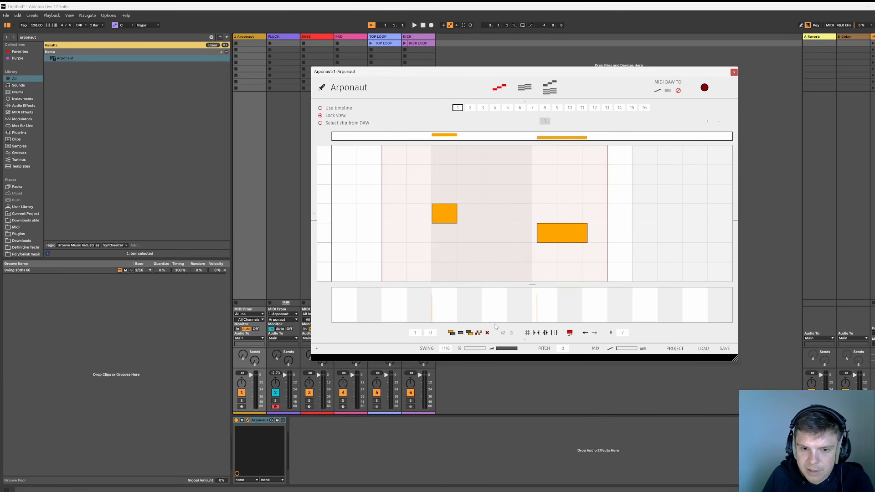
key(Delete)
click(499, 215)
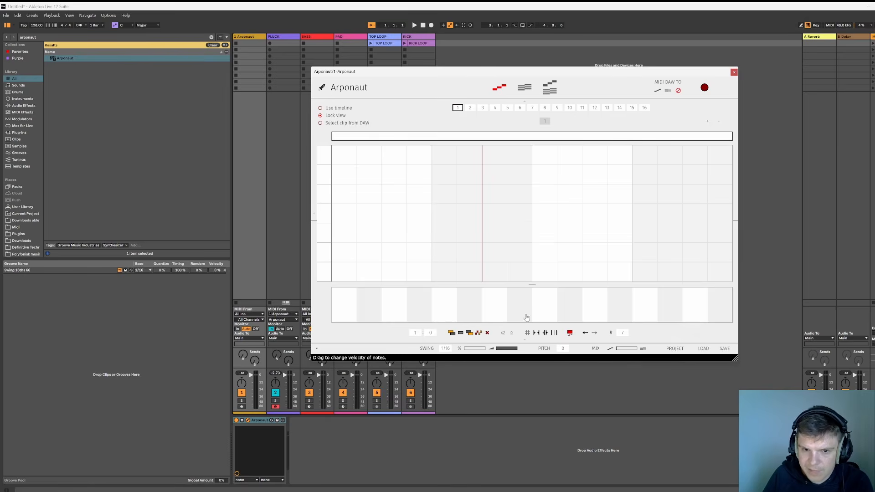
Switch the arpeggio grid to triplets and add three ascending notes in the first three steps, starting on the lowest row
click(546, 333)
click(546, 333)
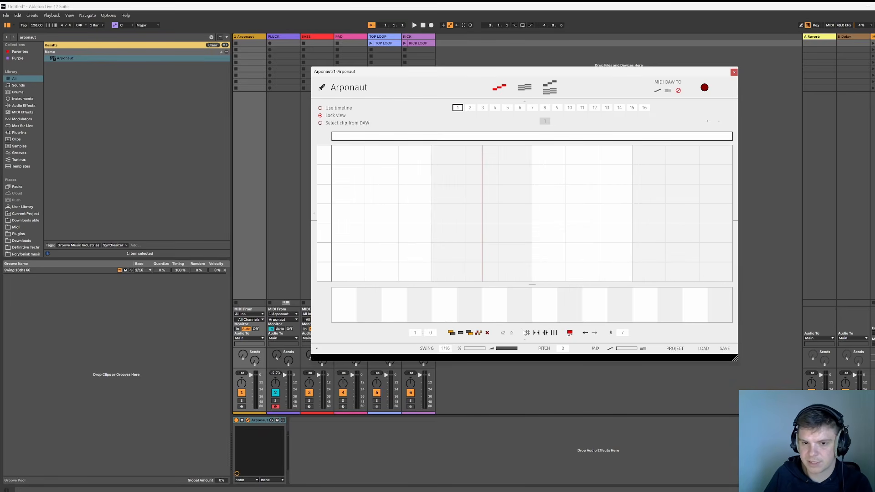
double_click(357, 274)
double_click(385, 255)
double_click(418, 228)
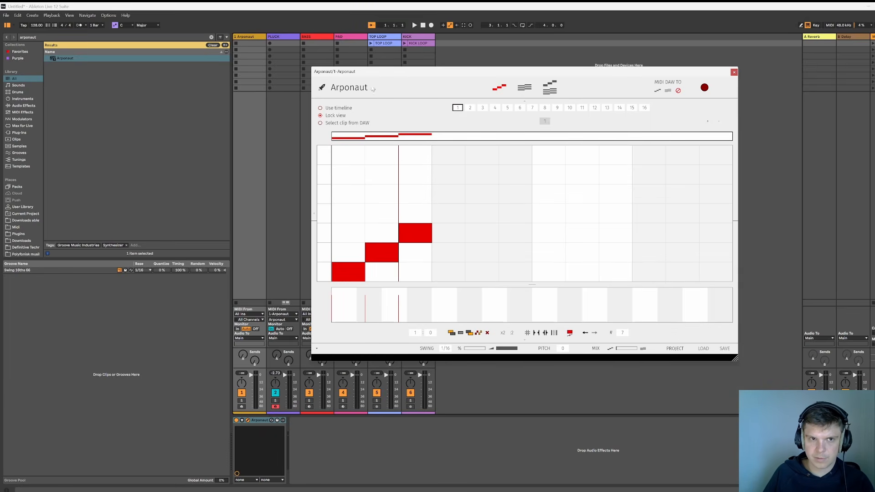
Play the triplet arpeggio and stop playback
click(411, 25)
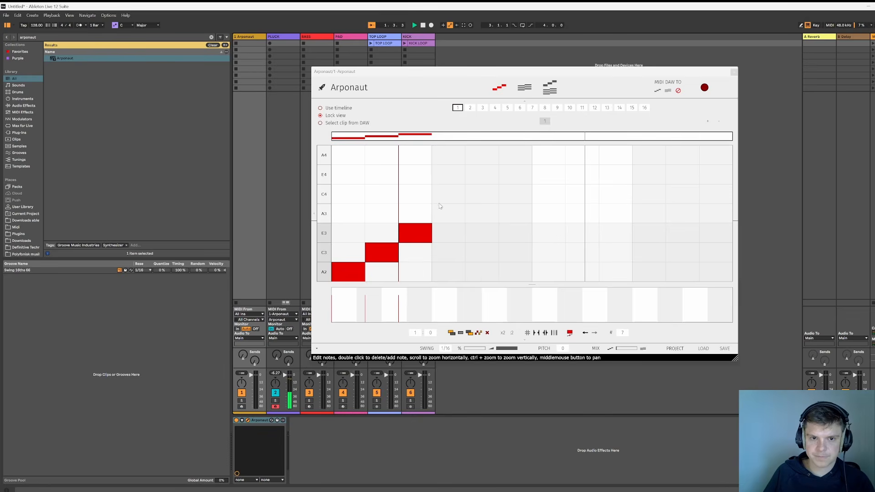
click(421, 26)
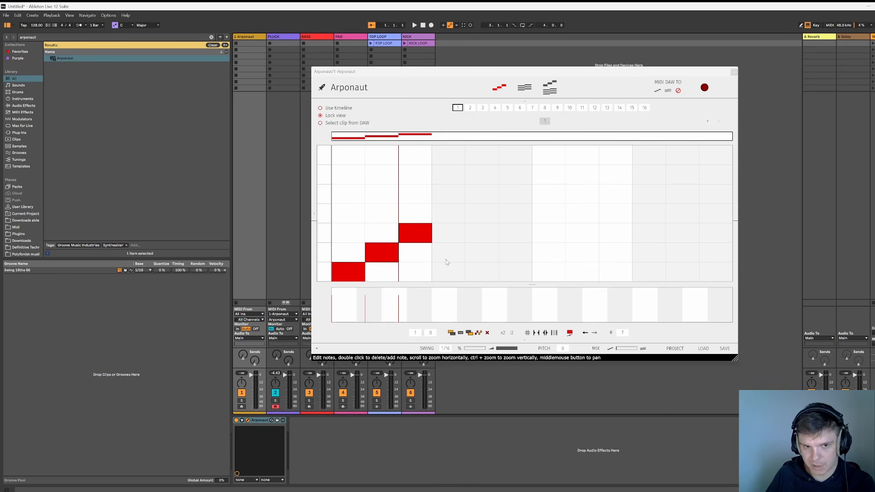
Limit velocity editing to selected notes and lower only the third note's velocity
click(570, 333)
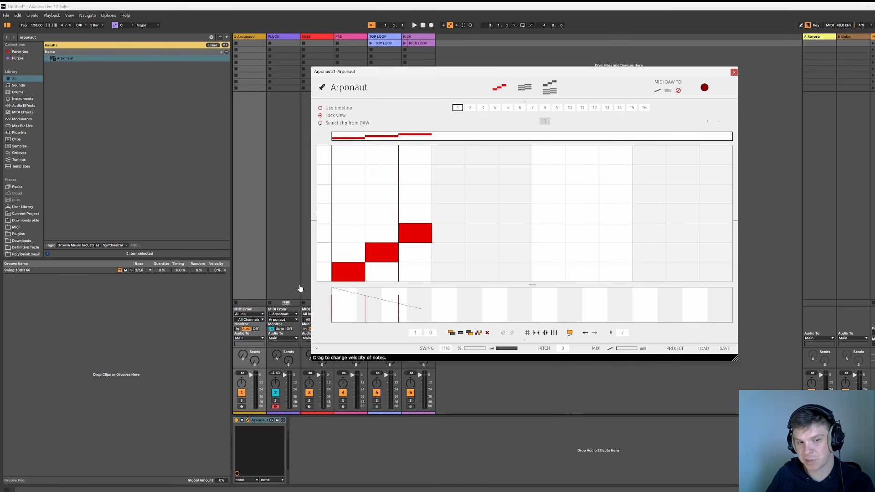
drag(415, 240, 416, 248)
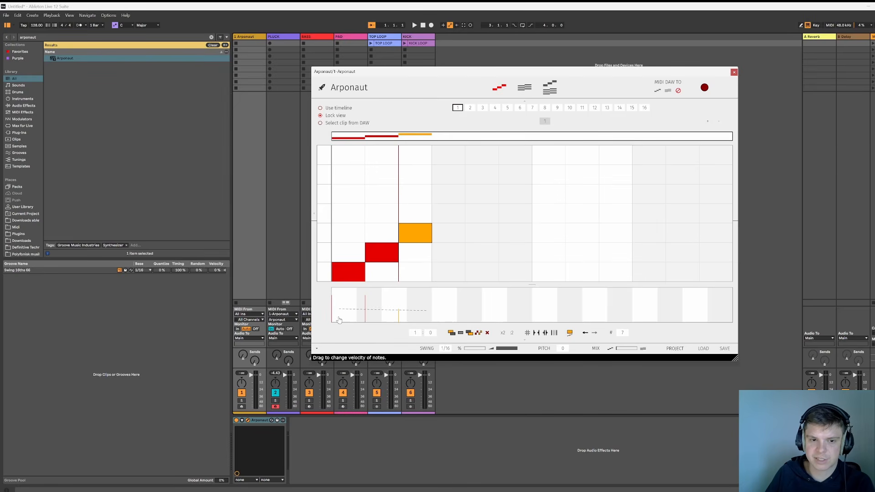
Stack two more notes above the third note and adjust the velocities of the upper pair and the lower note separately
double_click(413, 194)
double_click(425, 158)
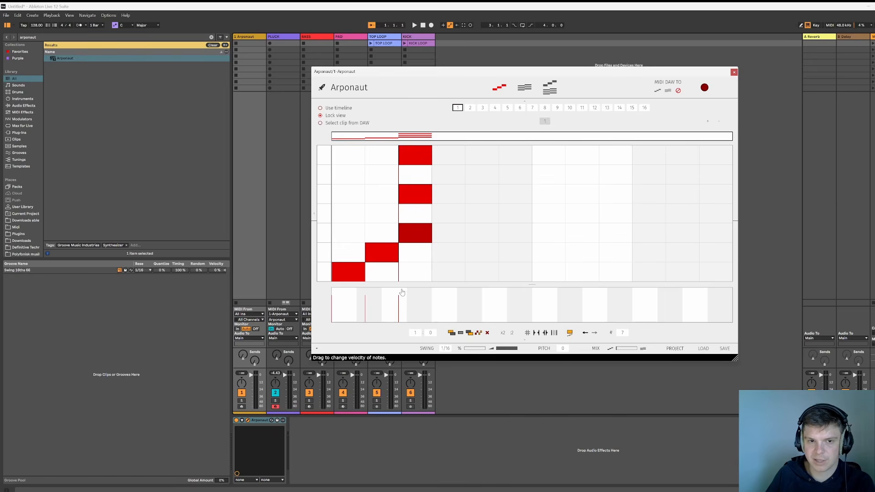
drag(462, 218, 396, 133)
drag(447, 207, 409, 153)
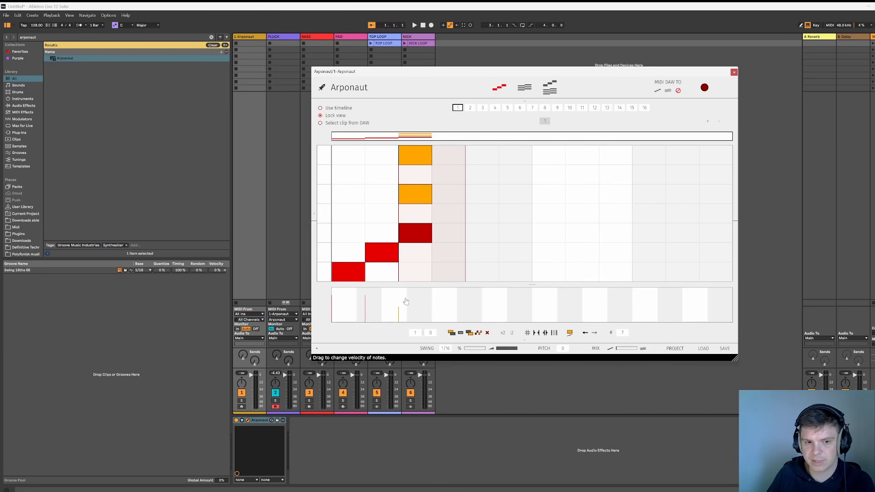
click(417, 236)
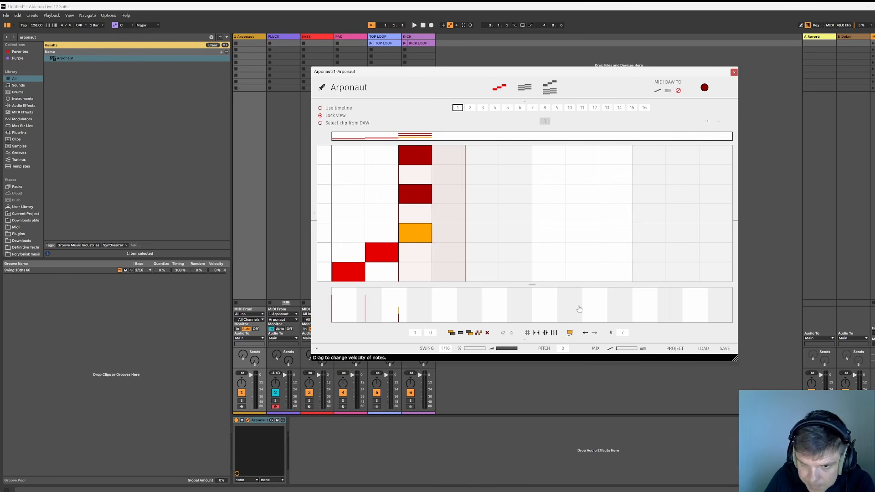
Undo the recent edits back to the three ascending notes, and redo adding the two stacked notes
click(586, 334)
click(586, 334)
click(586, 334)
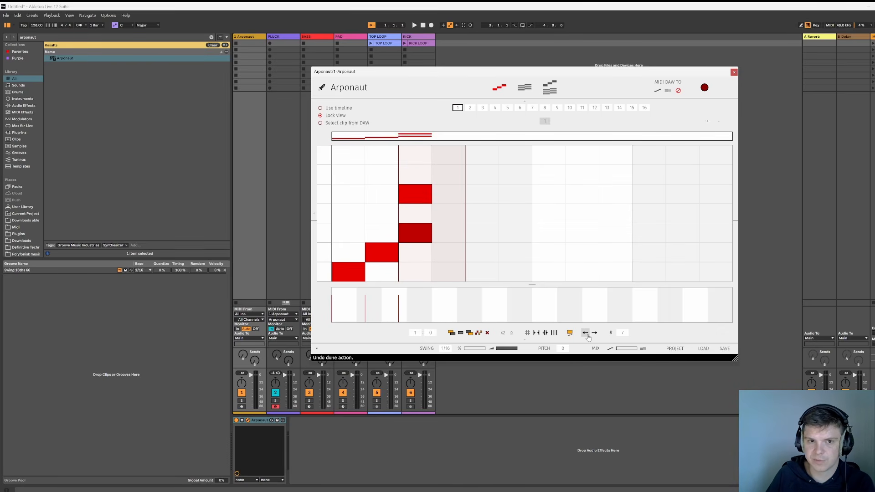
click(586, 334)
click(587, 335)
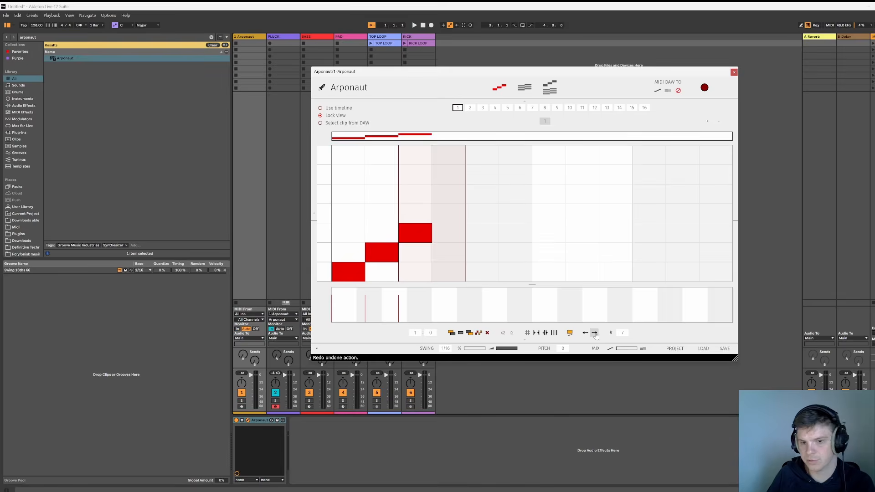
click(596, 335)
click(595, 334)
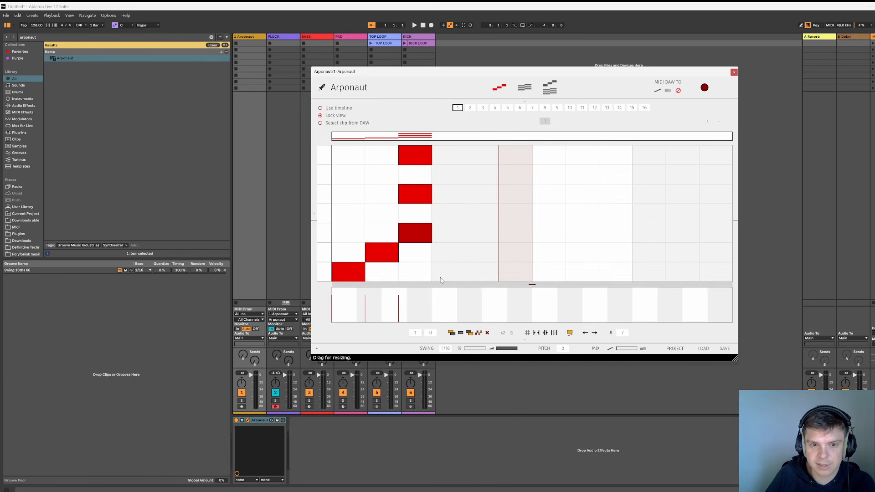
Delete all notes from the triplet arpeggio
drag(440, 278, 309, 160)
key(Delete)
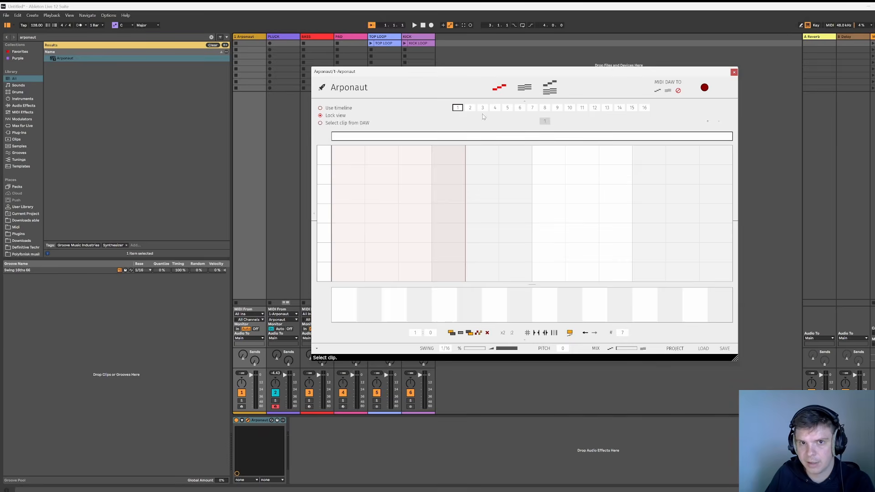
Place a single test note in the empty arpeggio and compare the arpeggio view with the chord view
click(524, 87)
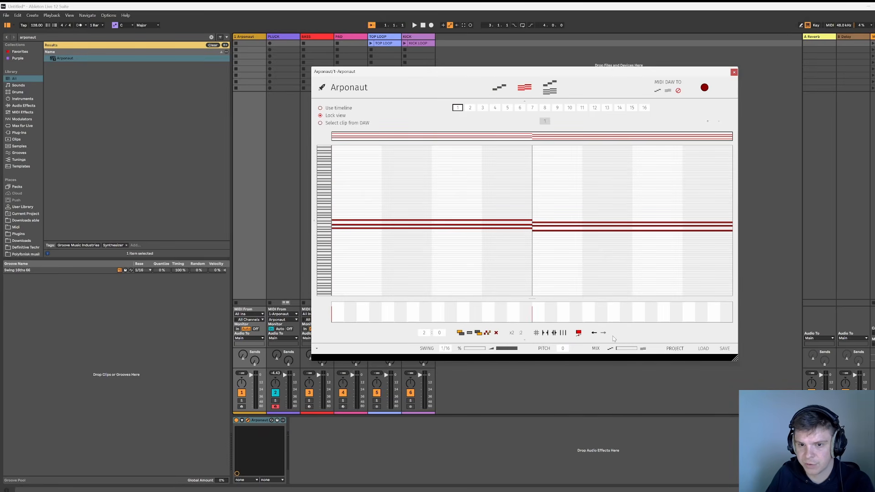
click(499, 87)
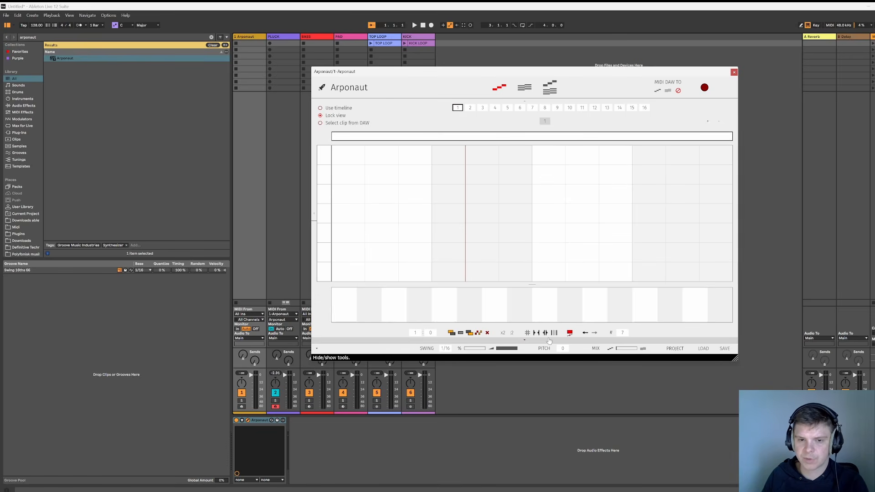
click(524, 193)
click(530, 90)
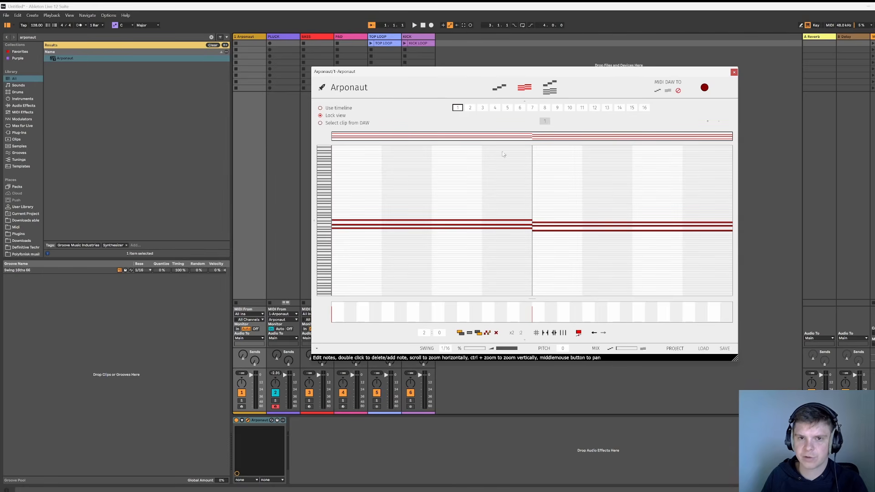
click(499, 87)
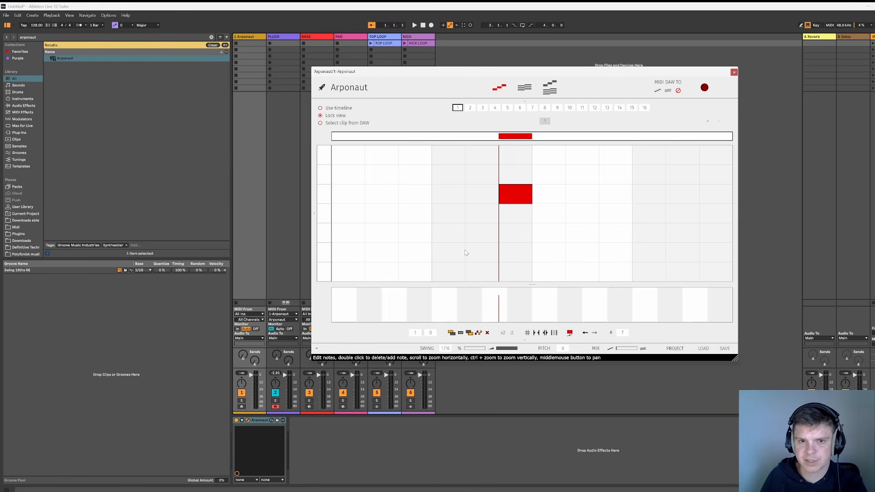
Select the single test note, check the chord view once more, and delete the note from the arpeggio
drag(479, 189, 538, 211)
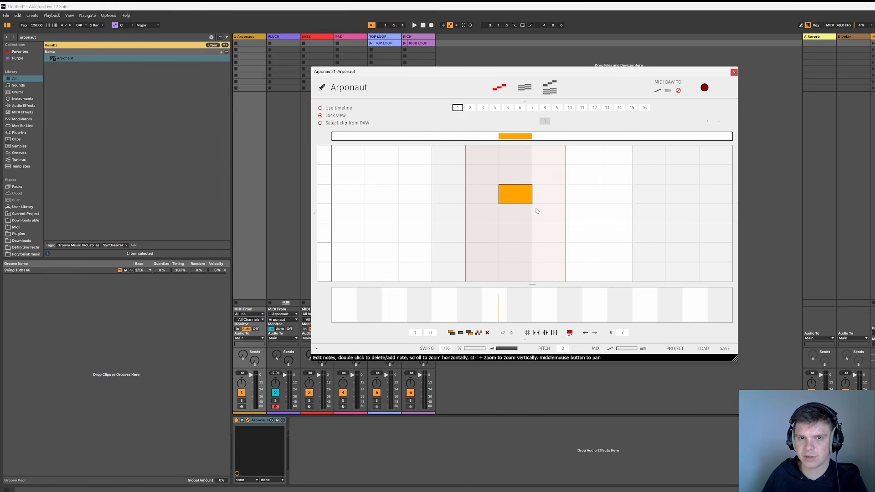
click(523, 89)
click(499, 88)
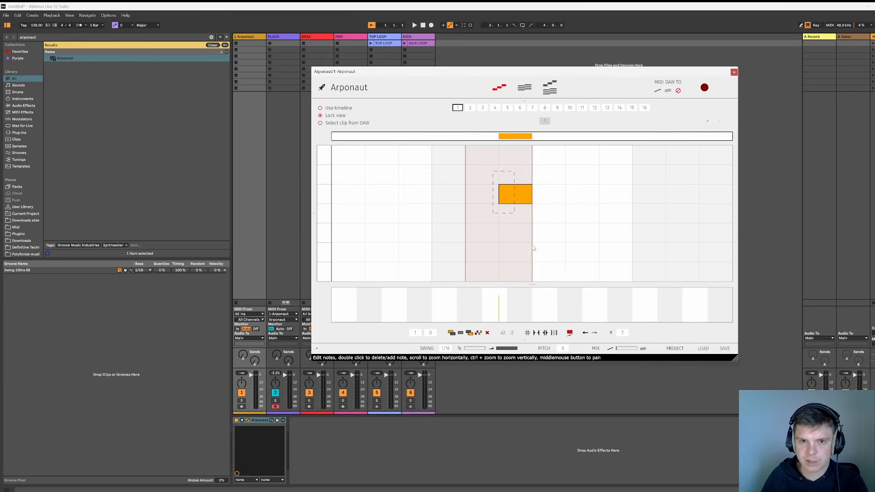
click(488, 332)
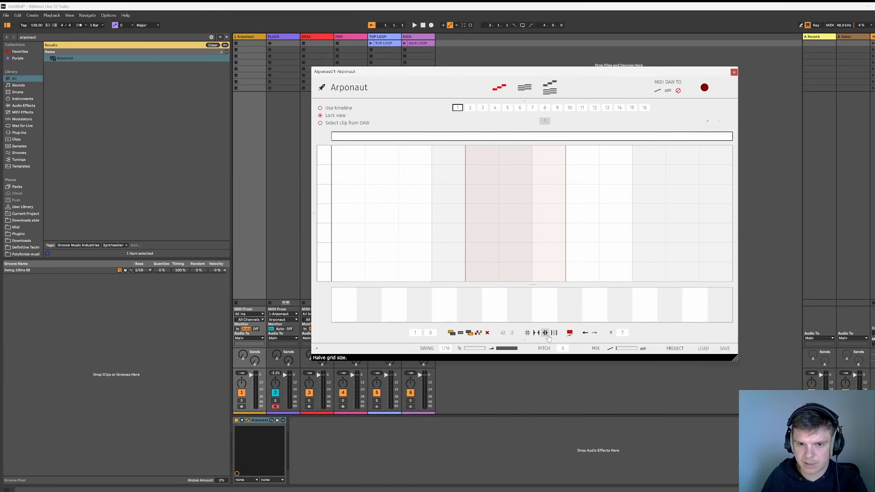
Switch the arpeggio grid from triplets to straight divisions and add four consecutive ascending notes, starting on the lowest row
click(555, 333)
click(349, 273)
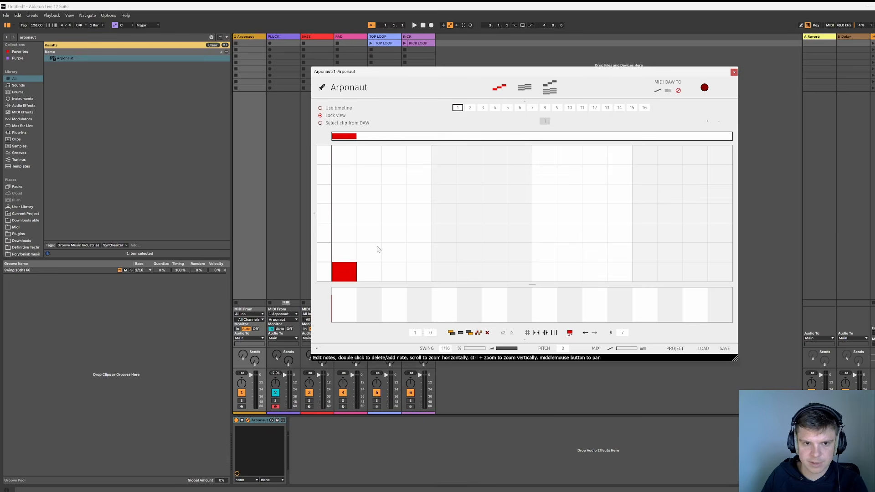
click(371, 252)
click(392, 234)
click(419, 214)
Duplicate the four ascending notes until they fill the whole bar, and play the pattern back
drag(430, 201, 338, 272)
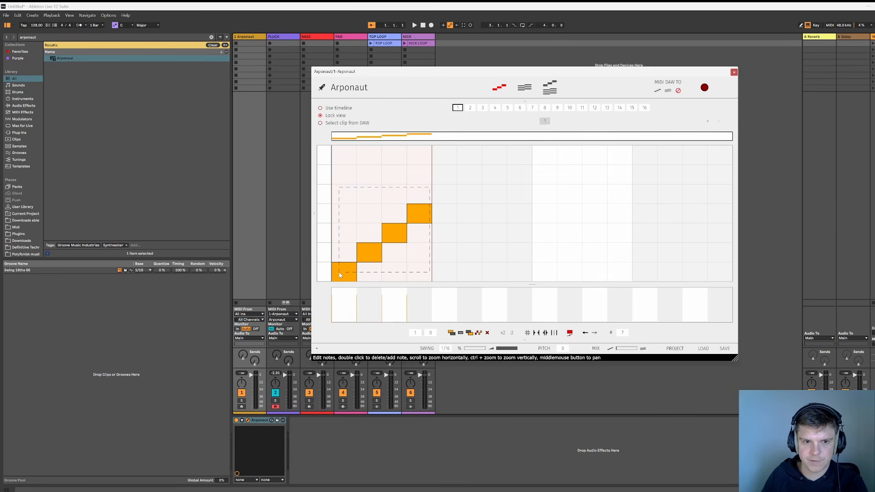
click(469, 333)
click(469, 333)
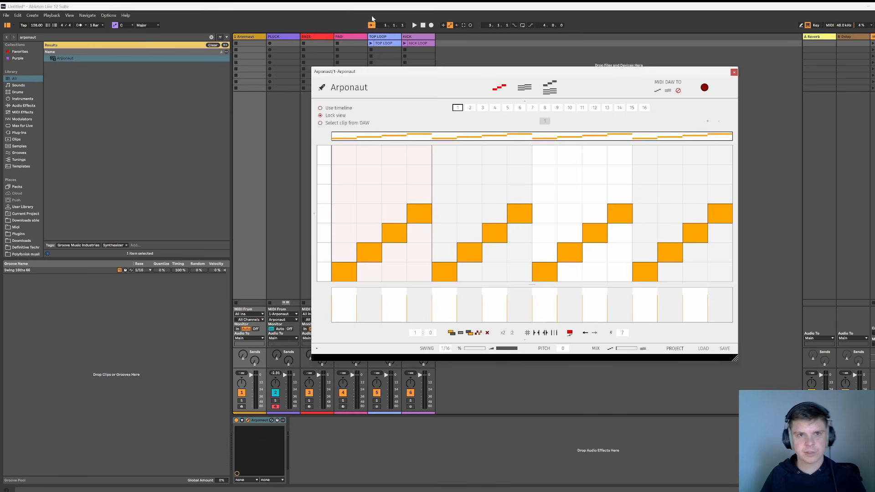
click(414, 25)
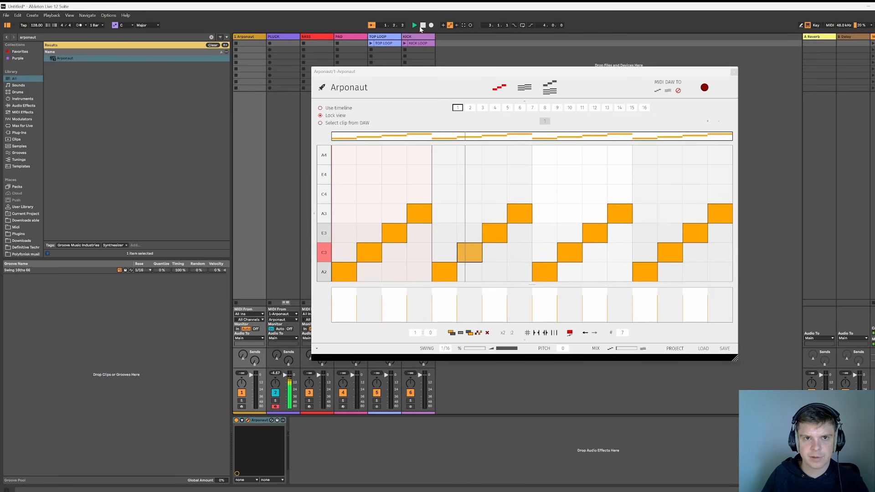
click(422, 25)
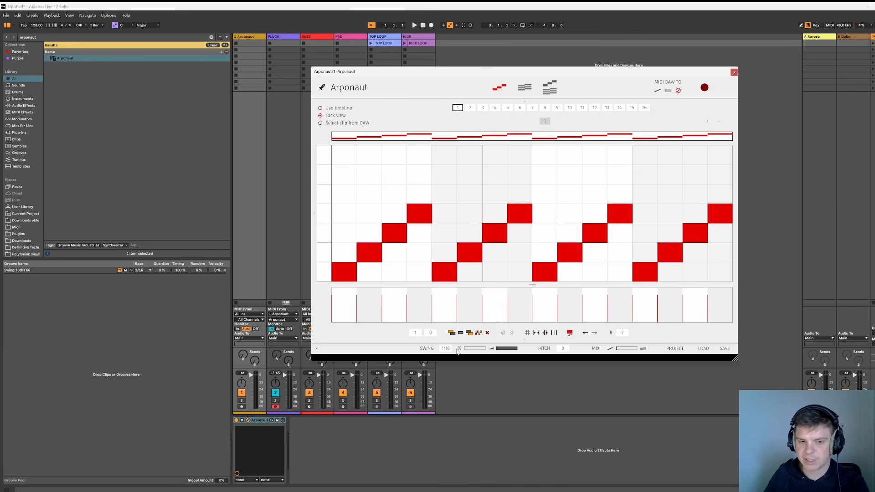
Try a partial swing percentage at the 1/16 length and play the arpeggio to compare it with no swing
drag(445, 348, 472, 351)
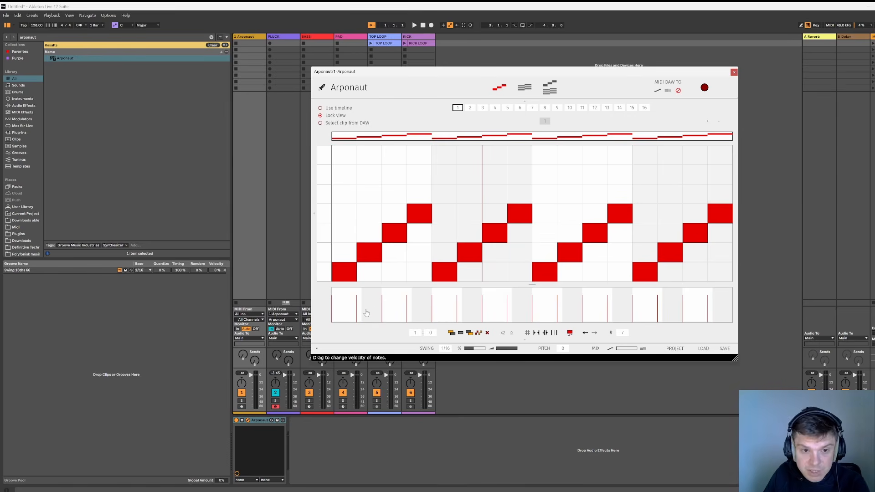
click(414, 25)
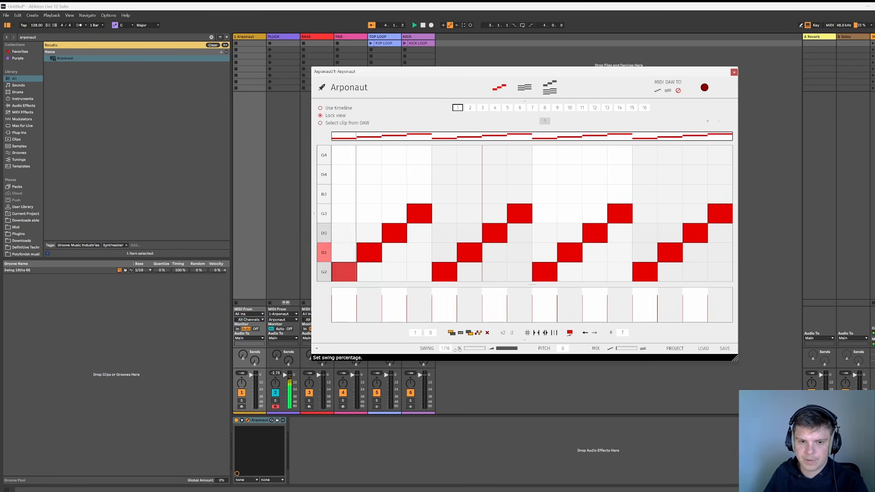
click(421, 26)
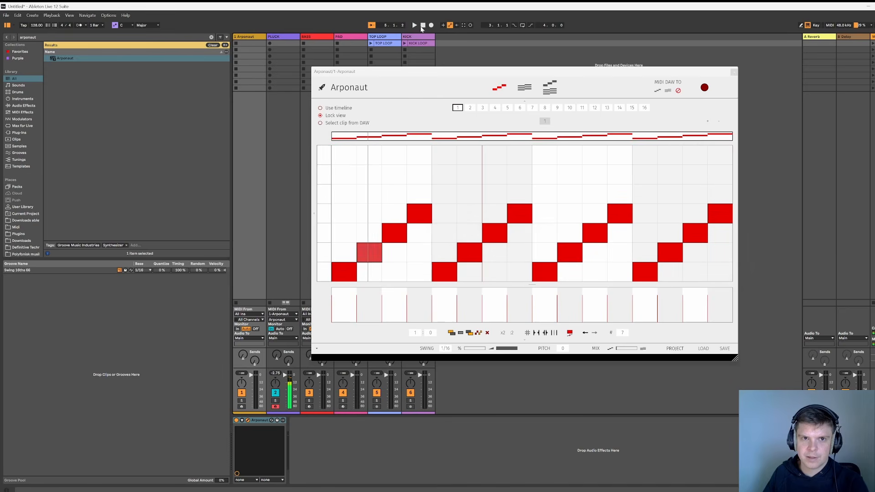
click(422, 27)
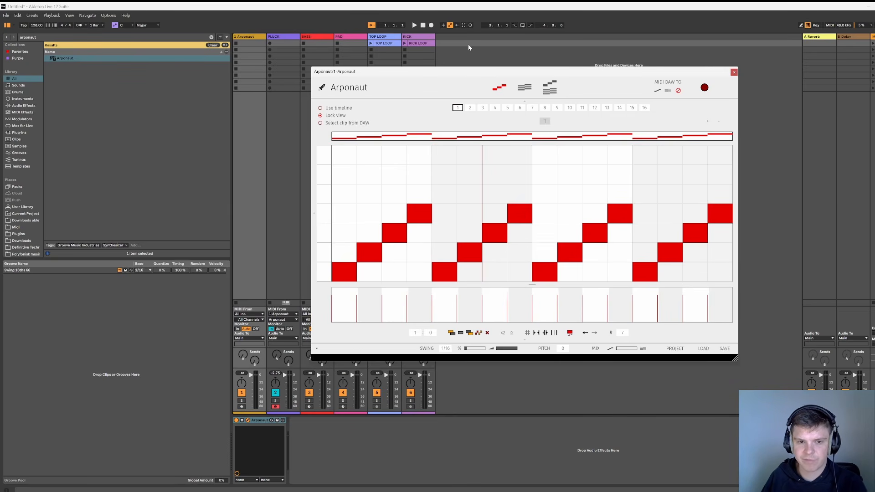
Play the arpeggio with light swing and raise the swing percentage to its maximum
click(414, 25)
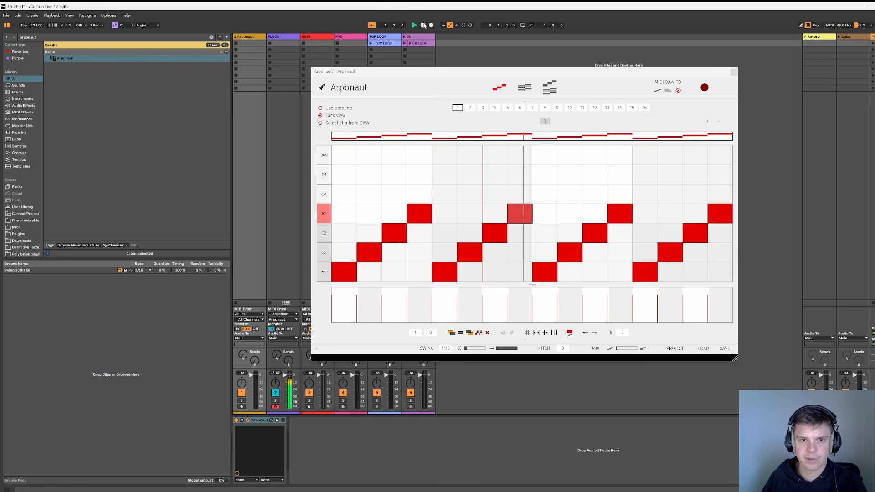
drag(472, 349, 485, 348)
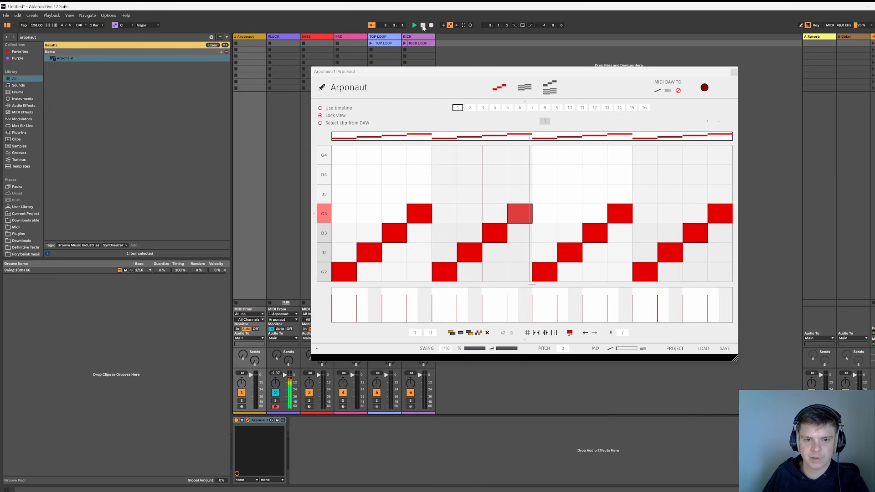
click(423, 25)
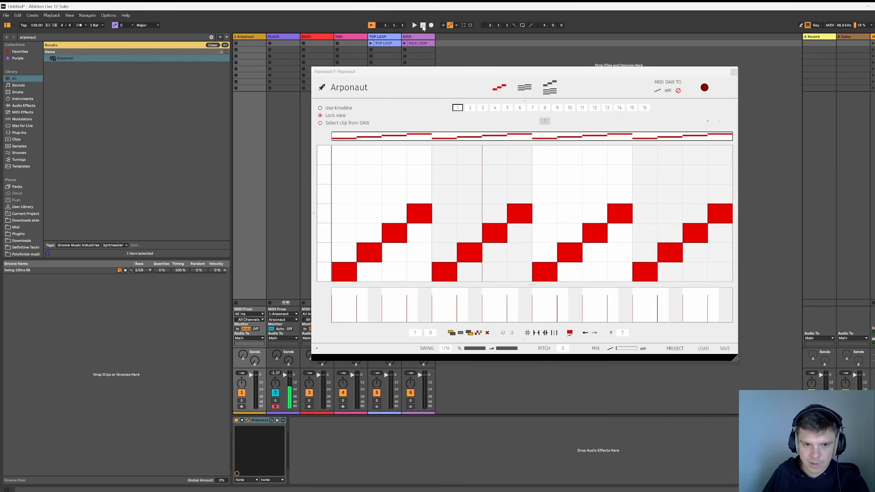
Audition a swing length of 1/8, reduce the swing percentage to about half, and return the length to 1/16
click(446, 348)
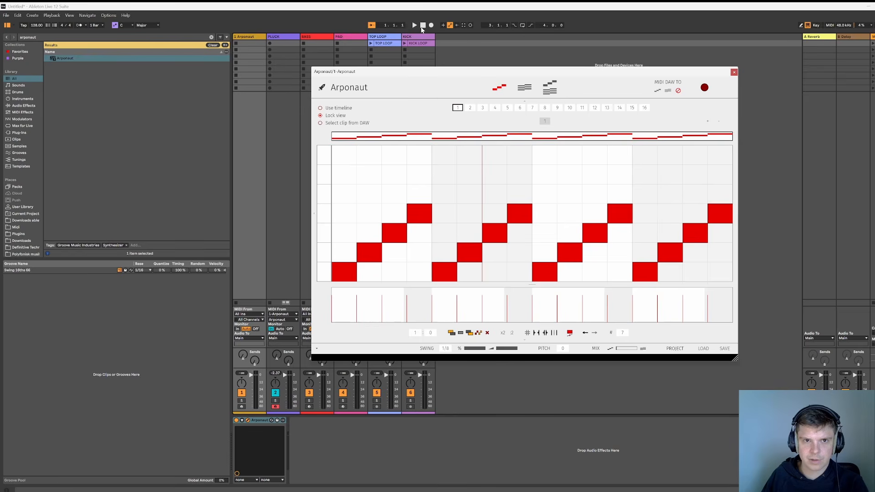
click(414, 26)
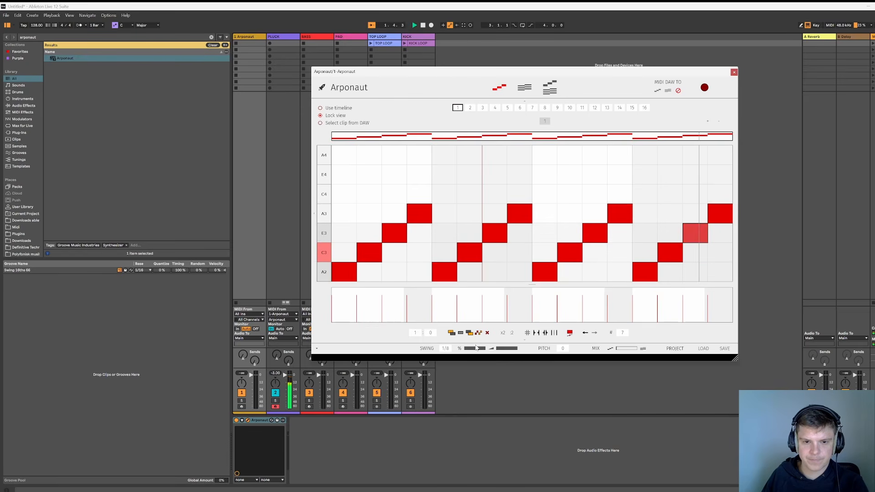
drag(476, 348, 471, 349)
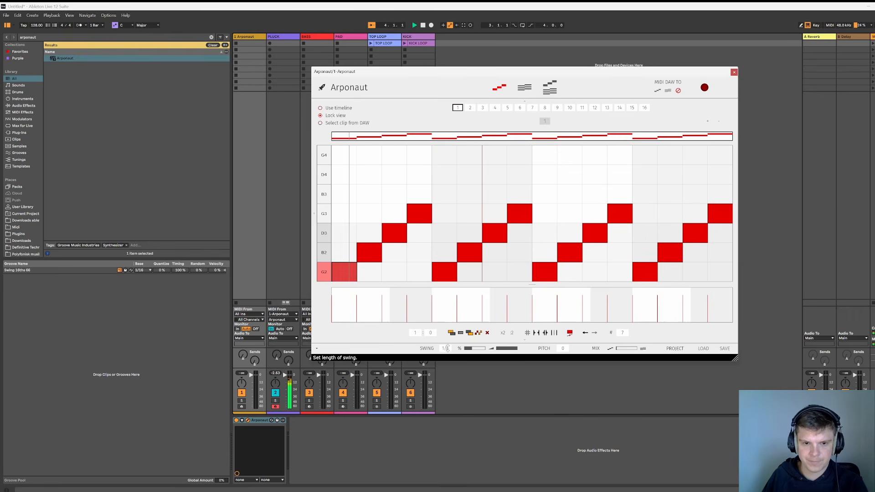
mouse_move(447, 349)
mouse_down()
mouse_move(443, 341)
mouse_move(448, 359)
mouse_up()
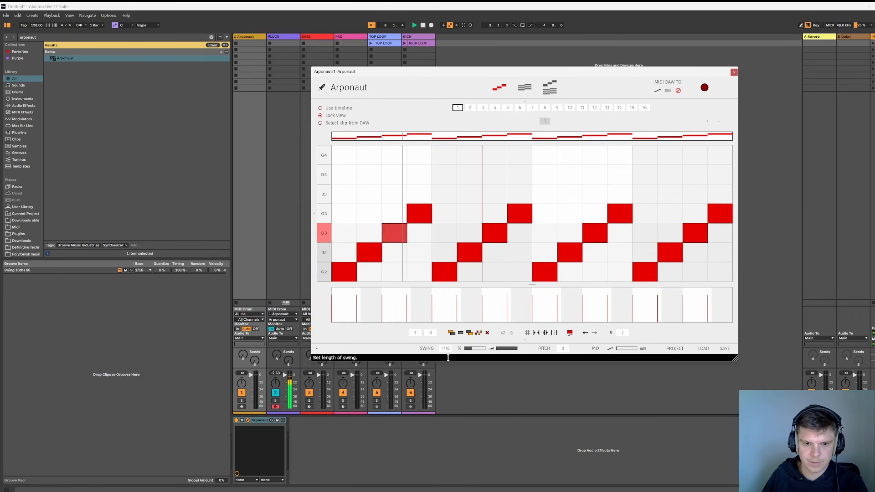
click(422, 26)
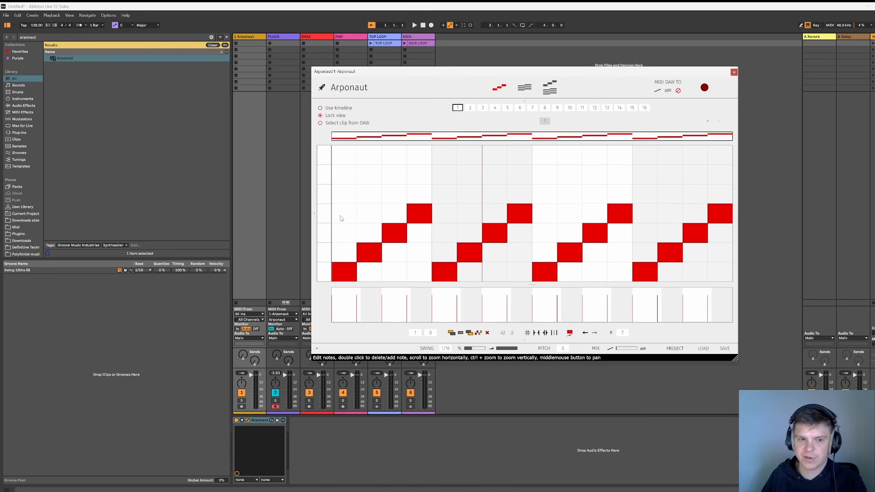
Lower the velocity factor of the swing's counter-beat notes to about a third and audition the arpeggio
click(355, 274)
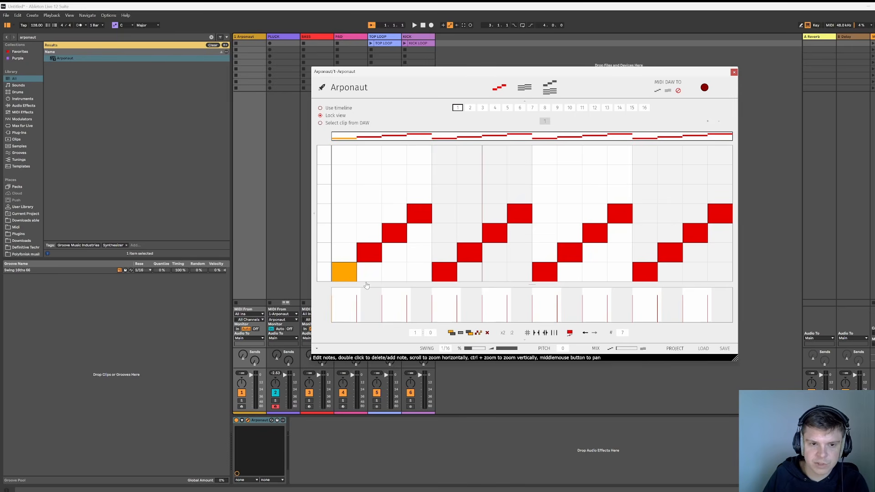
click(368, 252)
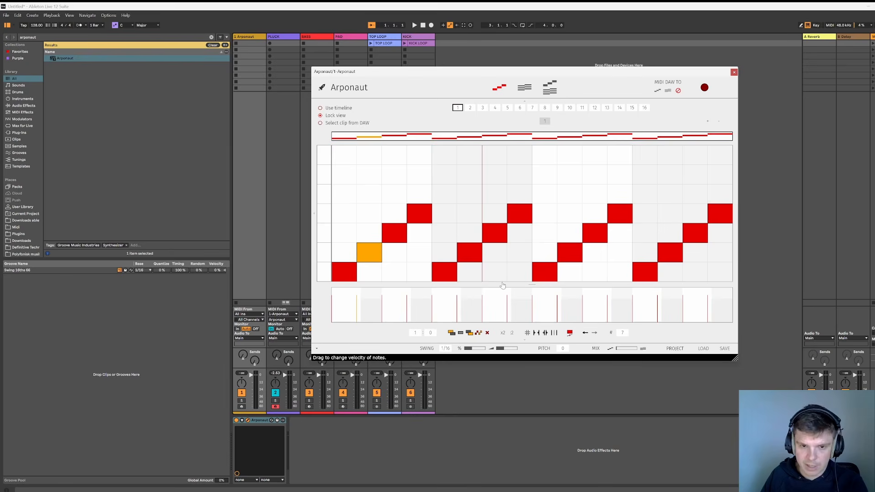
click(413, 27)
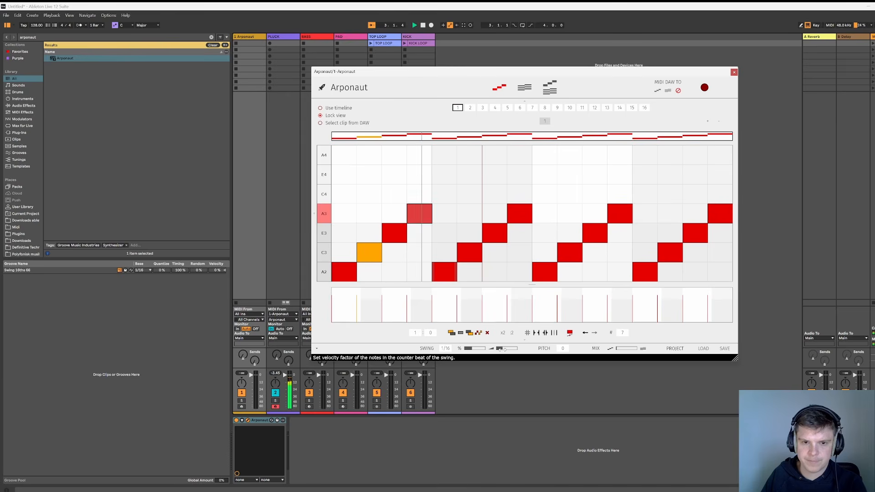
drag(500, 350, 503, 359)
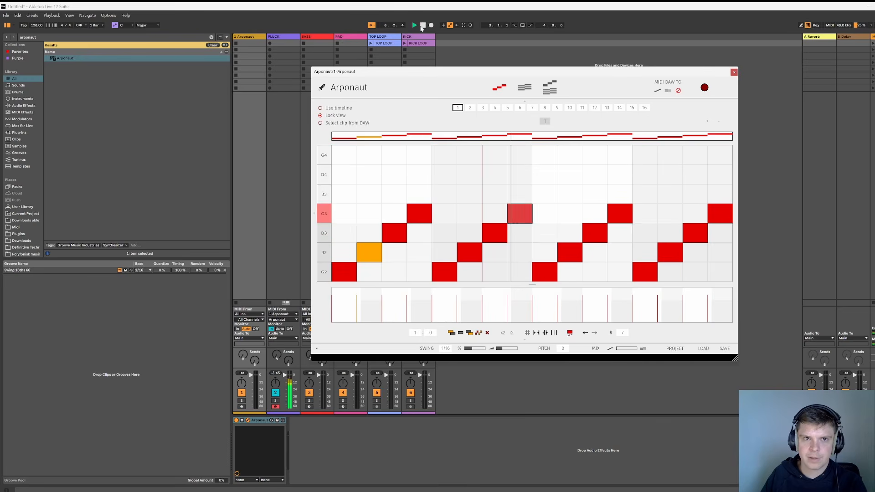
key(space)
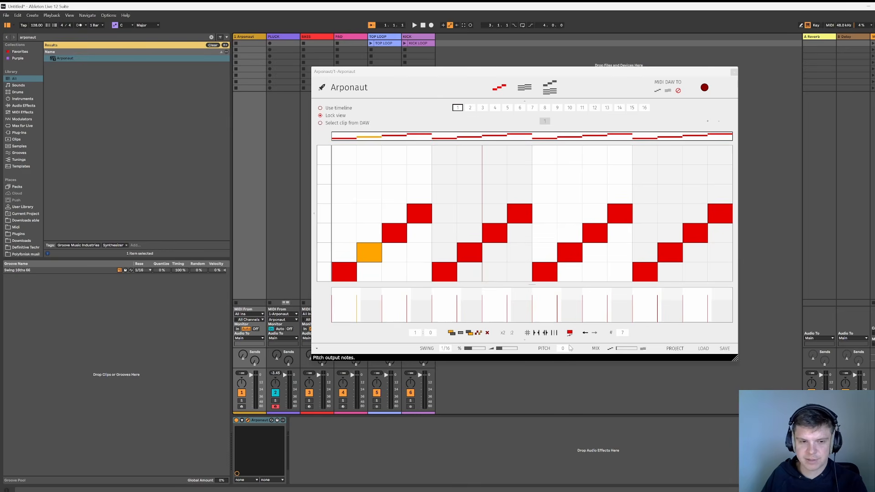
Play the arpeggio with its output pitched up by 12, and reset the pitch to 0
click(415, 25)
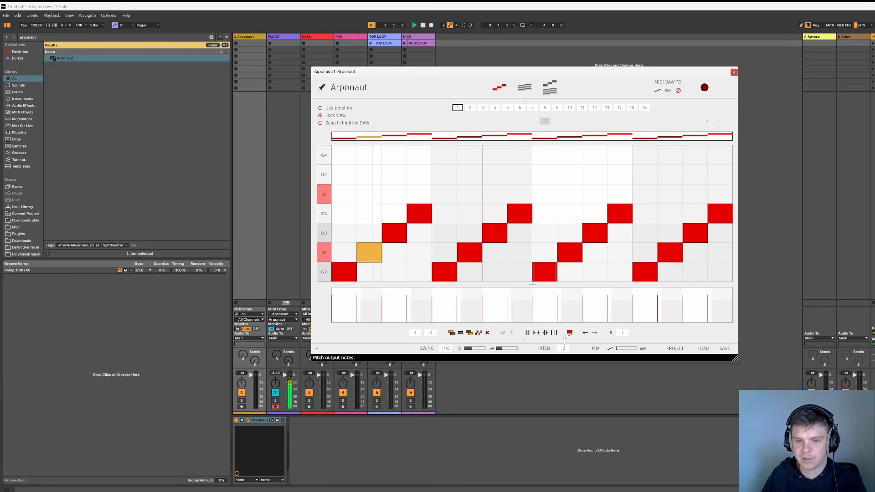
drag(564, 341, 566, 359)
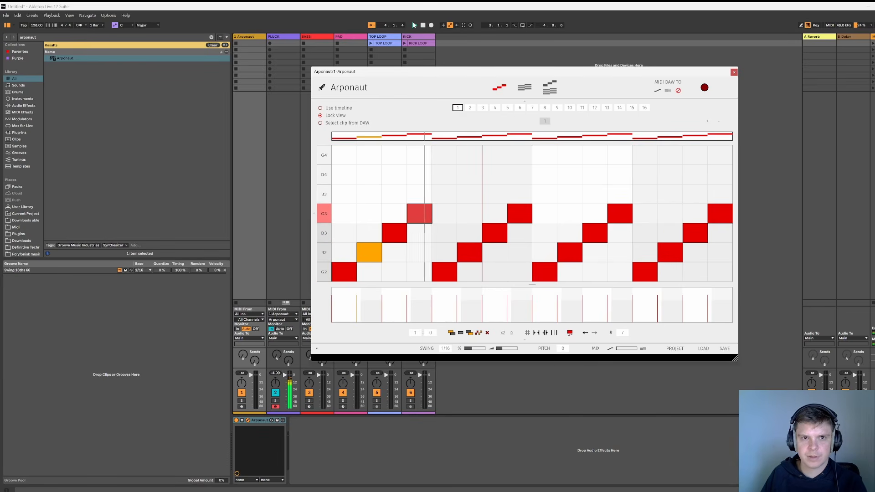
key(space)
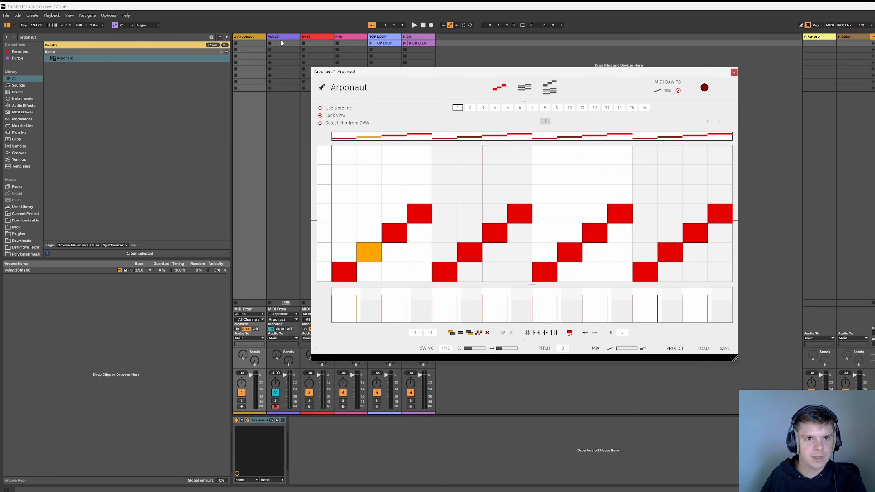
Select the Arponaut track and compare its chord view with the arpeggio view
click(253, 41)
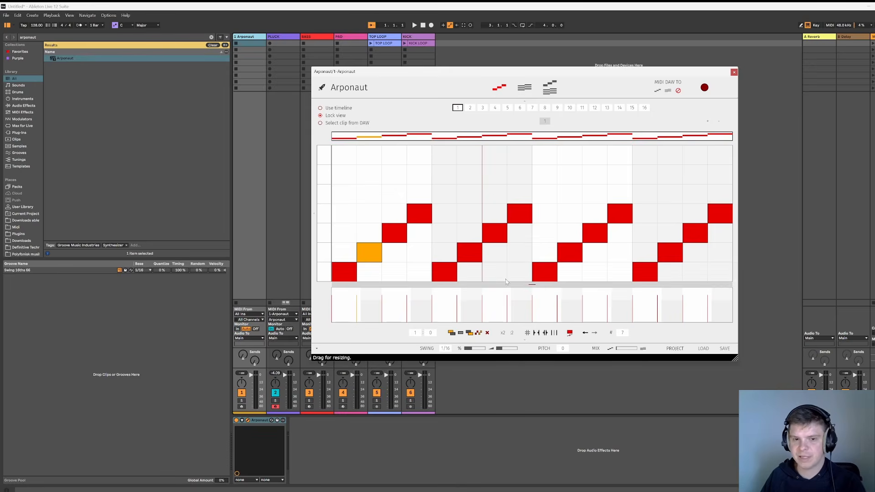
click(524, 87)
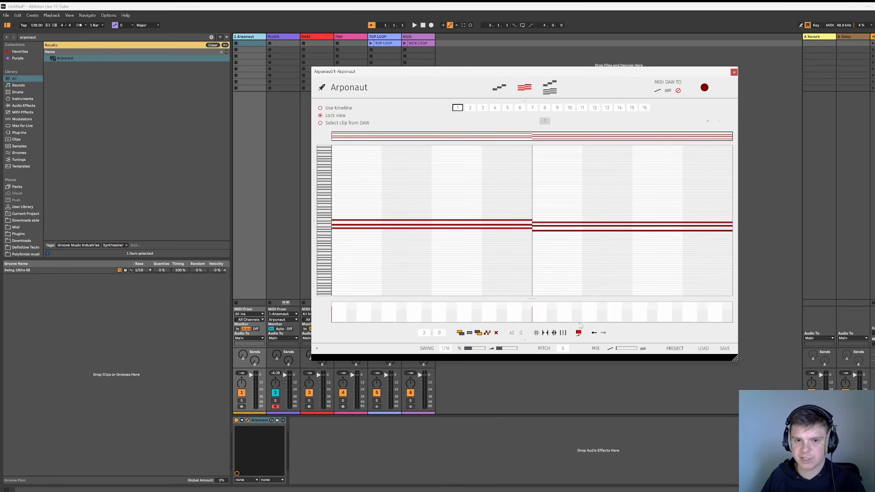
click(499, 87)
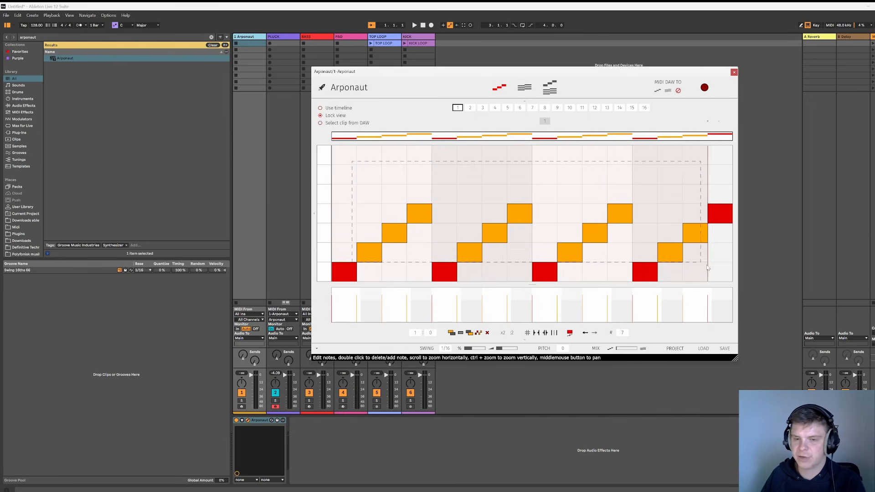
Redraw the velocities of all arpeggio notes as descending ramps while auditioning them, and deselect the notes
click(525, 89)
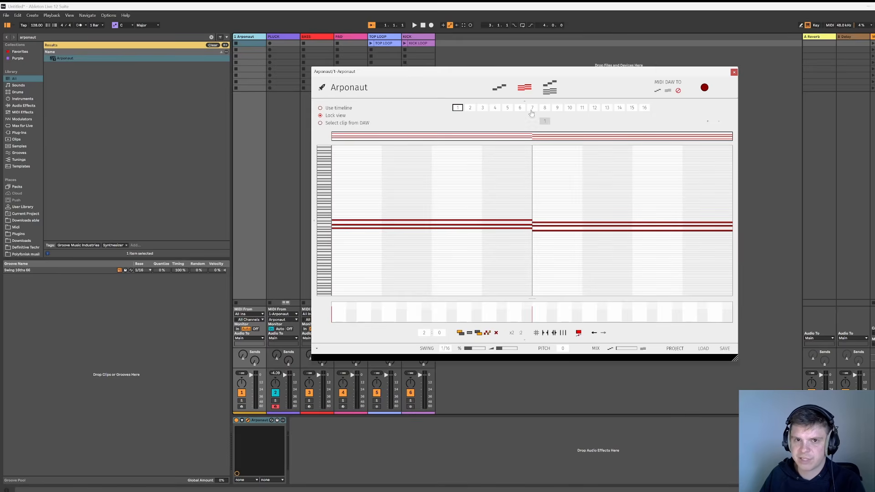
click(499, 87)
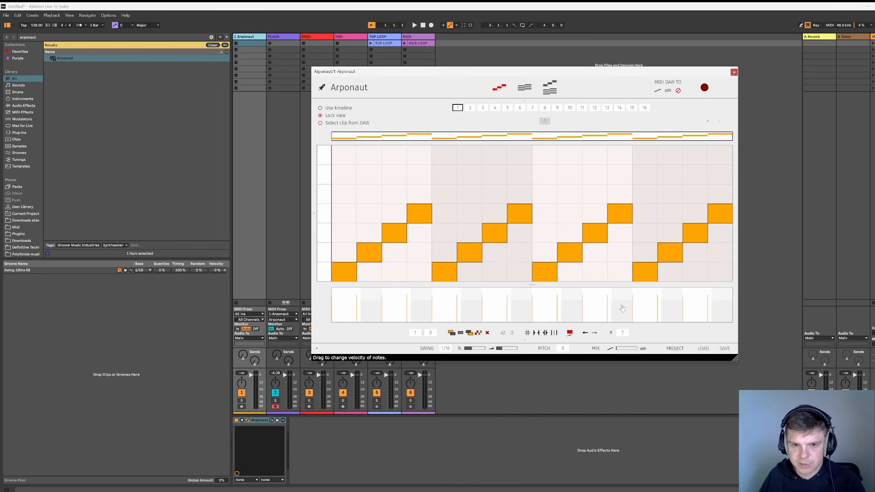
key(space)
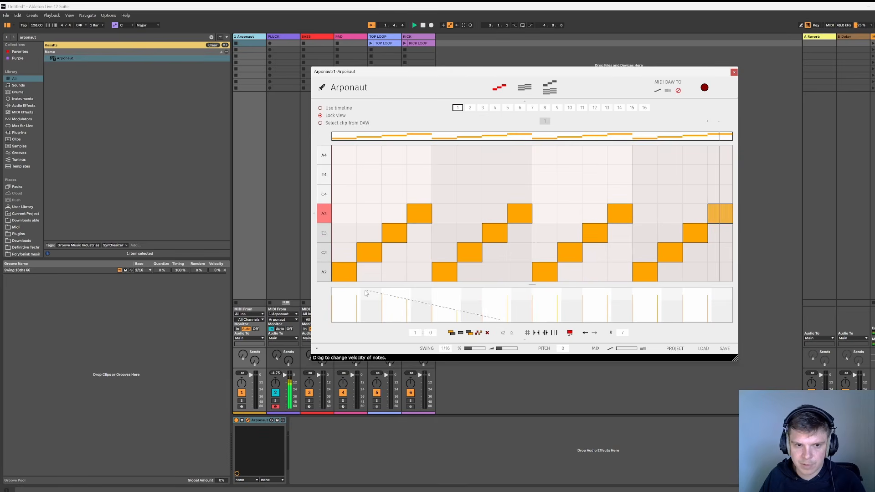
drag(365, 291, 330, 292)
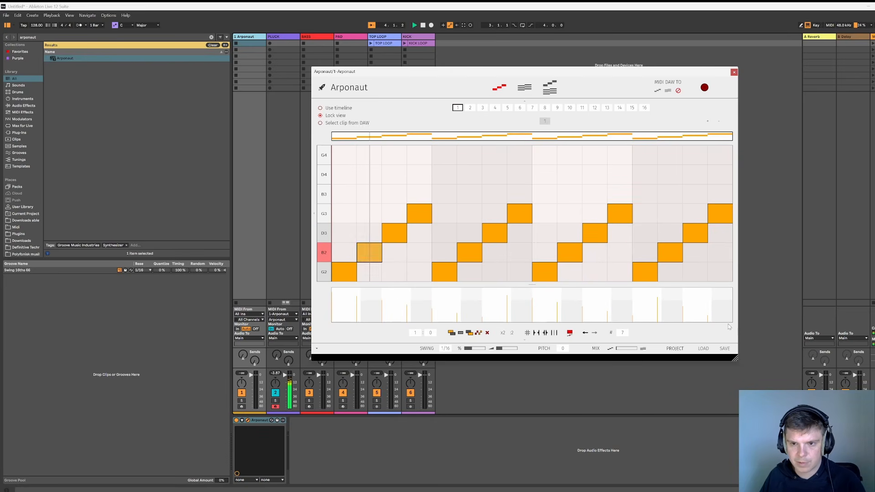
click(423, 25)
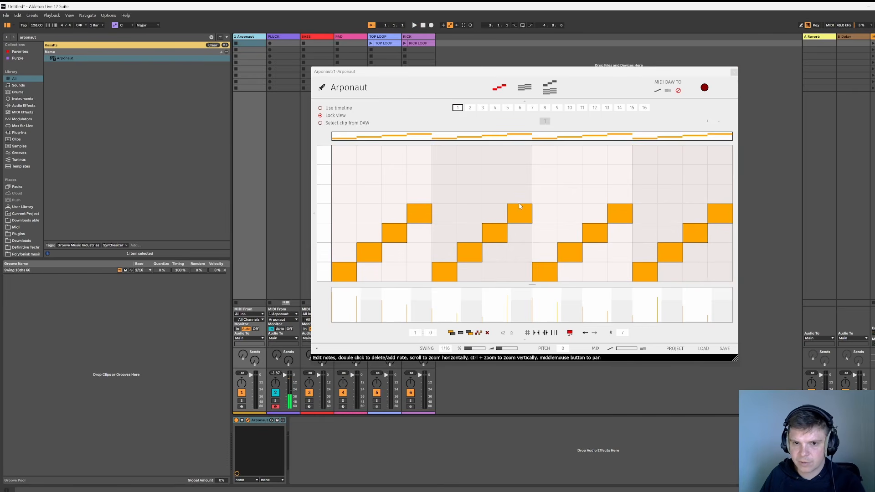
click(419, 296)
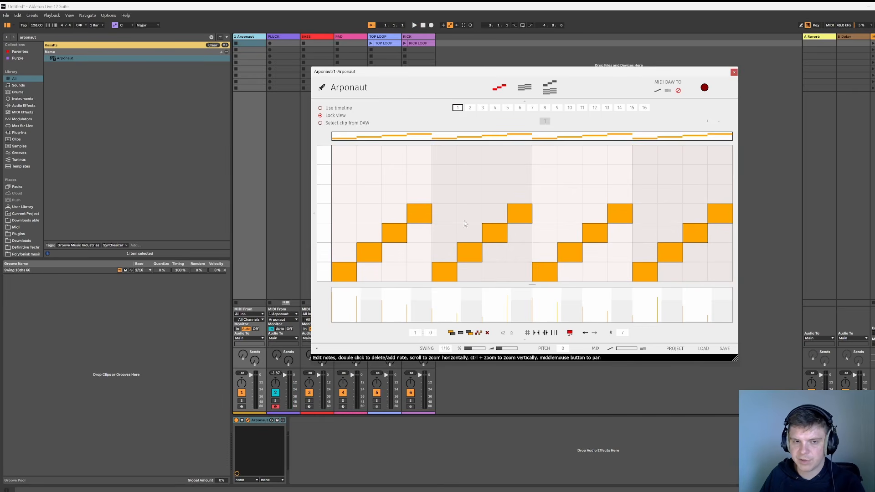
click(427, 264)
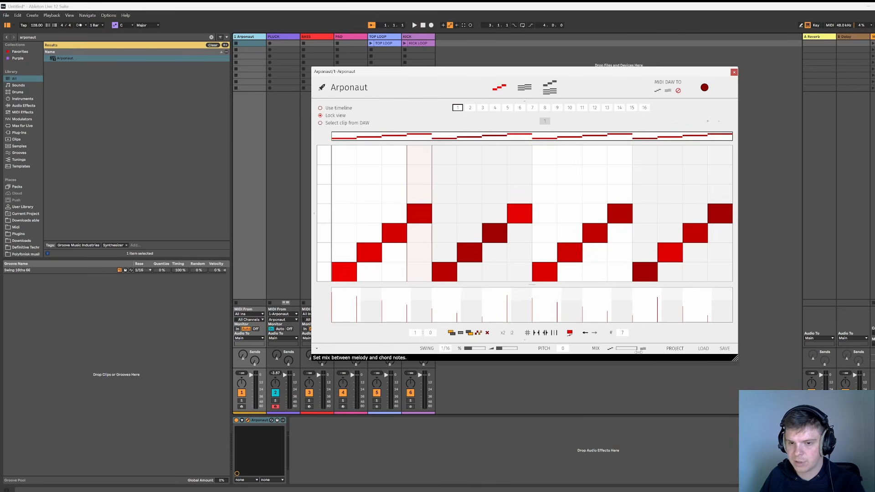
Show the chord view and raise the velocity factor of the swing's counter-beat notes to full while playing
click(524, 87)
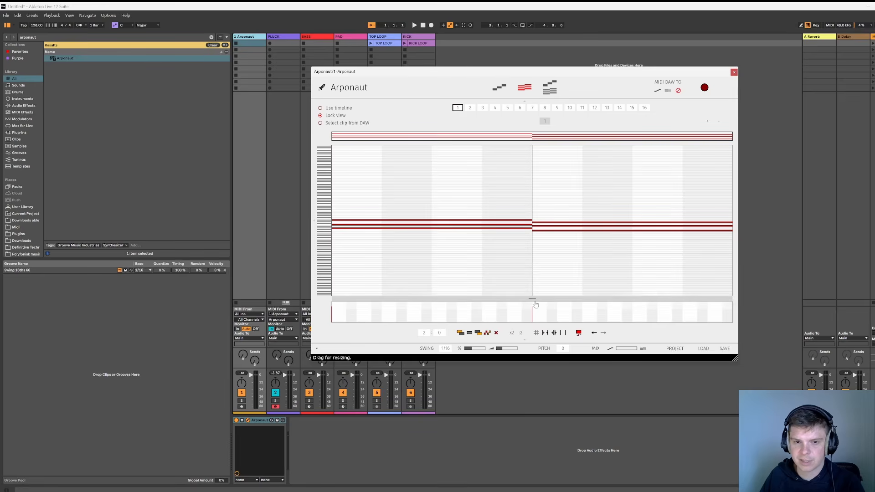
click(414, 25)
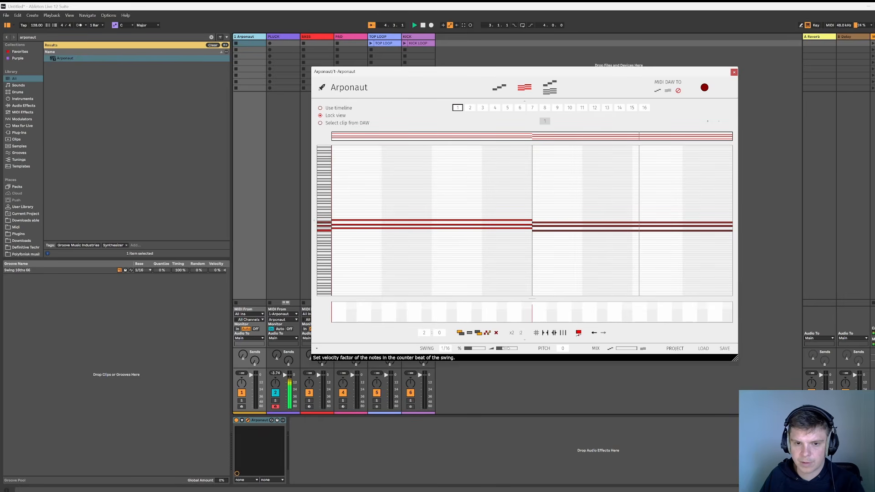
drag(503, 348, 559, 348)
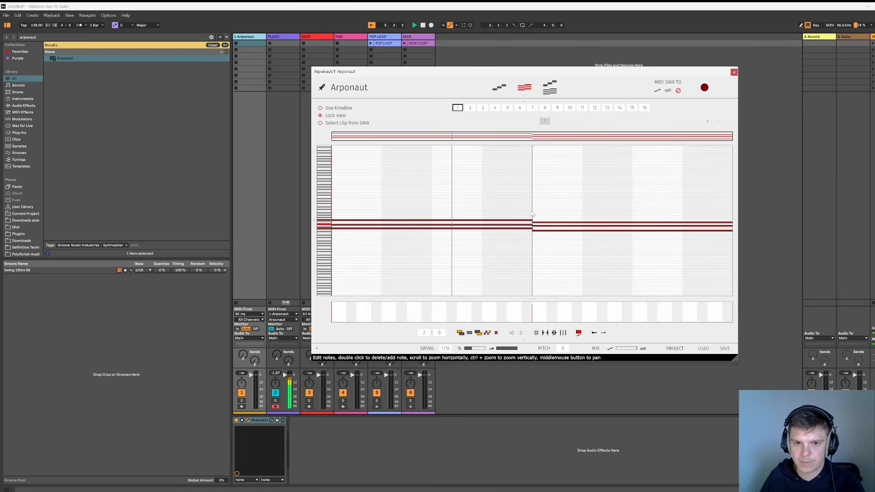
click(423, 25)
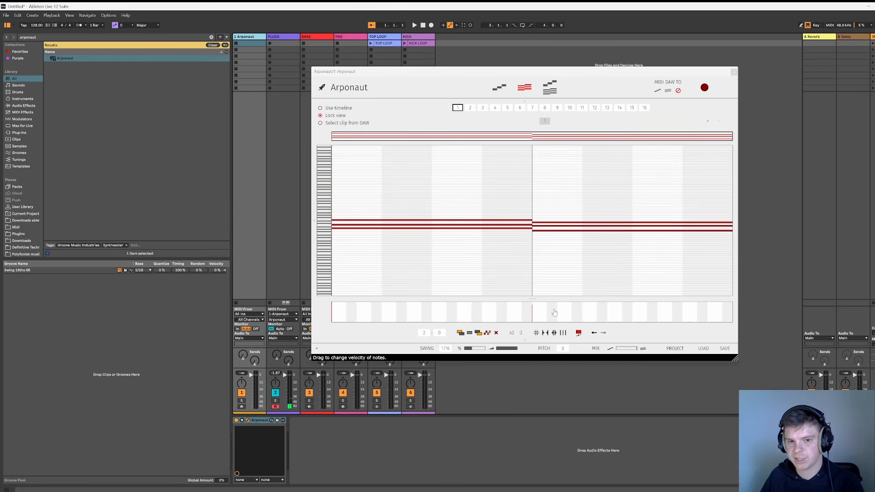
Return to the arpeggio view and audition it with the melody and chord mix at about the middle
click(501, 84)
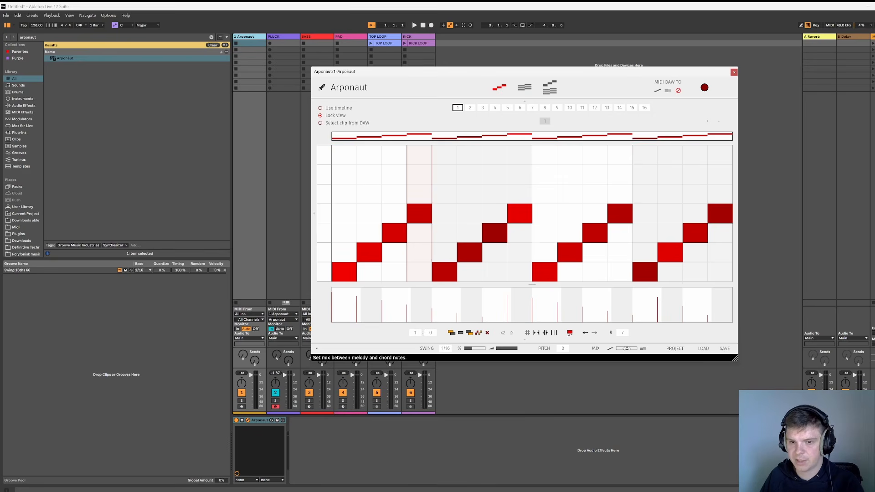
click(414, 25)
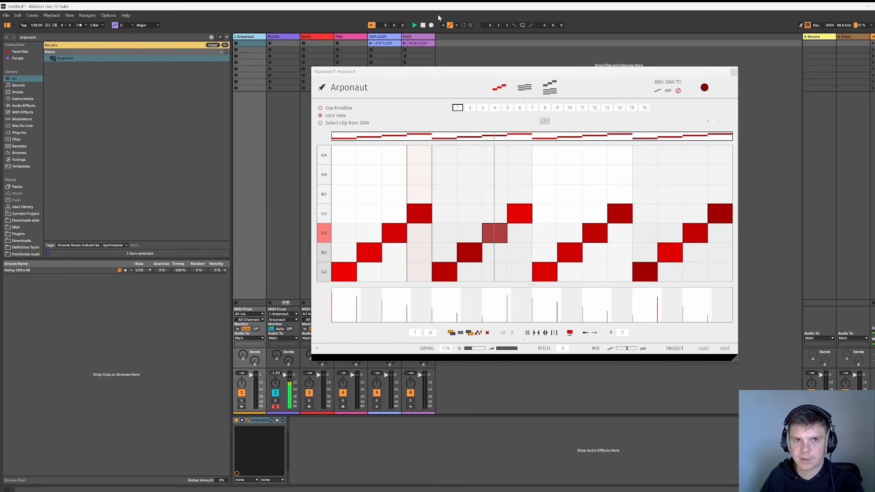
click(423, 25)
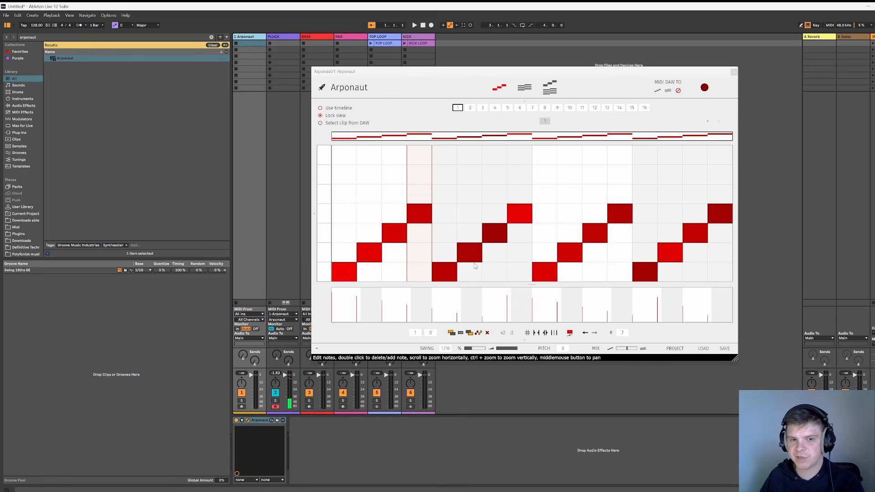
click(469, 251)
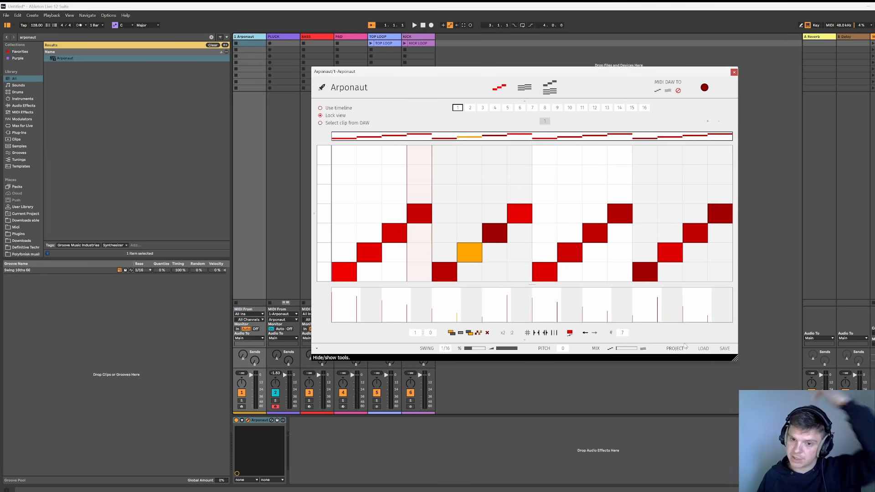
click(491, 187)
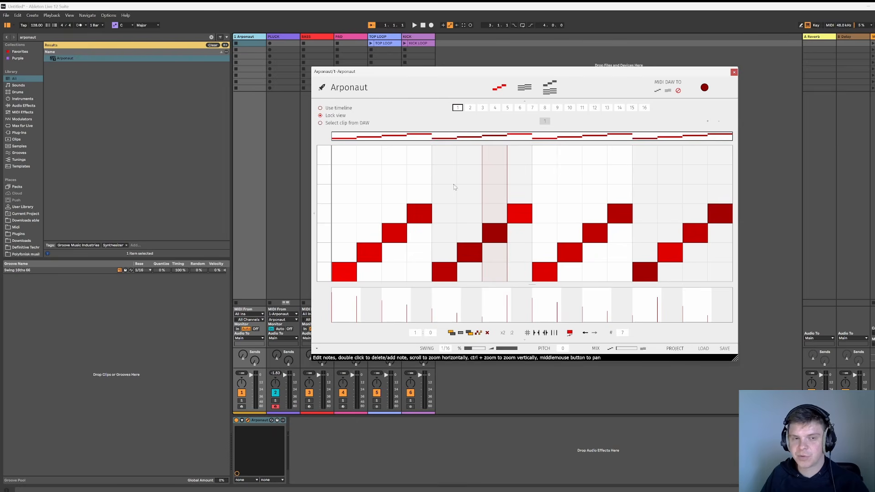
Examine the file dialogs for loading and saving Arponaut presets, and leave them without choosing a file
click(700, 349)
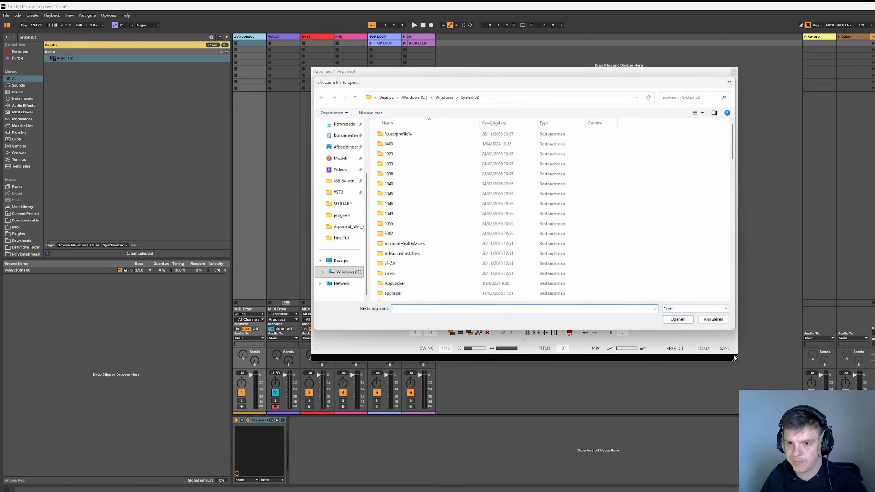
click(713, 319)
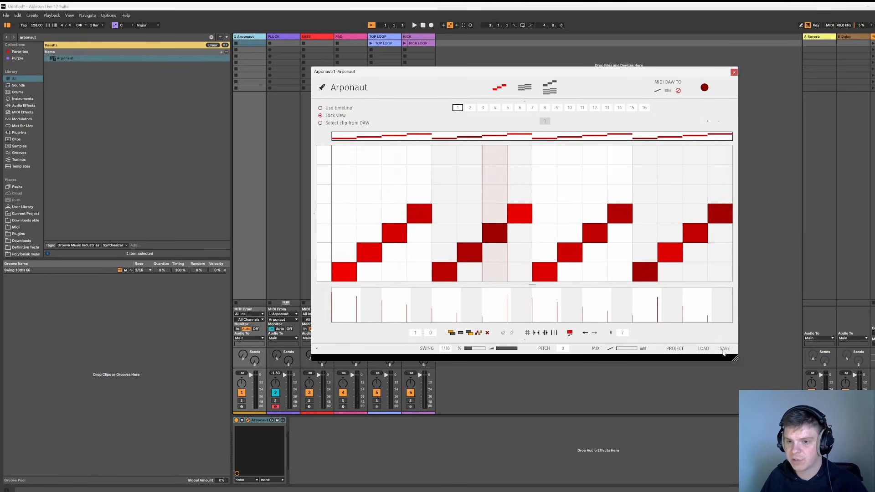
click(724, 351)
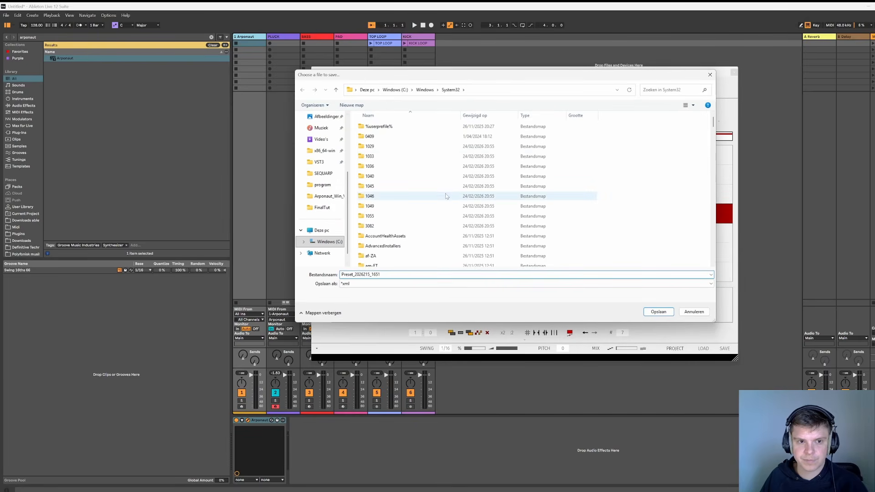
click(694, 312)
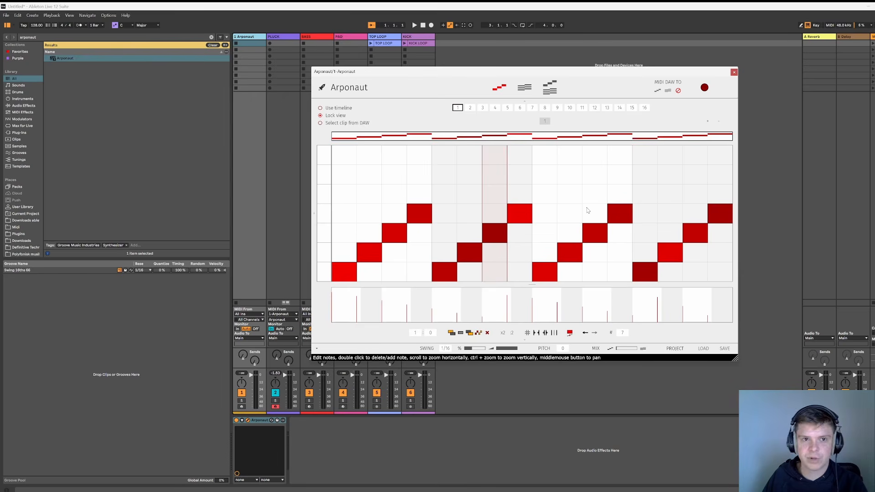
click(703, 348)
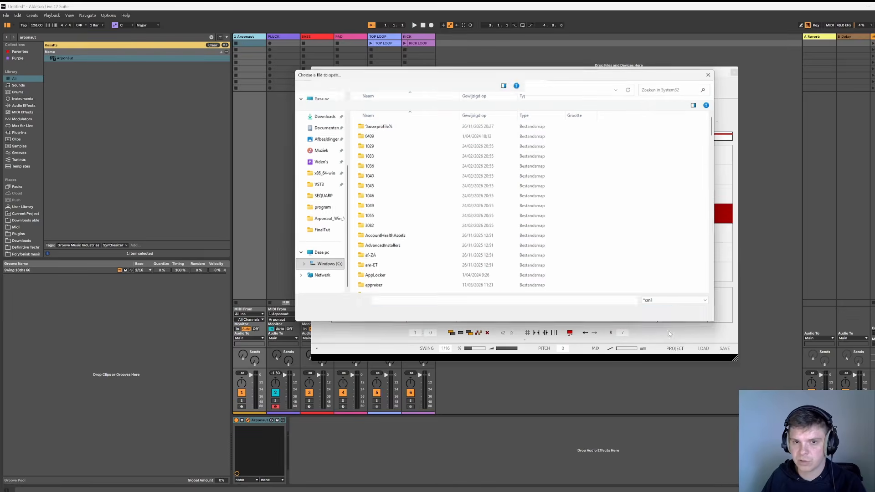
click(710, 75)
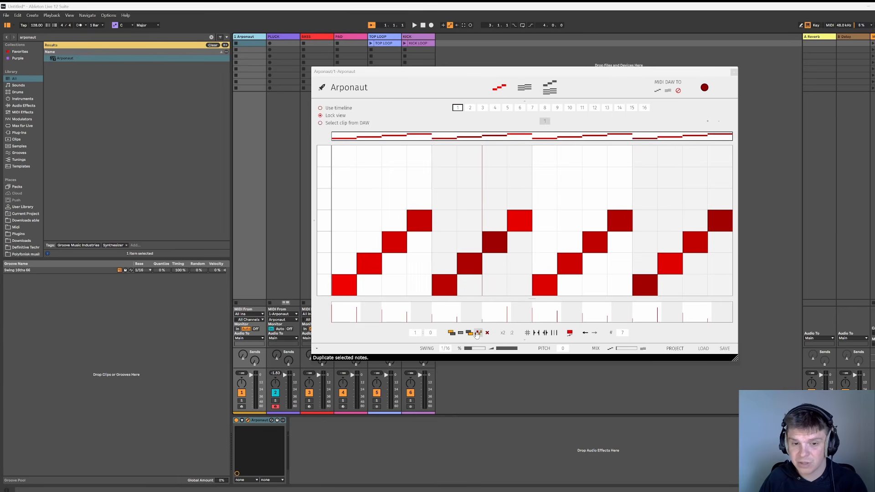
Hide the help text line at the base of Arponaut and show the chord view
click(316, 351)
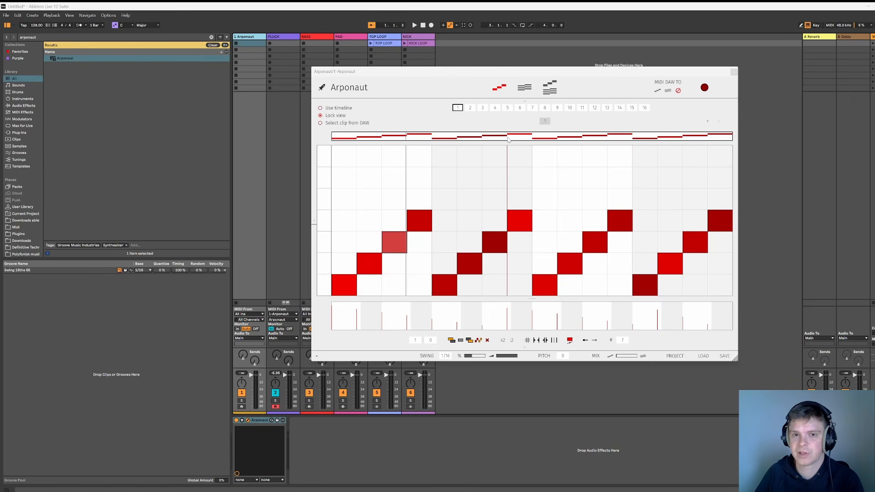
click(526, 89)
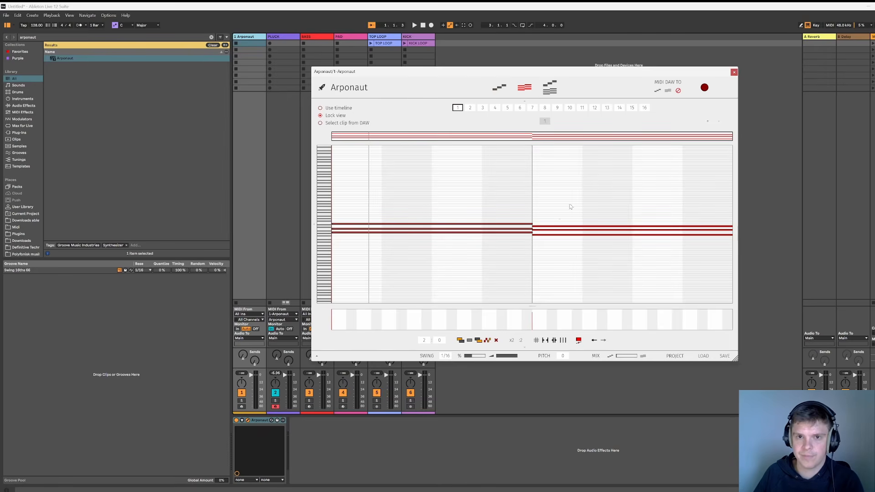
Examine the change between the two chords by zooming and panning along the chord clip's timeline
scroll(555, 234, up, 3)
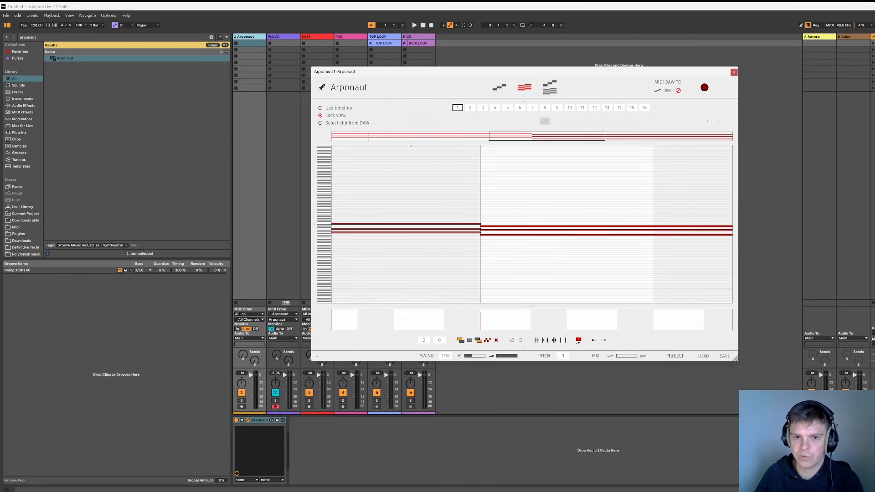
drag(463, 202, 521, 205)
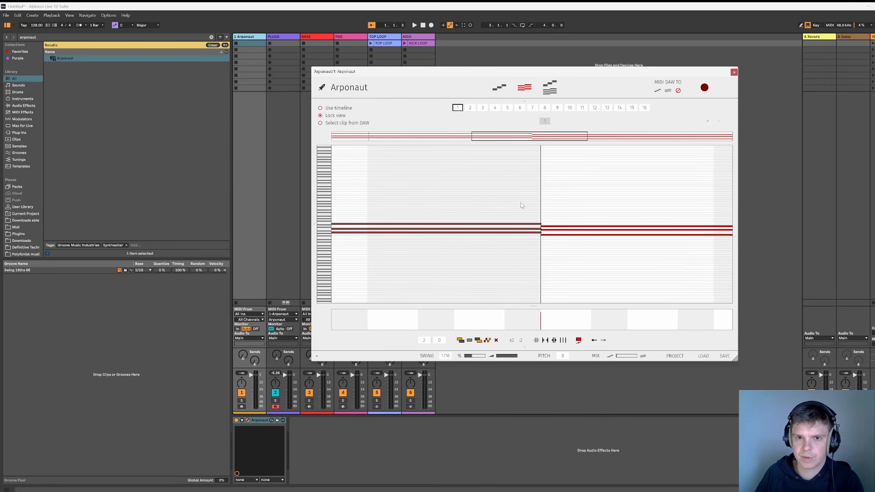
drag(533, 130, 534, 233)
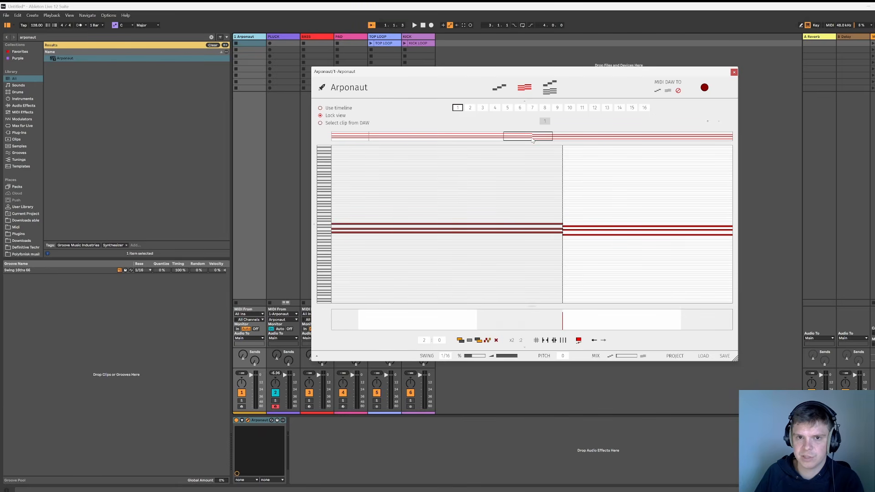
drag(532, 139, 545, 152)
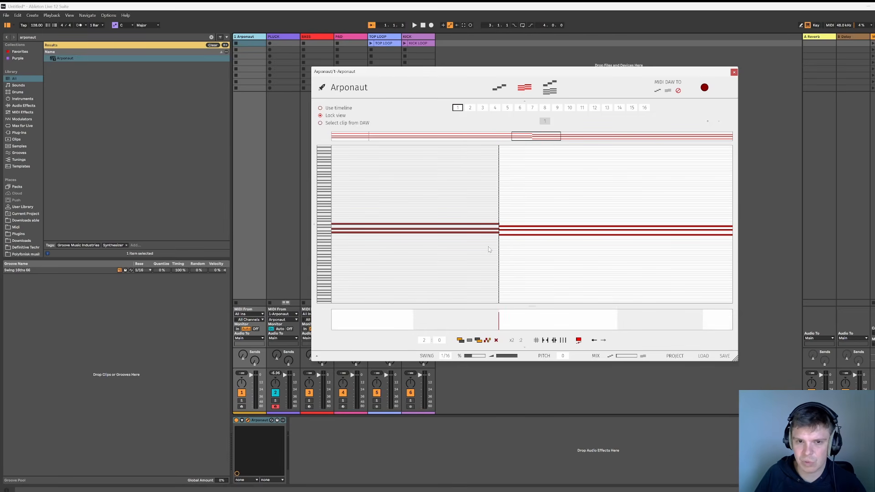
scroll(503, 236, up, 2)
scroll(502, 236, down, 7)
scroll(502, 235, up, 5)
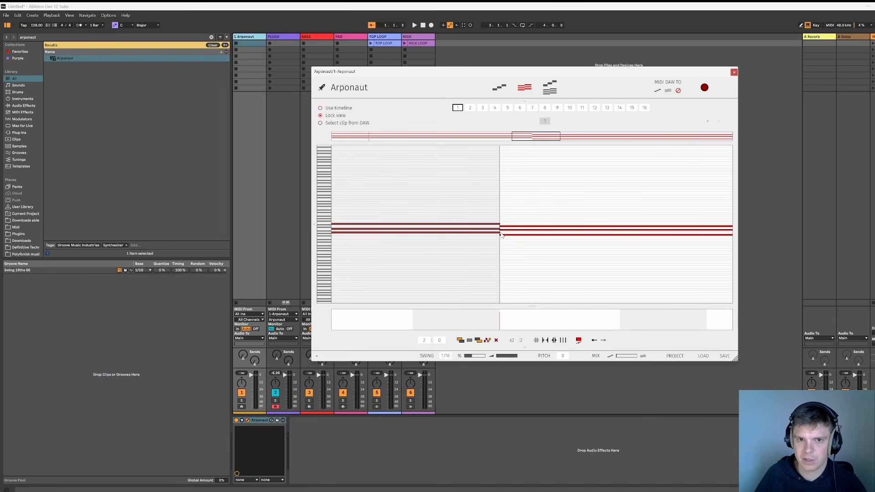
scroll(502, 236, down, 5)
scroll(502, 236, up, 1)
scroll(512, 231, down, 1)
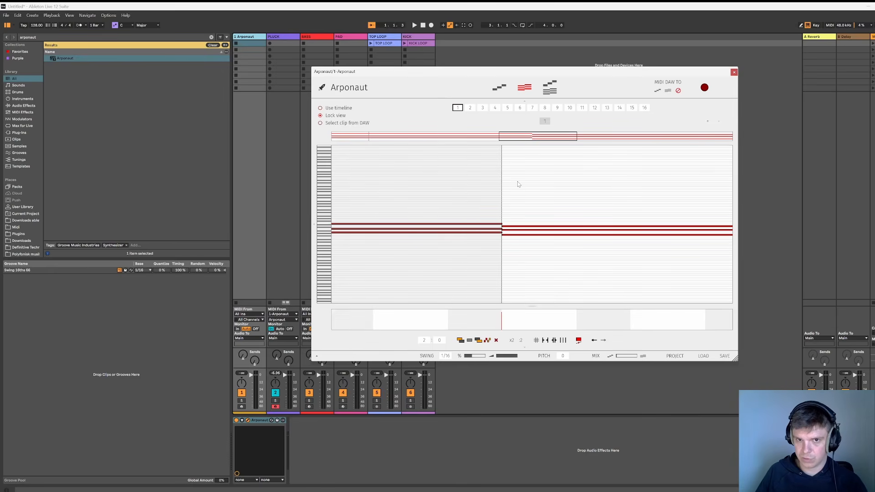
scroll(518, 184, down, 5)
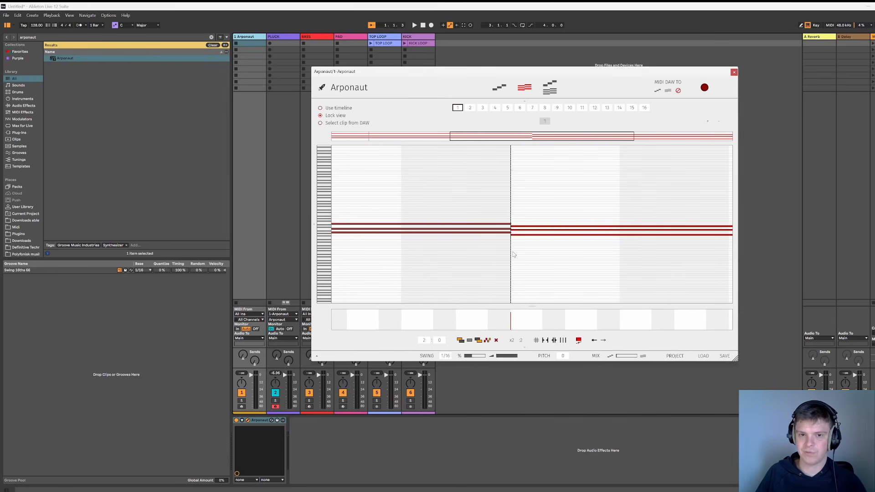
Enlarge the note rows so each chord's individual notes are readable, with the full clip length in view
scroll(512, 256, up, 8)
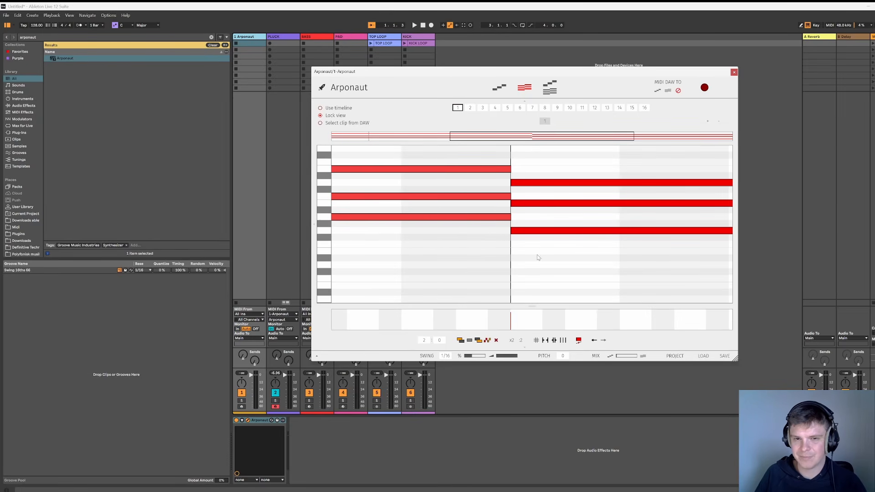
drag(533, 245, 540, 274)
scroll(487, 256, down, 5)
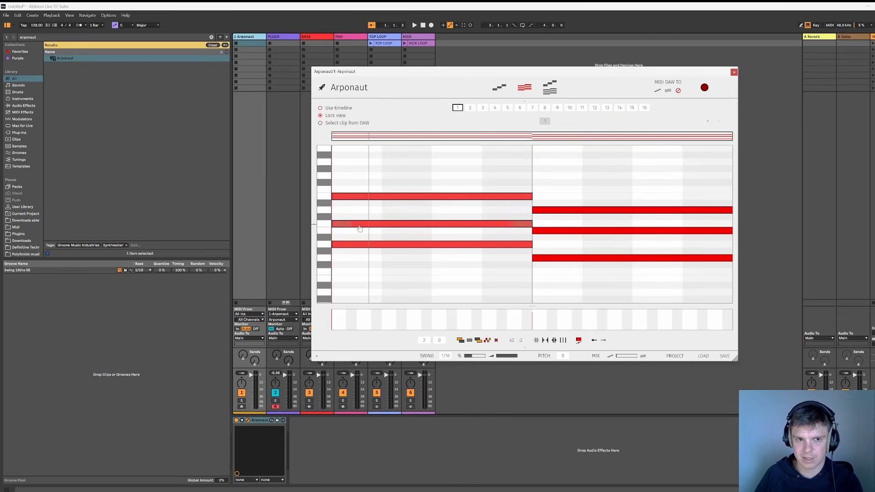
scroll(435, 245, down, 4)
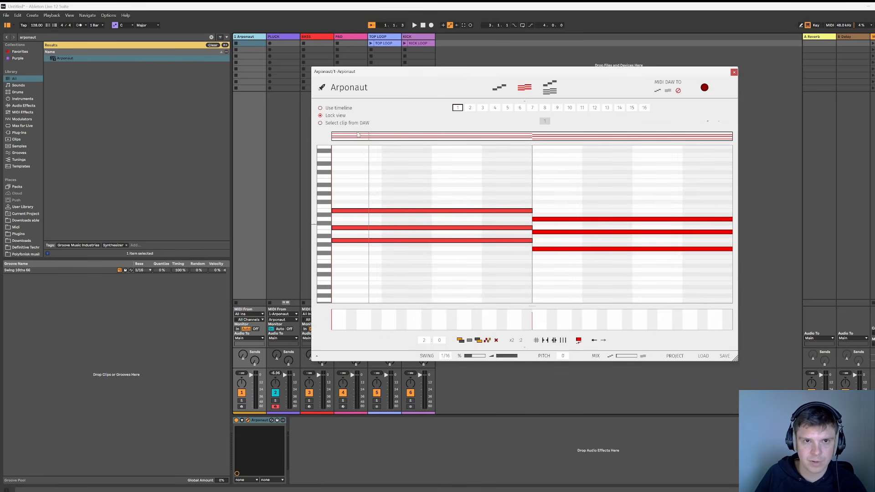
Play the chord clip briefly, stop playback, and select all notes of both chords
click(414, 25)
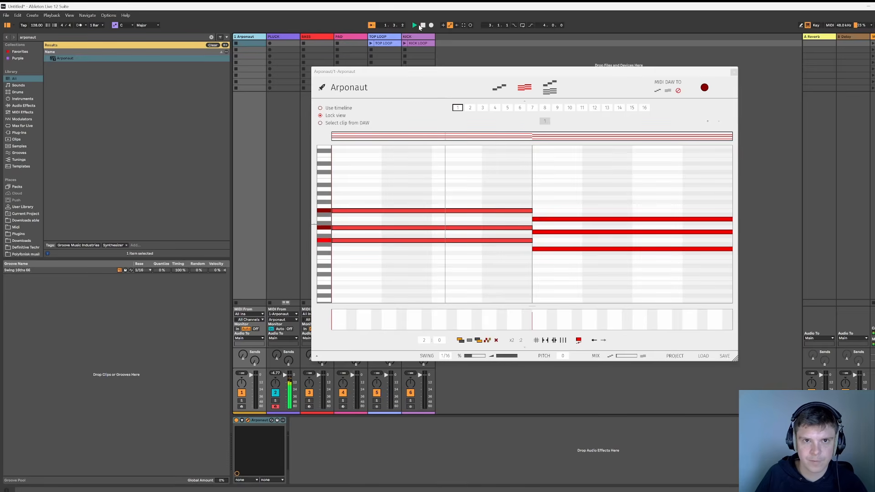
click(423, 26)
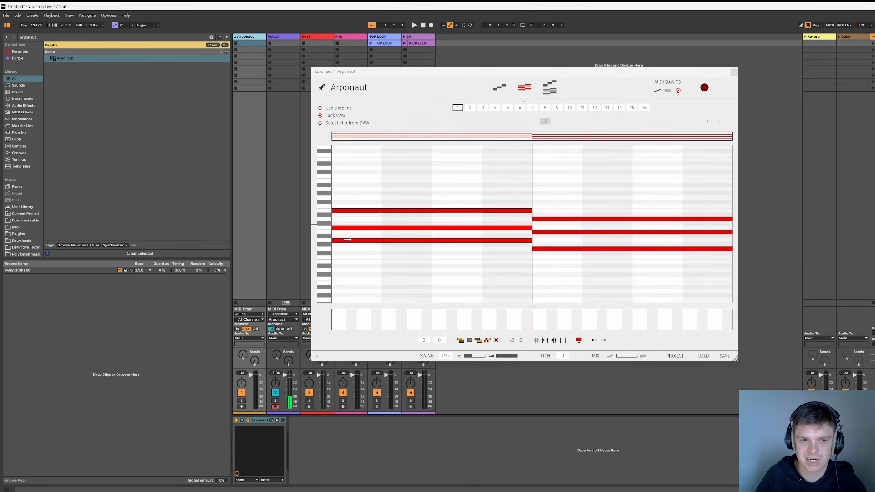
drag(375, 189, 593, 281)
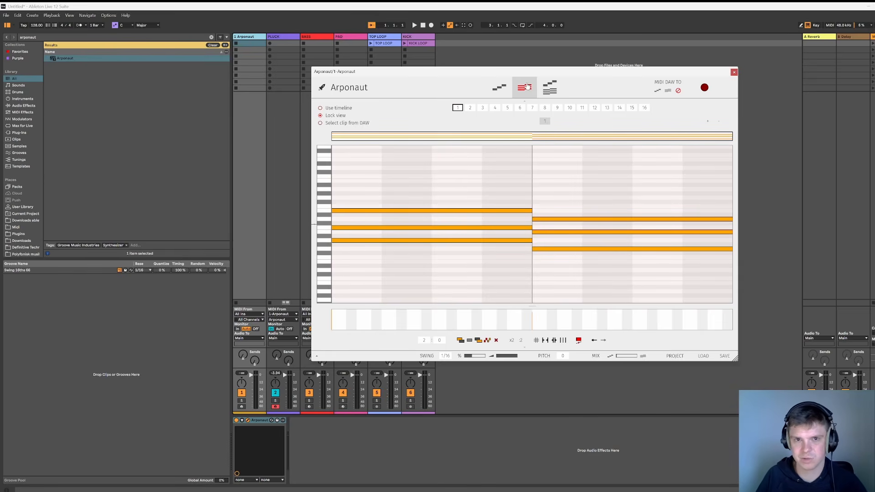
Audition the rising pattern in the arpeggio view, check the chord view, and return to the arpeggio view
click(499, 87)
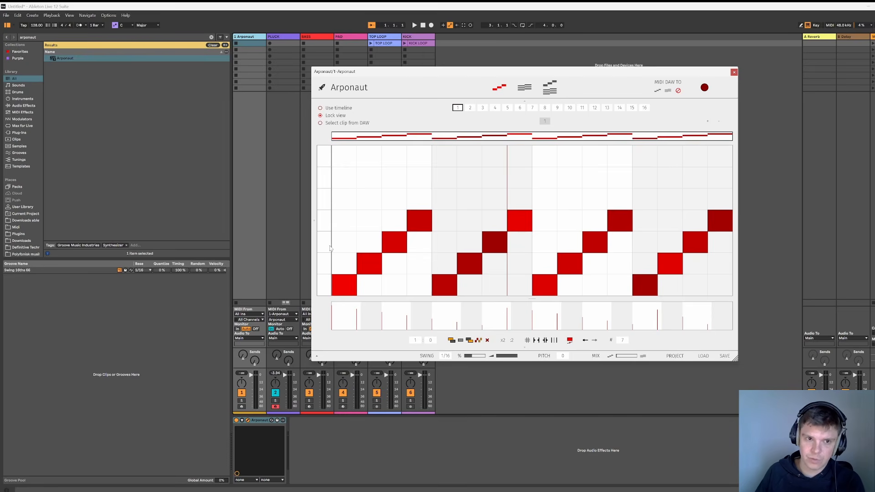
click(415, 25)
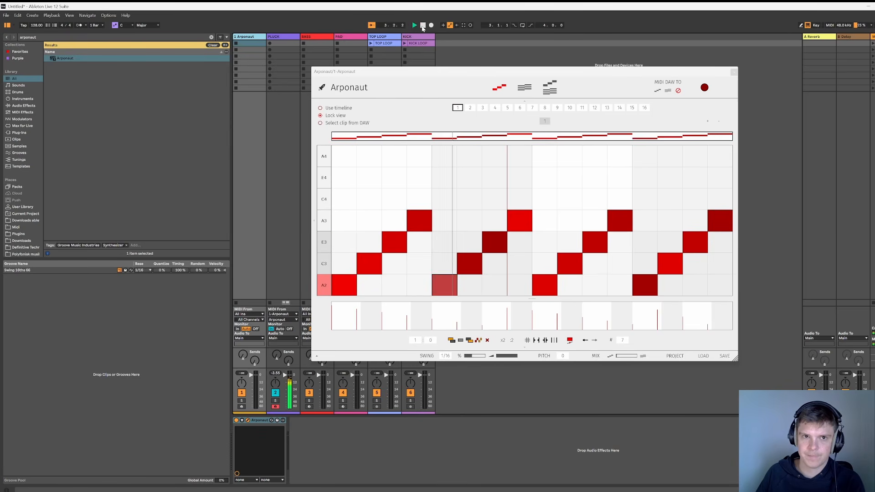
click(422, 25)
click(525, 87)
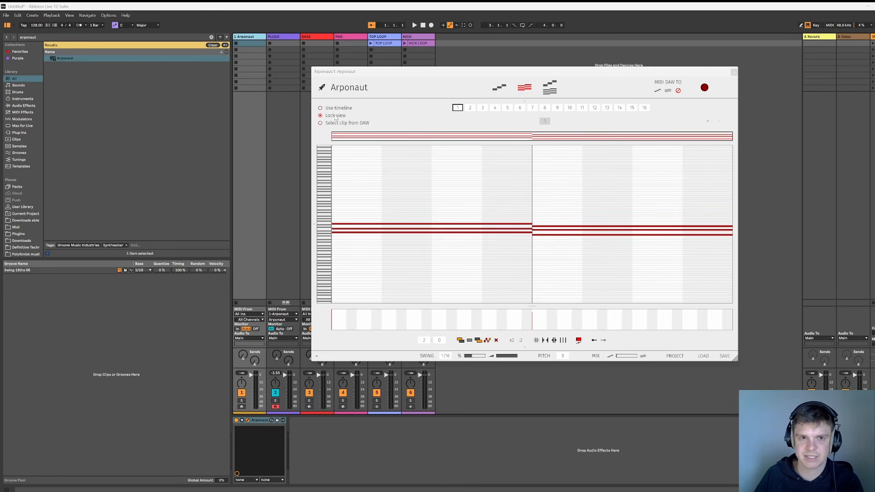
click(499, 87)
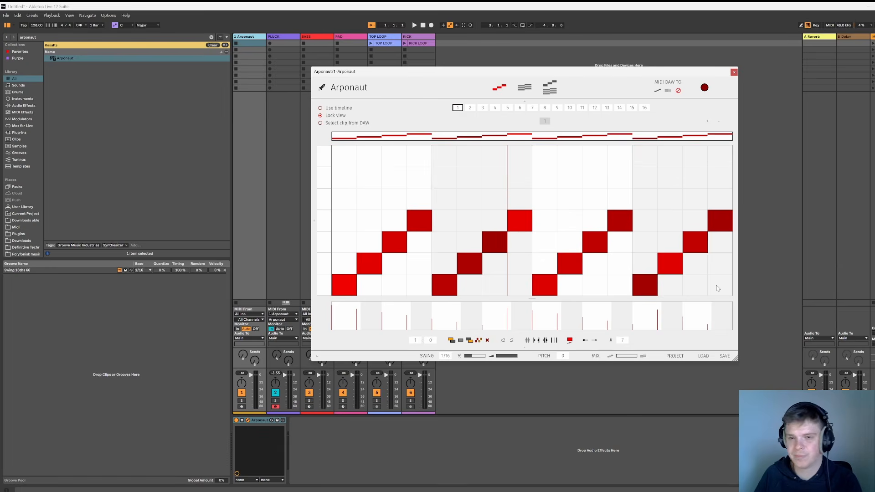
Look through arpeggio clip slots 3, 5, 6 and 7, and return to clip 1
click(482, 108)
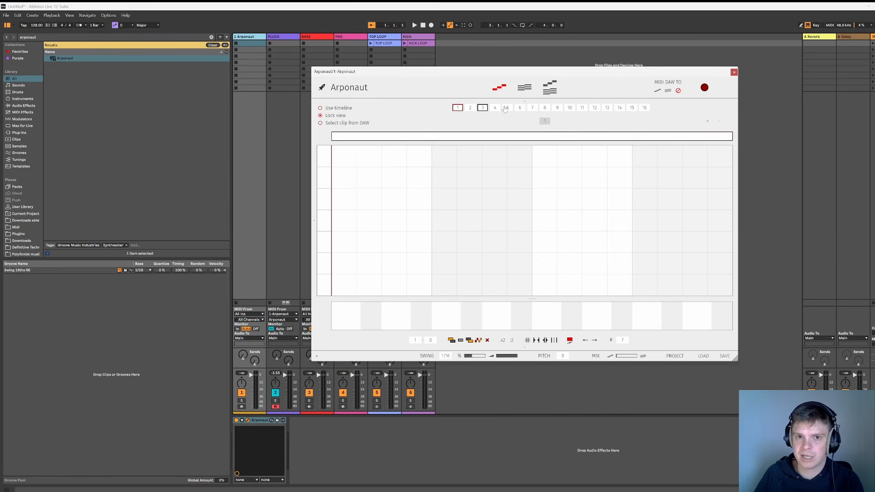
click(506, 108)
click(520, 108)
click(535, 109)
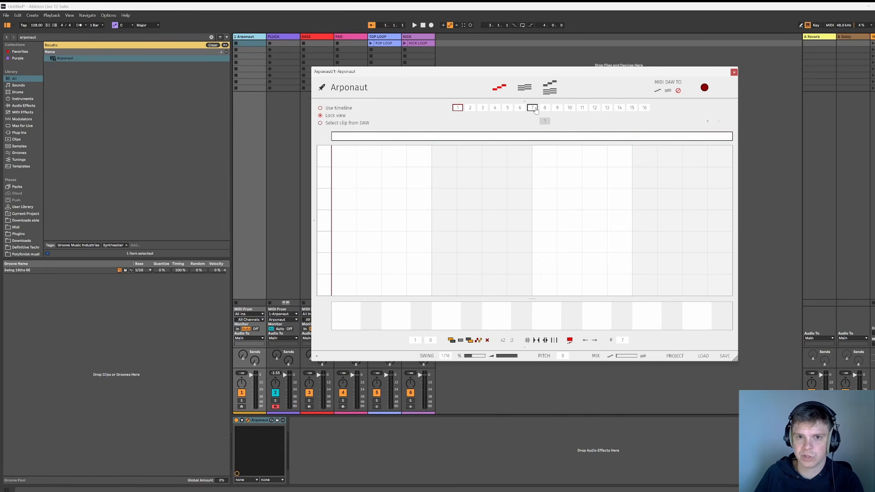
click(457, 108)
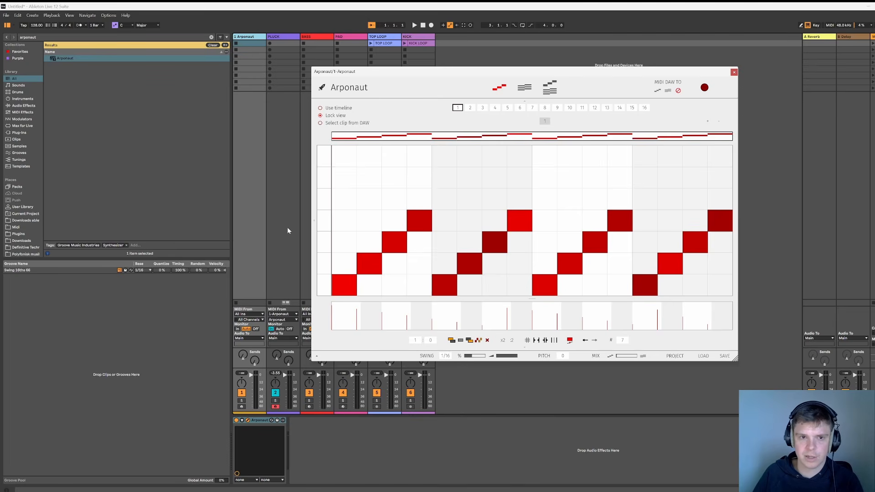
Copy all arpeggio notes from clip 1 into clip 2
drag(344, 180, 718, 288)
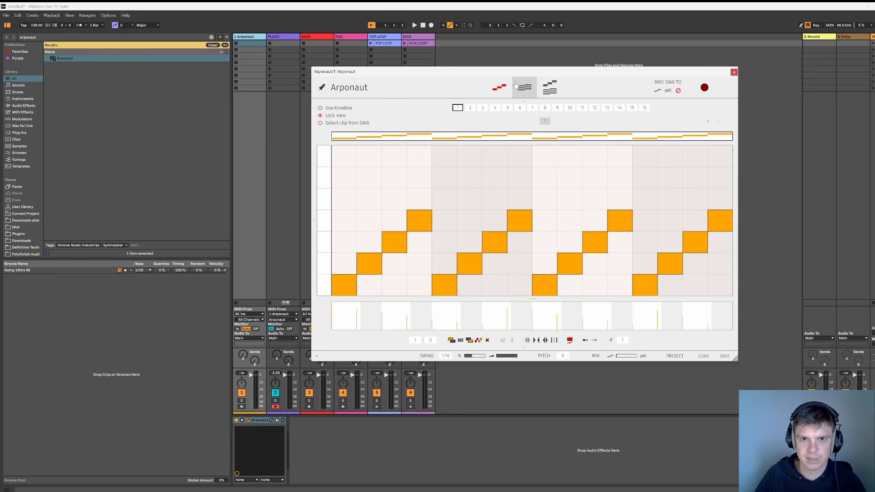
click(470, 110)
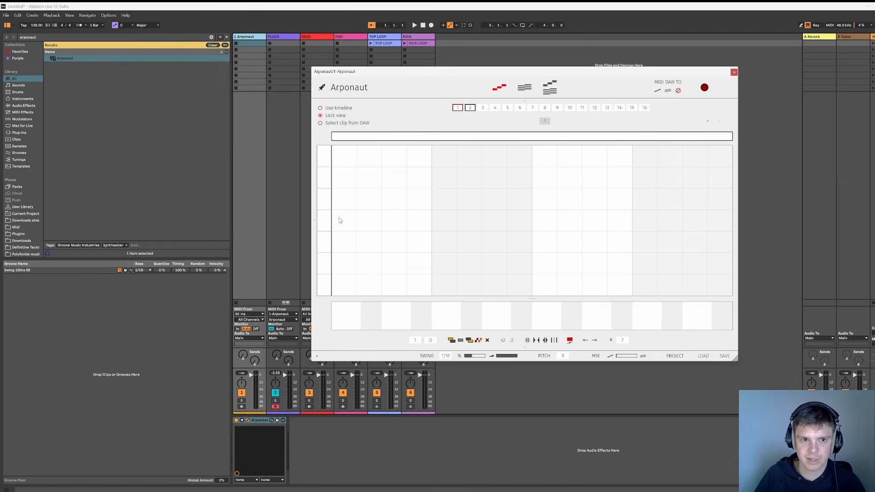
key(ctrl+v)
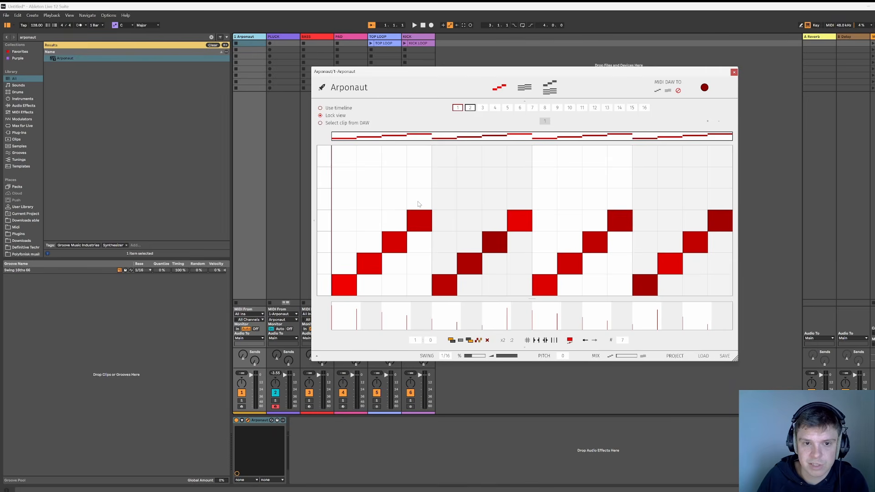
Add a high note to clip 2 in the second-highest row on the second step of each of the four beats
drag(415, 201, 404, 209)
click(373, 186)
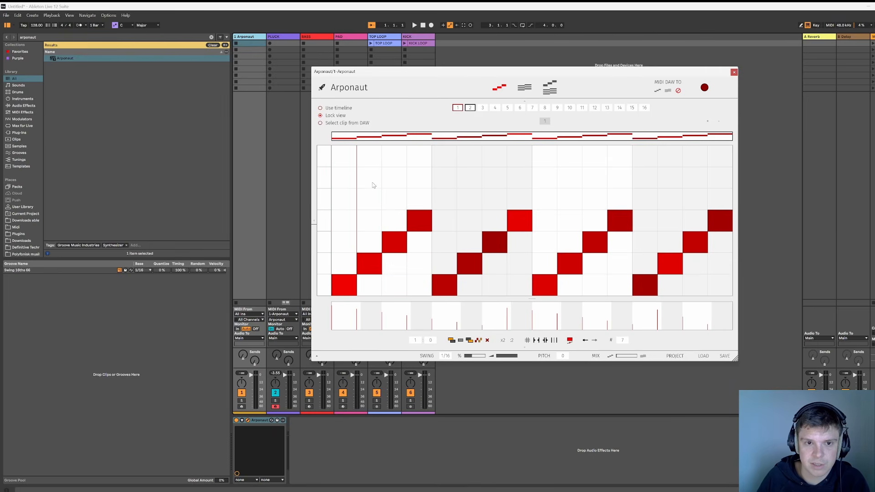
click(374, 185)
click(474, 184)
click(574, 185)
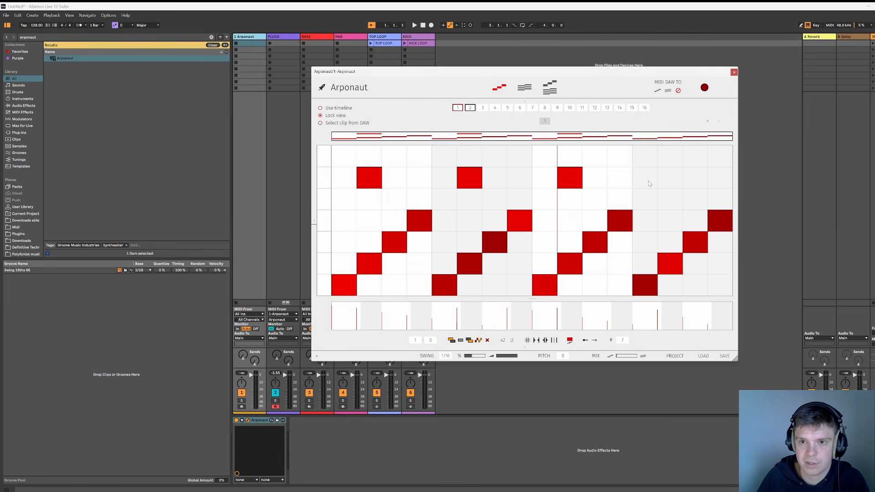
click(672, 177)
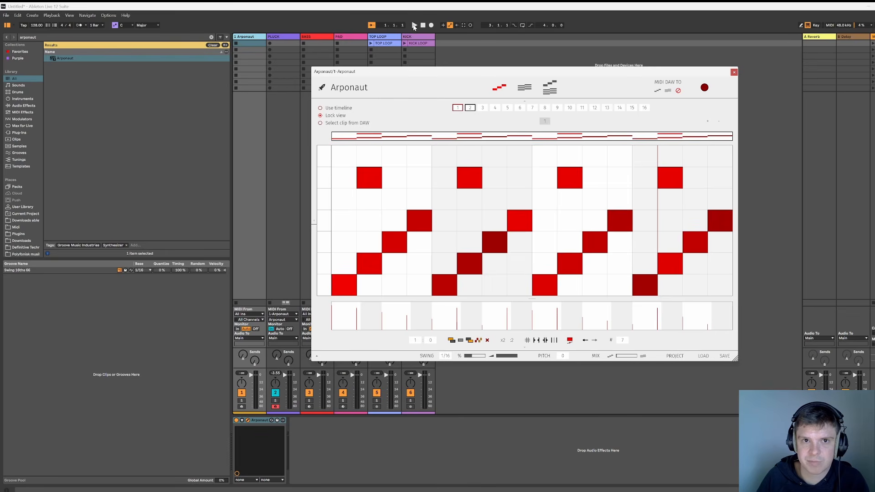
Play clip 2, add a highest-row note on the third step of the last beat, and stop playback
click(414, 26)
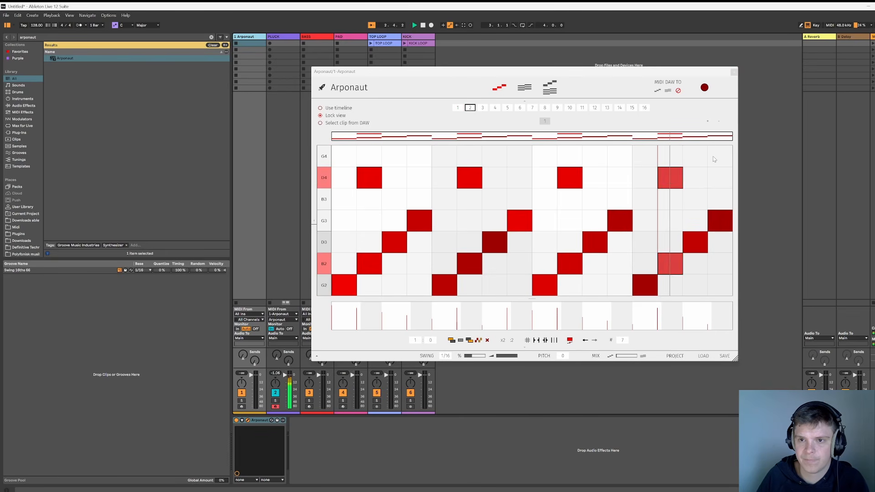
click(695, 157)
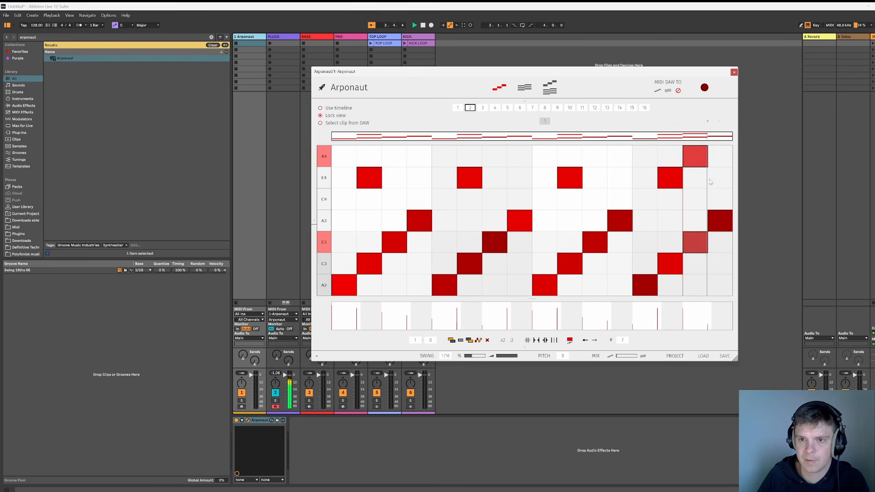
click(423, 25)
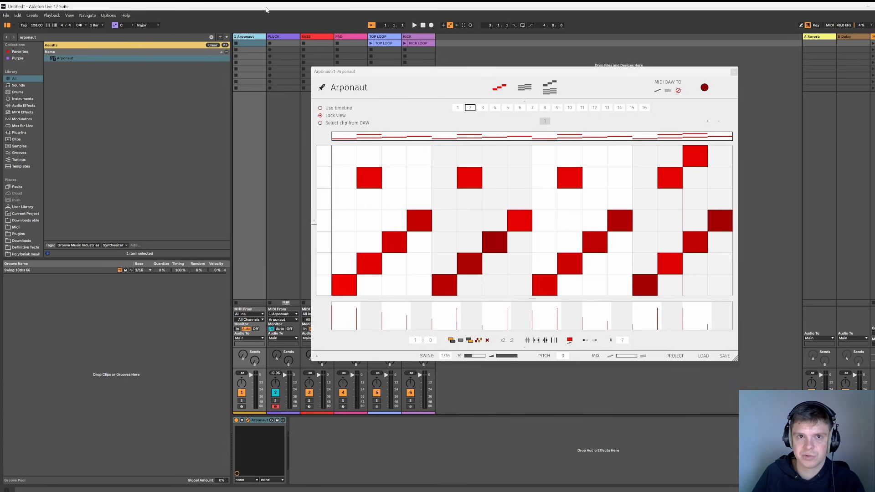
Compare arpeggio clips 1 and 2 by switching between them during playback and again with playback stopped
click(416, 25)
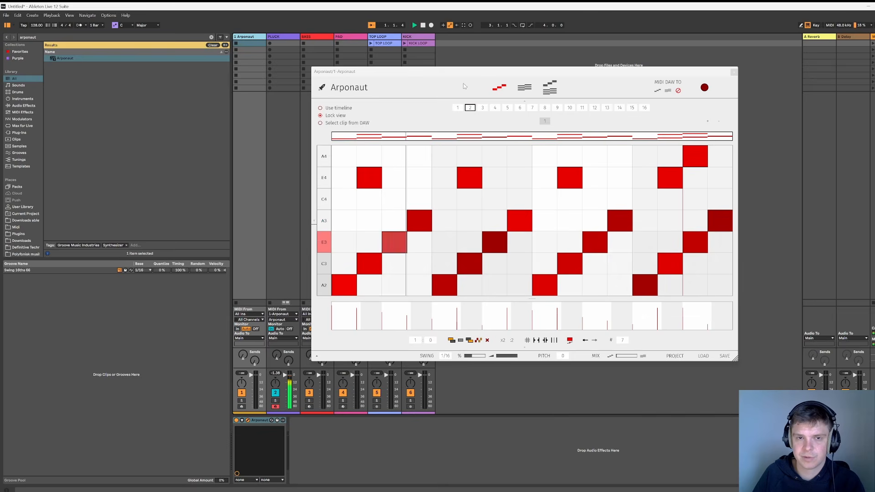
click(458, 108)
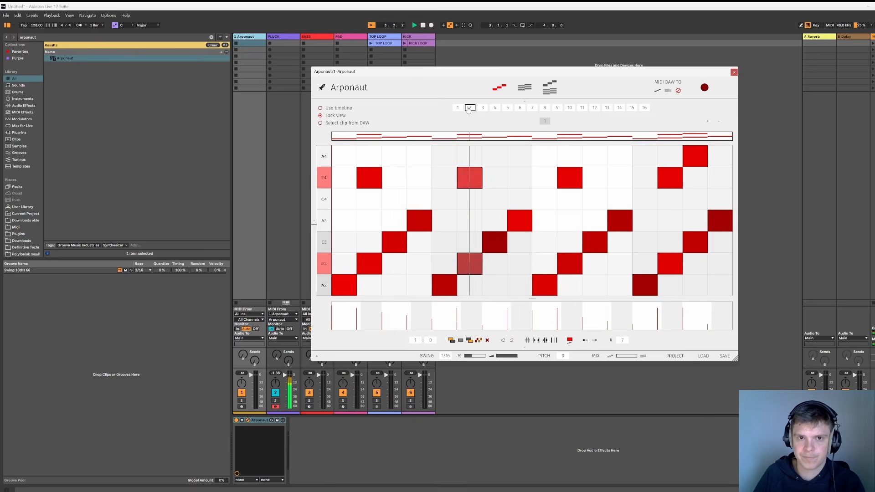
click(471, 108)
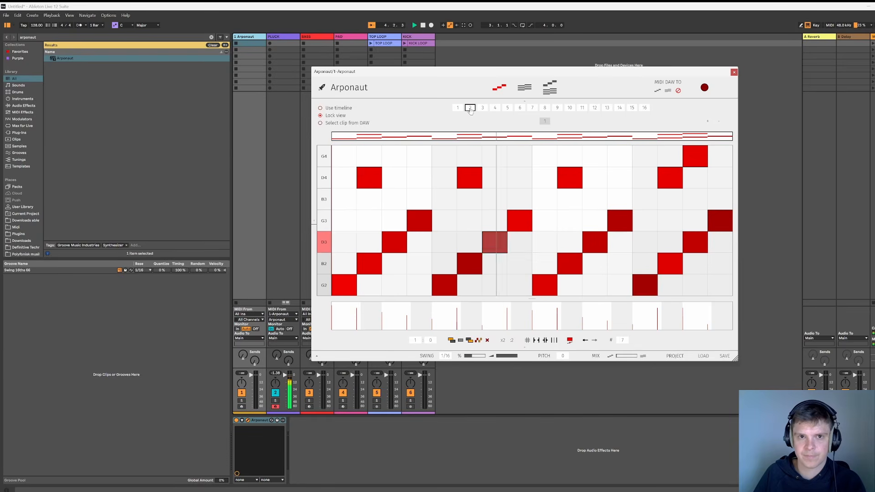
key(space)
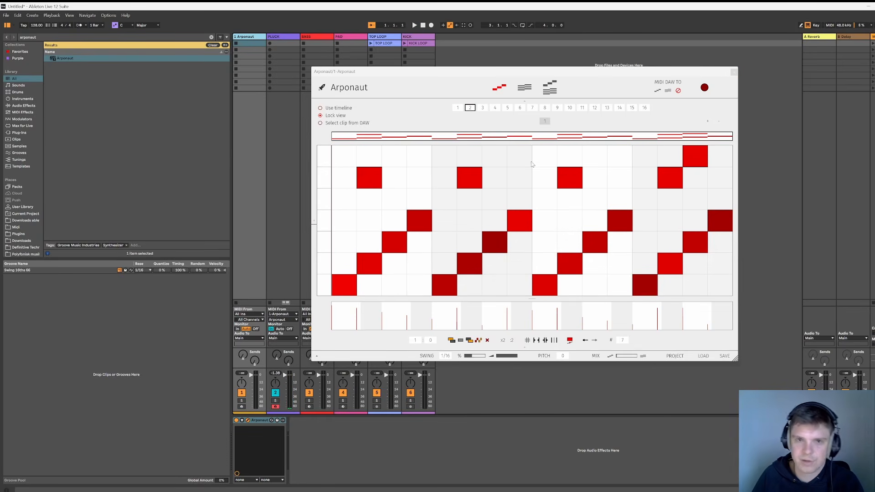
click(459, 110)
click(471, 109)
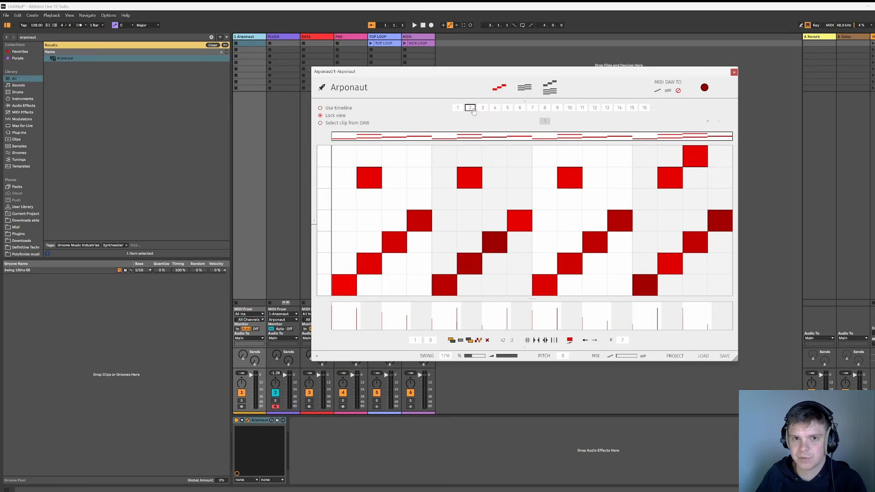
click(456, 109)
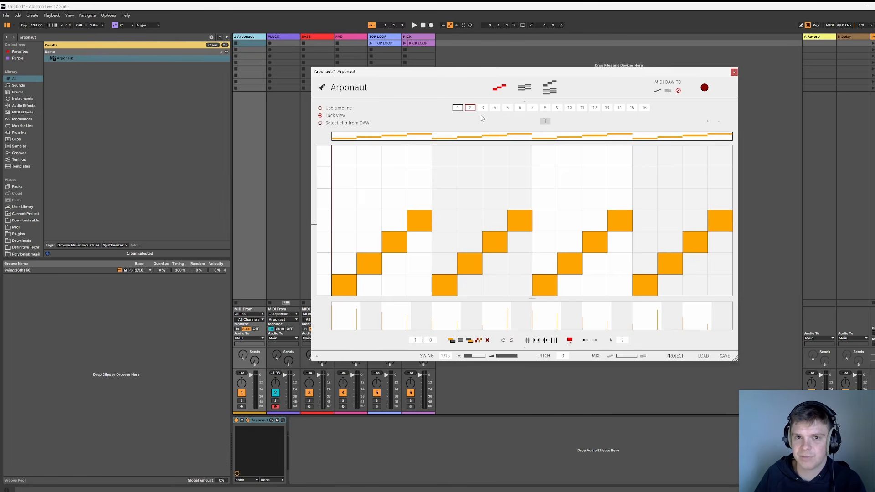
Enable the timeline with two slots, clip 1 followed by clip 2, and play the sequence briefly
click(325, 109)
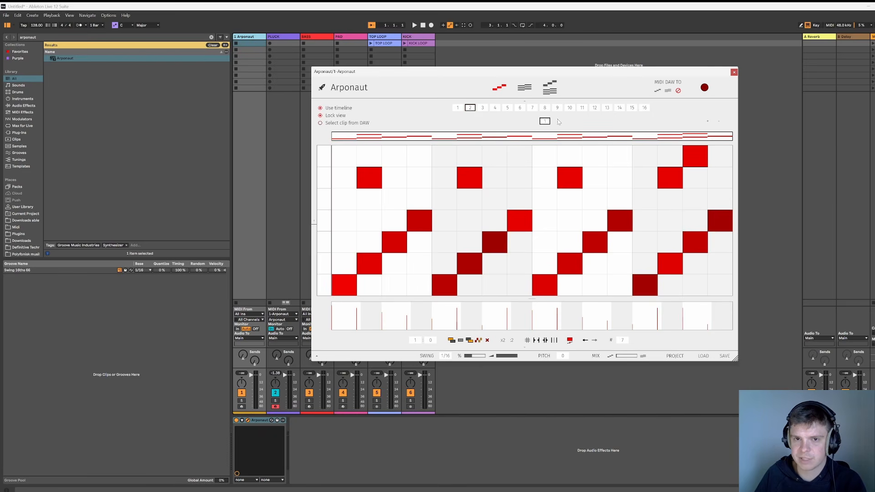
click(708, 123)
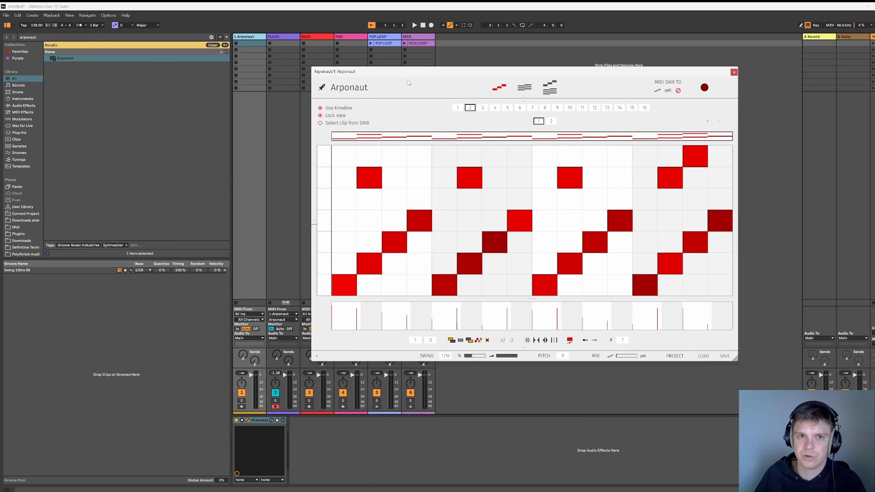
click(415, 26)
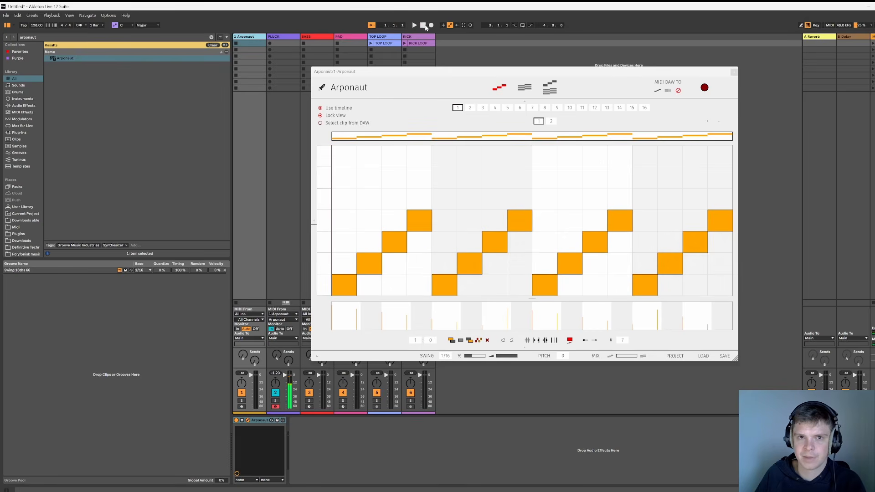
click(423, 26)
Extend the timeline to four slots ordered 1, 1, 1, 2, and turn off Lock view
click(552, 121)
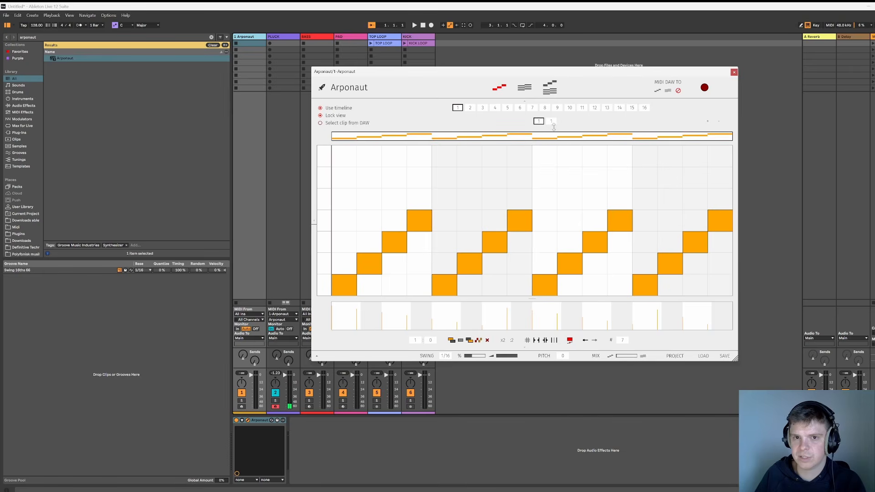
click(707, 122)
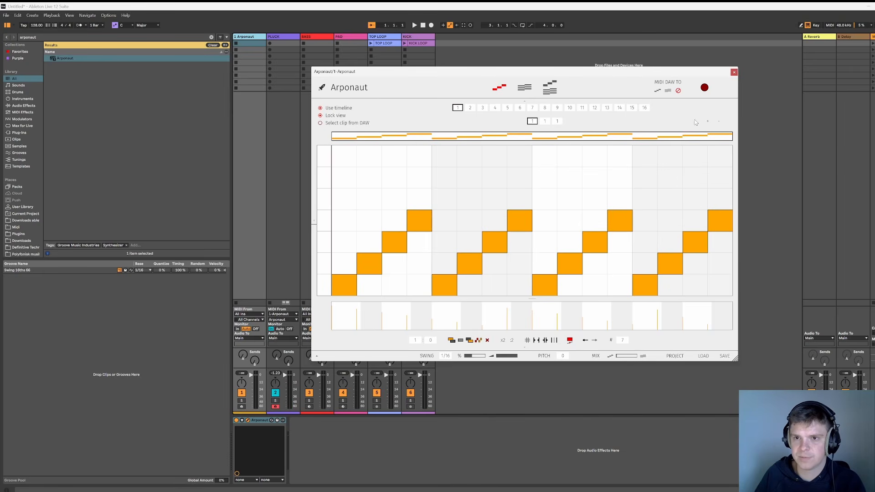
click(707, 122)
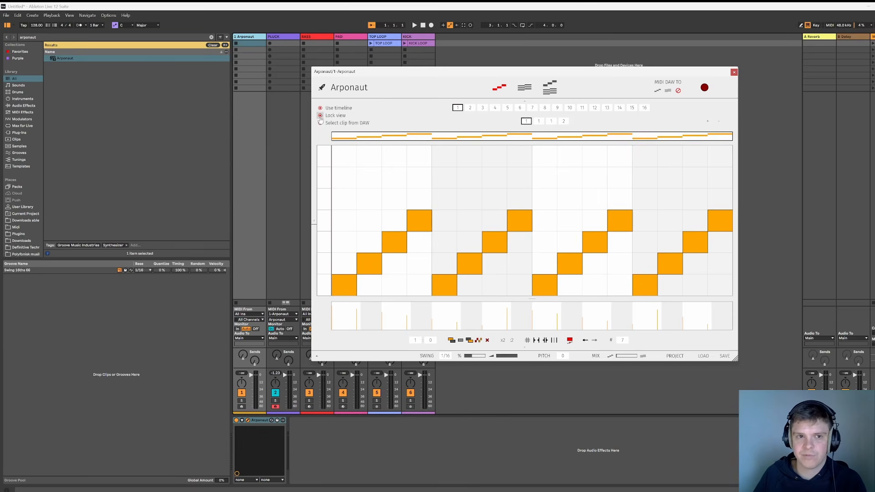
click(504, 174)
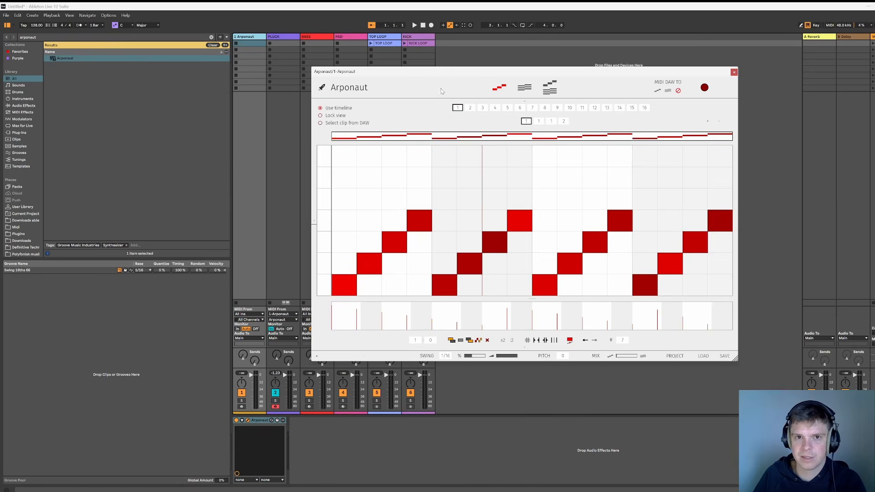
Play the timeline while viewing clip 2, add top-row notes on steps 4, 8 and 12 and a second-row note on step 16, and stop playback
click(468, 108)
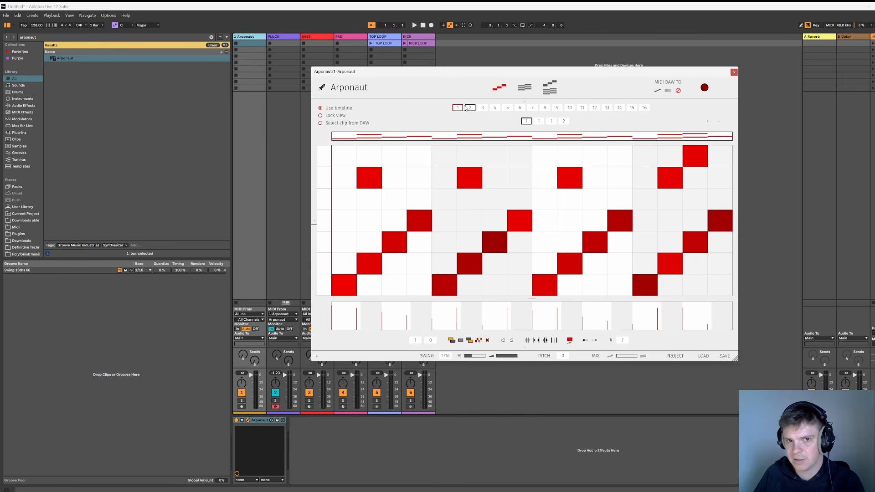
click(415, 25)
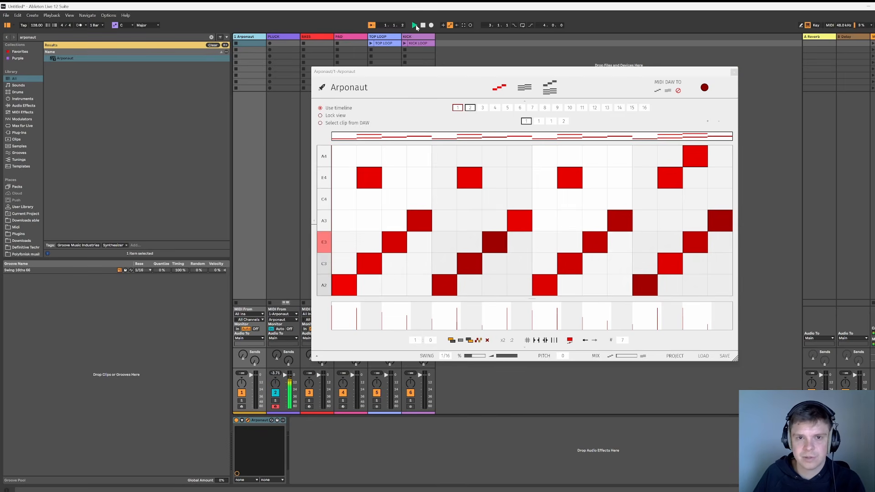
click(415, 157)
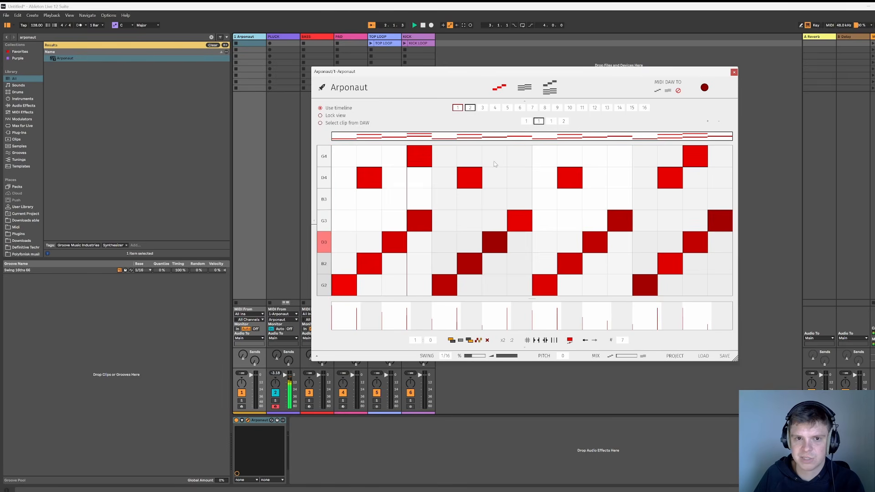
click(519, 157)
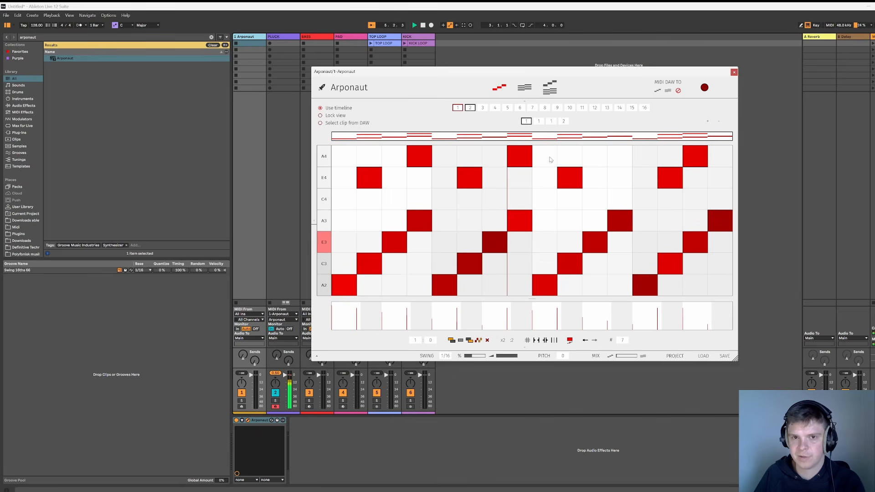
click(615, 159)
click(722, 181)
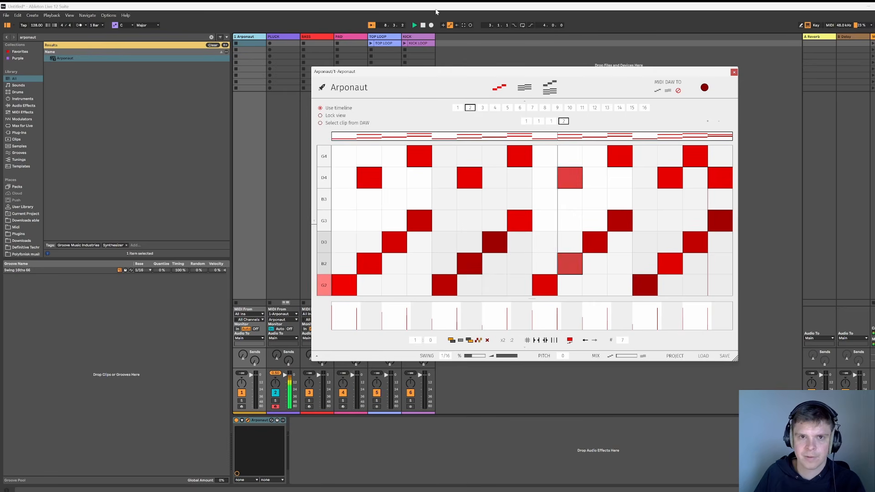
click(423, 25)
click(423, 26)
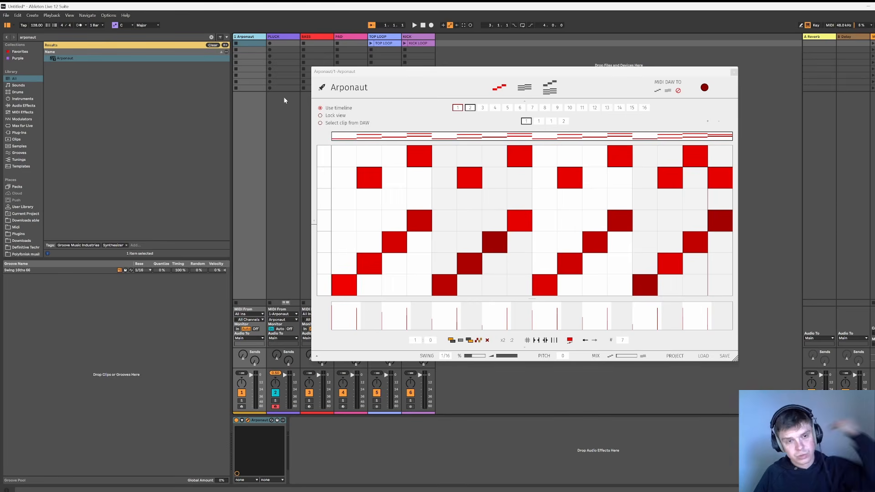
Enable Select clip from DAW, show the Arponaut device's parameters, and sweep Clip Melody up to 16 and back to 1
click(321, 123)
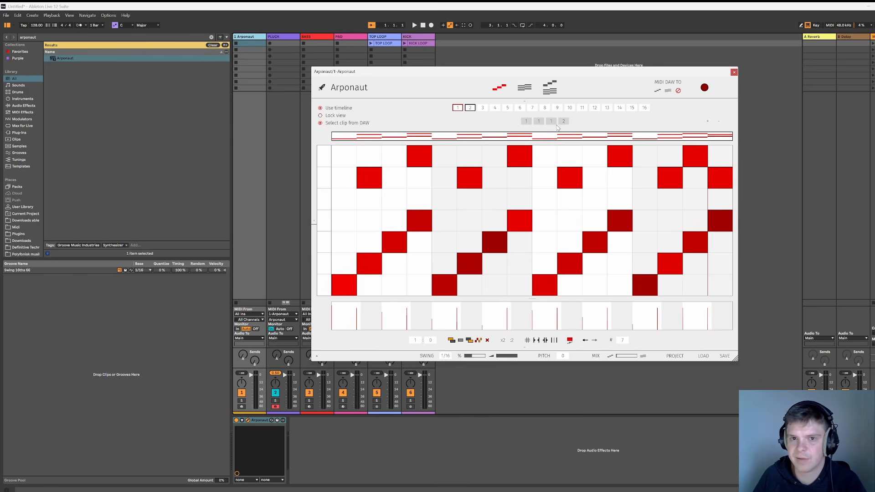
click(242, 420)
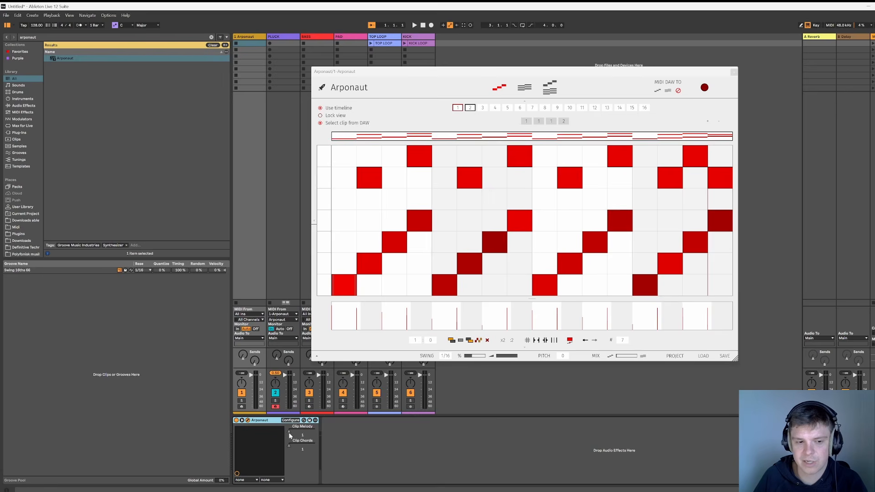
drag(289, 432, 294, 431)
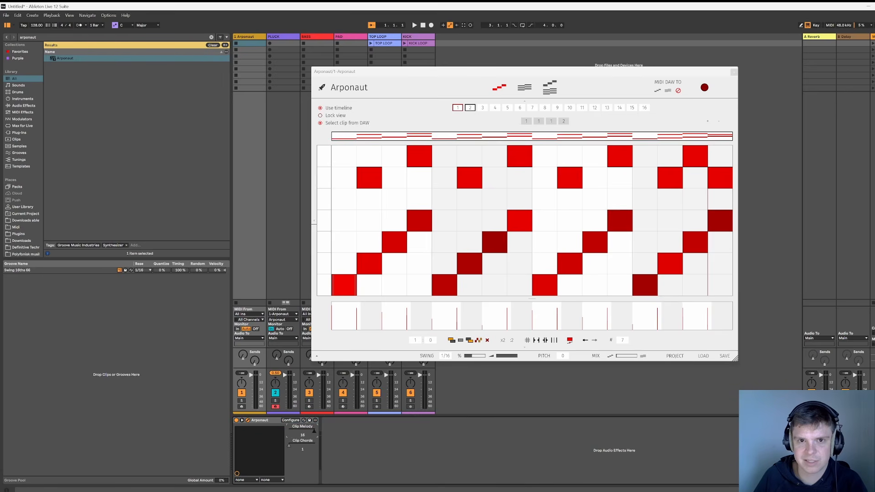
drag(291, 435, 308, 433)
Play the arpeggio with DAW clip selection enabled, stop playback, and return to the Clip Melody parameter
key(space)
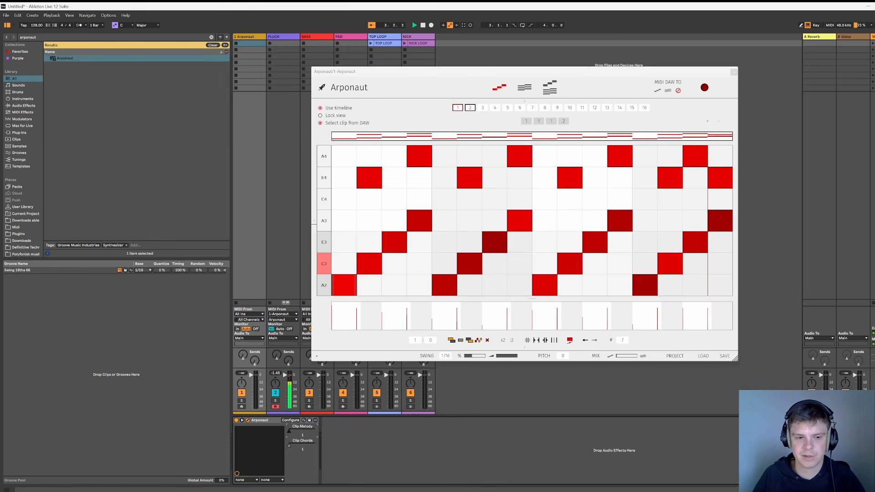
click(423, 25)
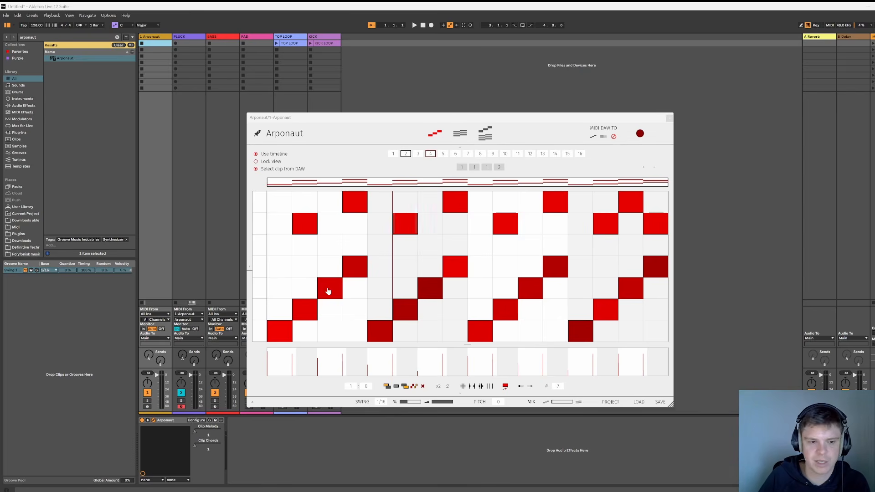
click(193, 432)
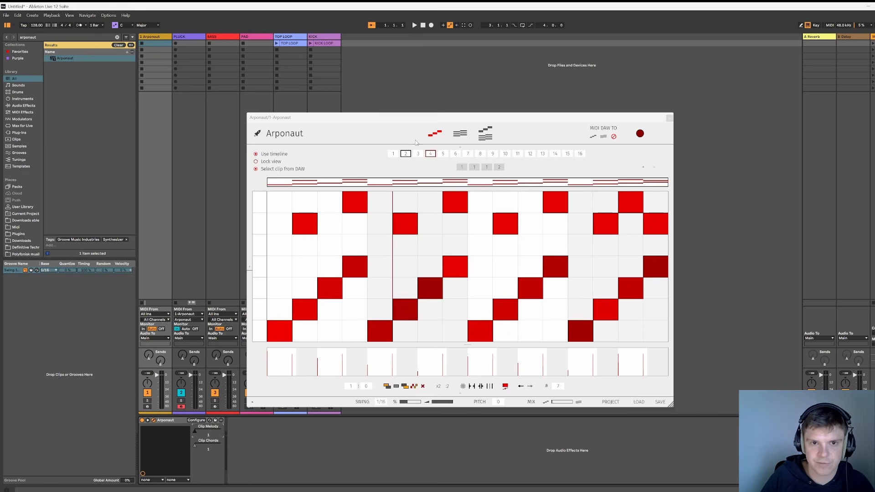
Copy all the notes of clip 2 into the empty clip 3
click(417, 156)
click(403, 155)
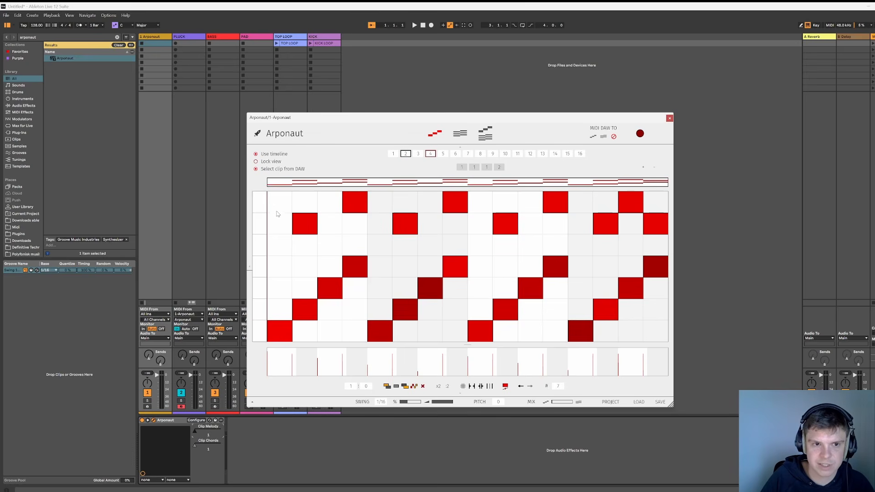
drag(277, 214, 656, 338)
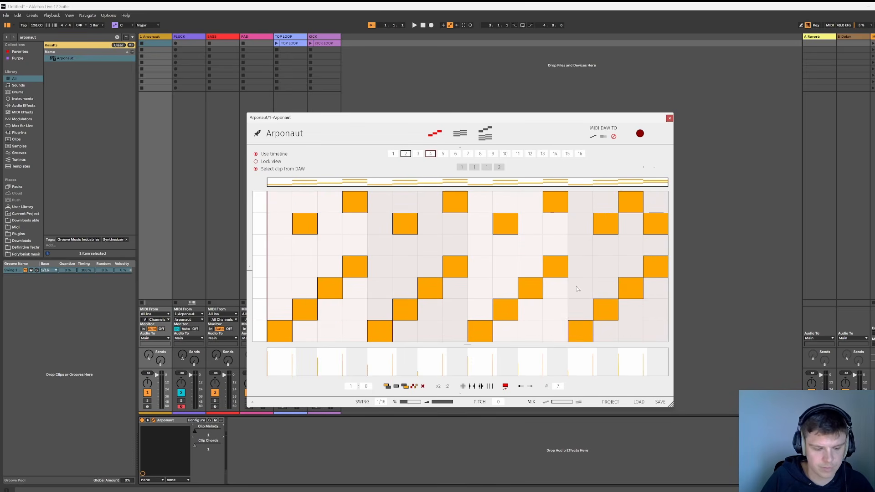
click(418, 155)
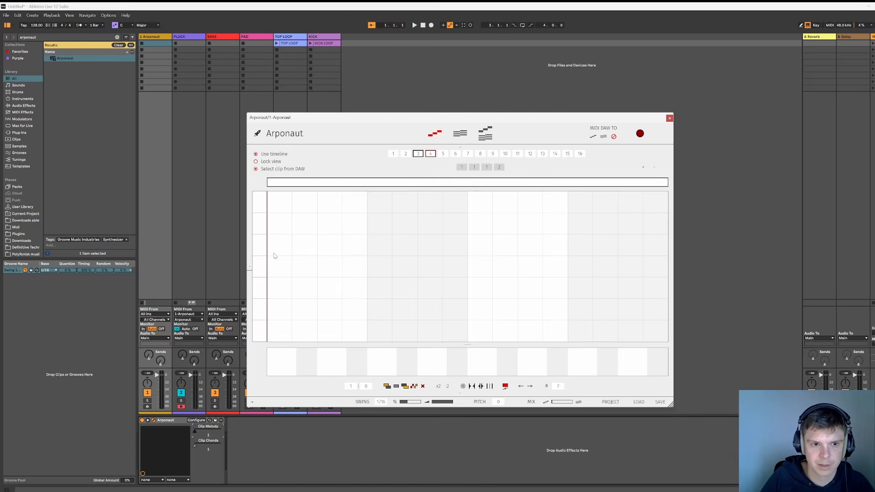
key(ctrl+v)
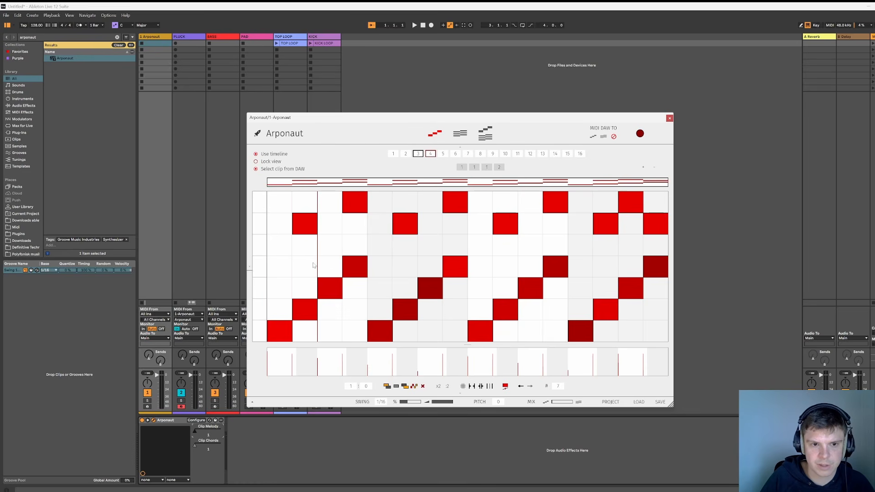
In clip 3, add third-row notes on steps 1 and 5 and delete the fourth-row note on step 4
click(280, 245)
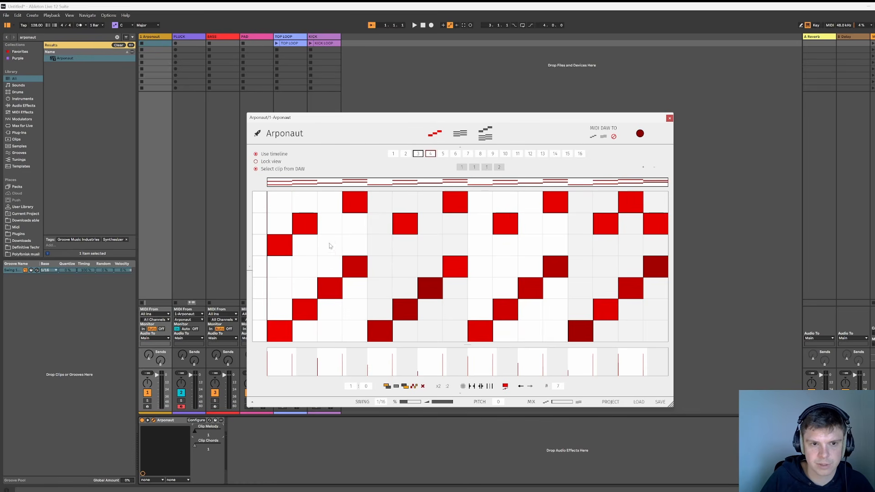
click(371, 246)
drag(294, 235, 358, 285)
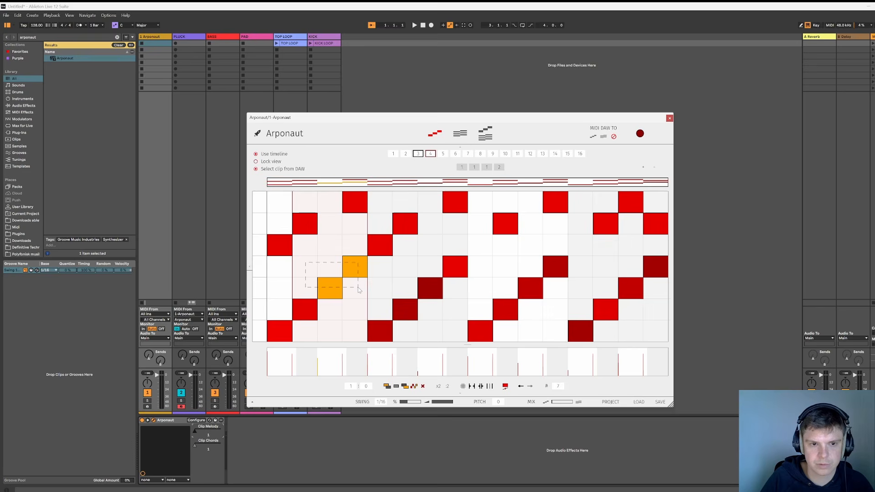
click(390, 296)
click(357, 287)
click(357, 267)
key(Delete)
Add a top-row note on step 1 and a fourth-row note on step 2 of clip 3
click(284, 209)
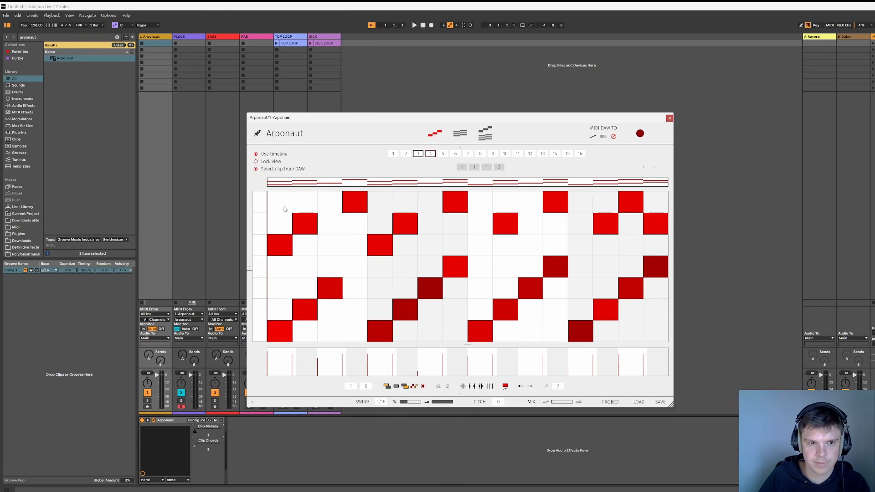
click(285, 210)
click(304, 267)
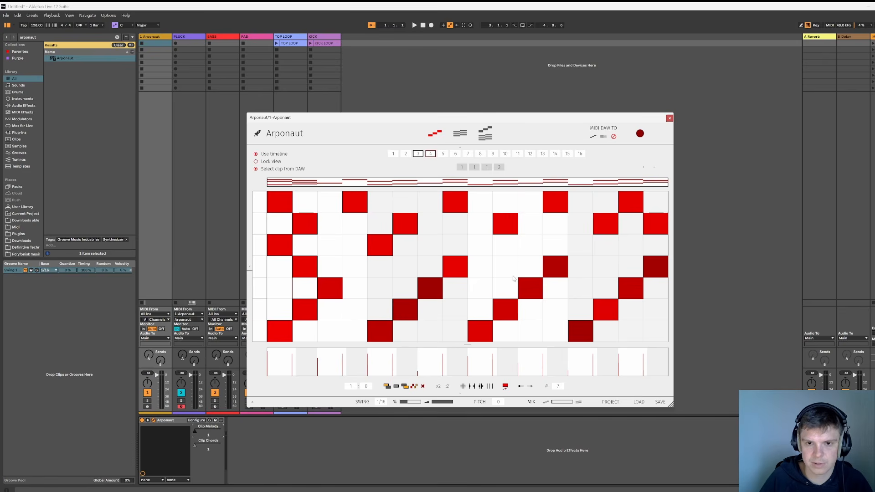
Add a note at step 9 in the third-lowest row of melody clip 3 and copy the clip's whole pattern into clip 4
click(479, 289)
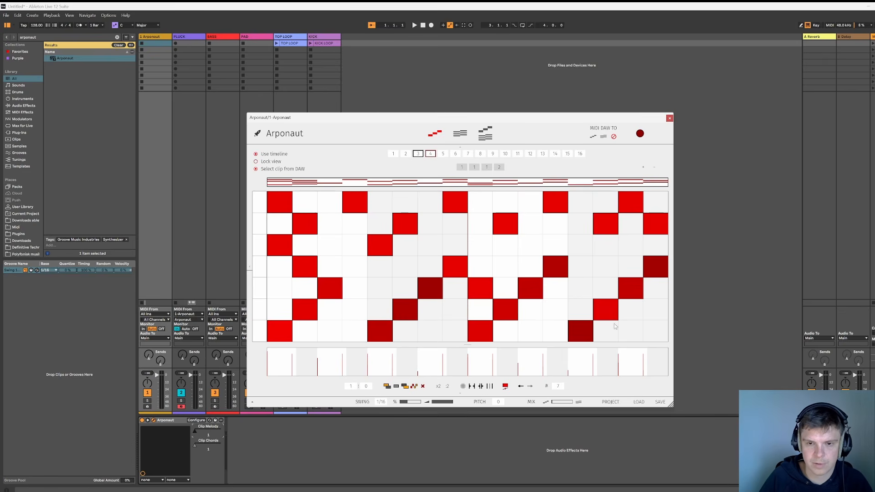
drag(655, 334, 286, 200)
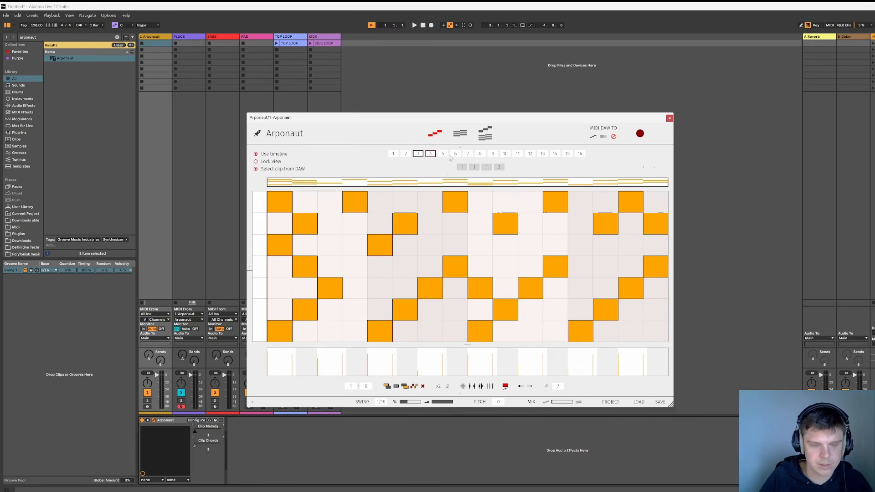
click(431, 154)
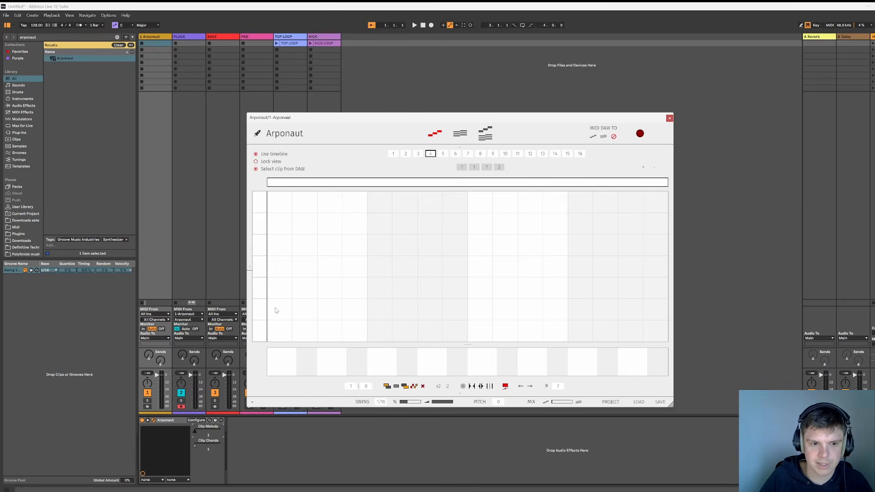
key(ctrl+v)
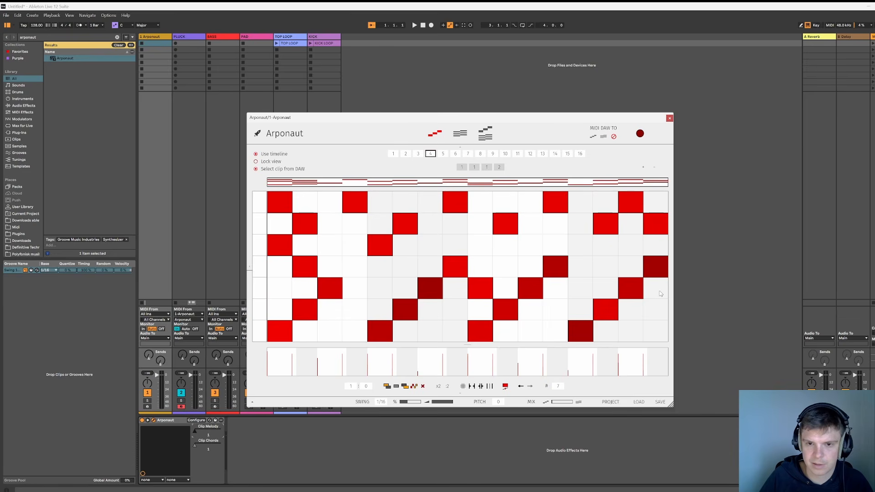
Delete all notes above the two lowest rows in melody clip 4
drag(659, 290, 227, 197)
key(Delete)
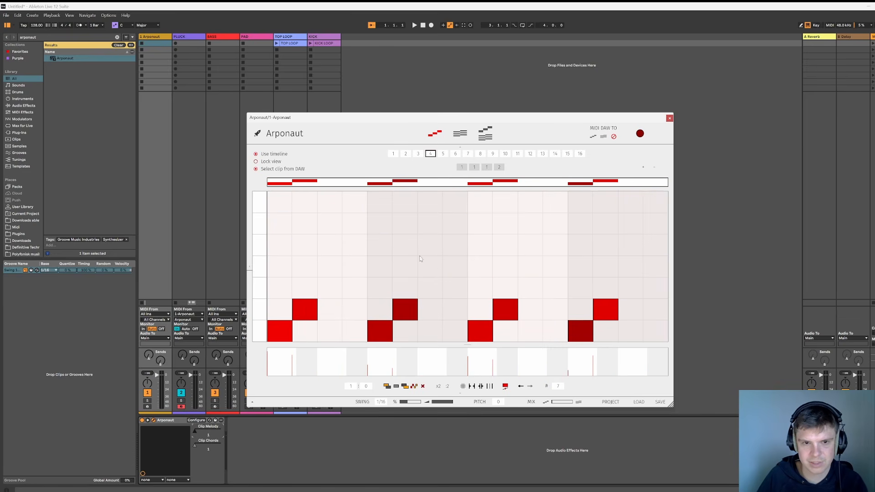
Audition the melody clips by changing the Clip Melody value during playback, and stop playback
click(414, 26)
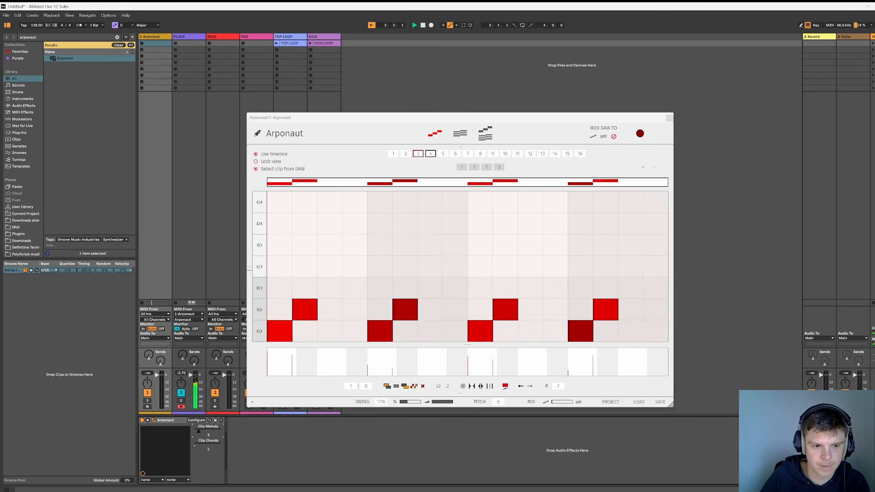
mouse_move(195, 435)
mouse_down()
mouse_move(195, 421)
mouse_move(202, 431)
mouse_move(194, 431)
mouse_up()
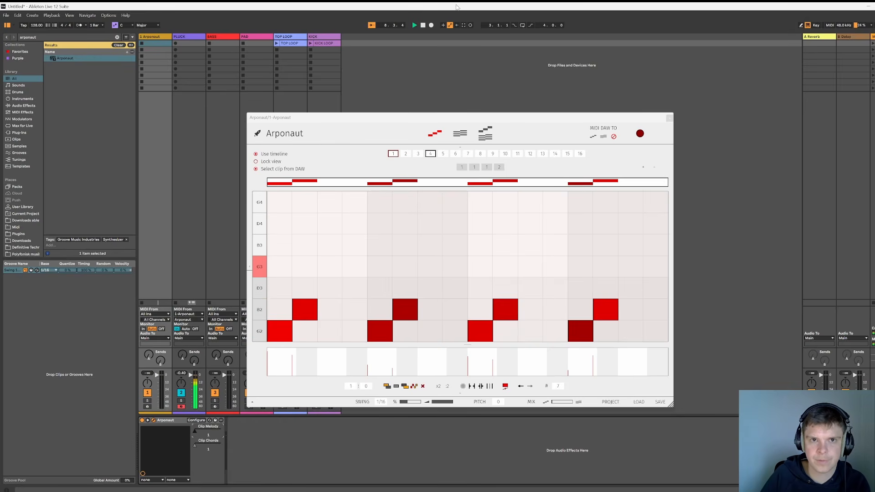
click(422, 27)
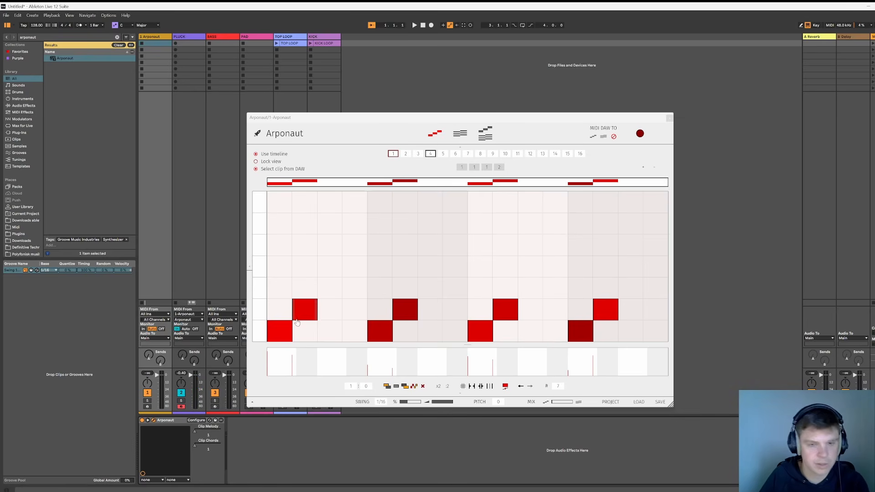
Open the Randomize options for melody clip 4 and cancel them
right_click(327, 251)
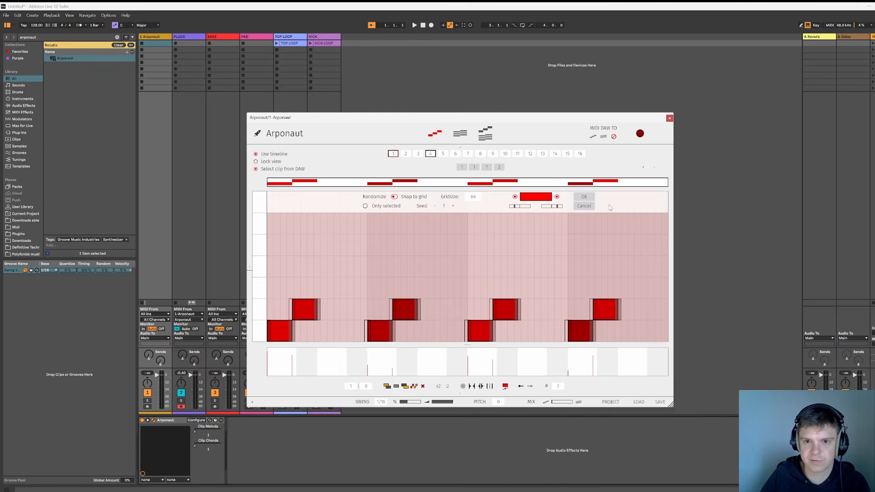
click(591, 207)
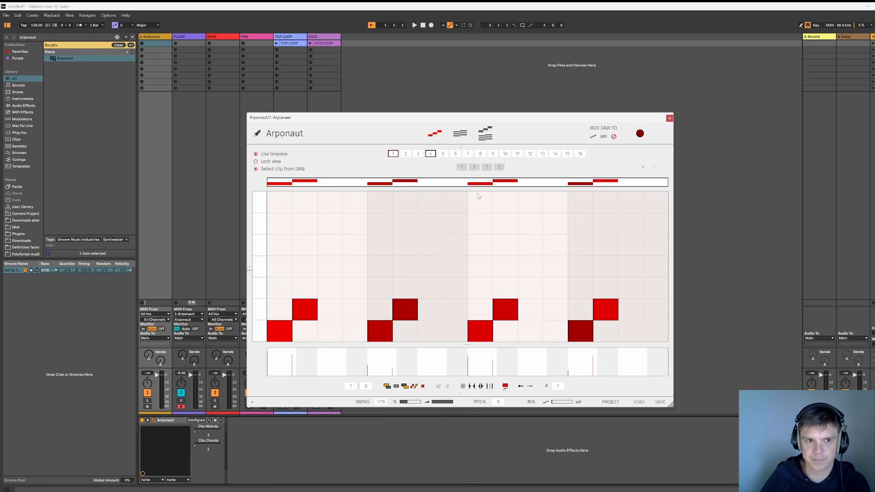
In melody clip 1, select the notes at steps 7 and 8, nudge them around and return them to their original place
click(418, 154)
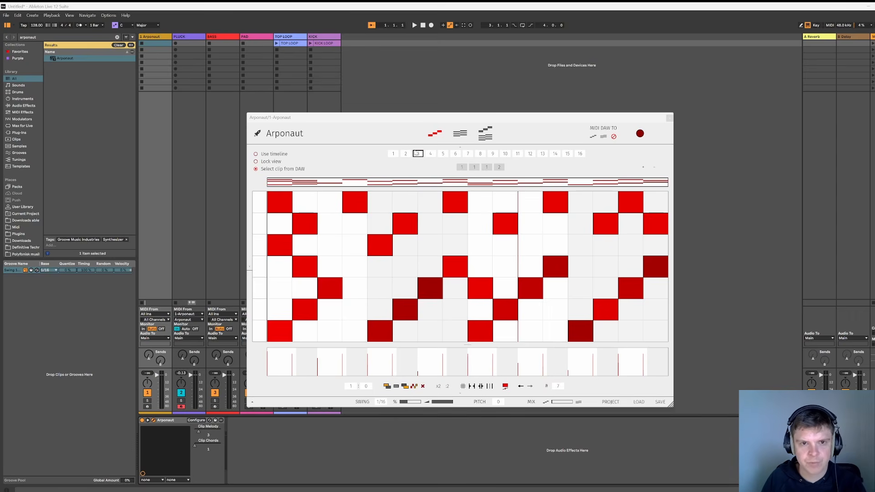
click(393, 154)
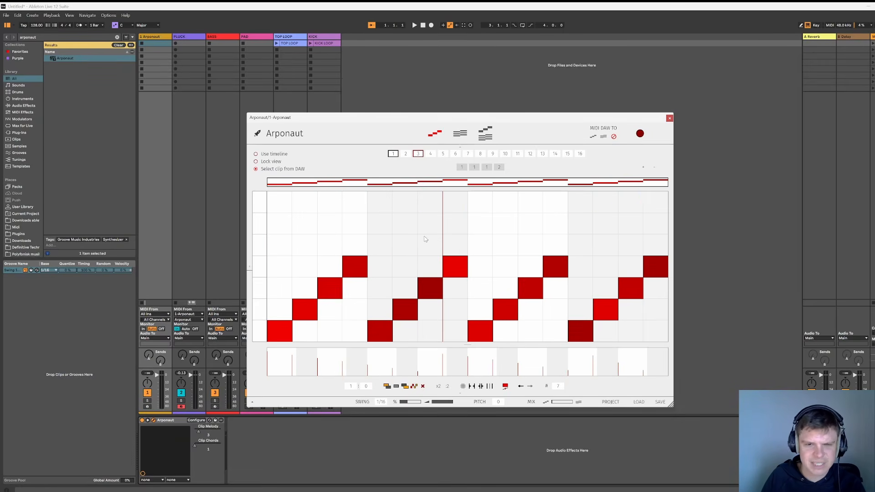
drag(424, 239, 464, 292)
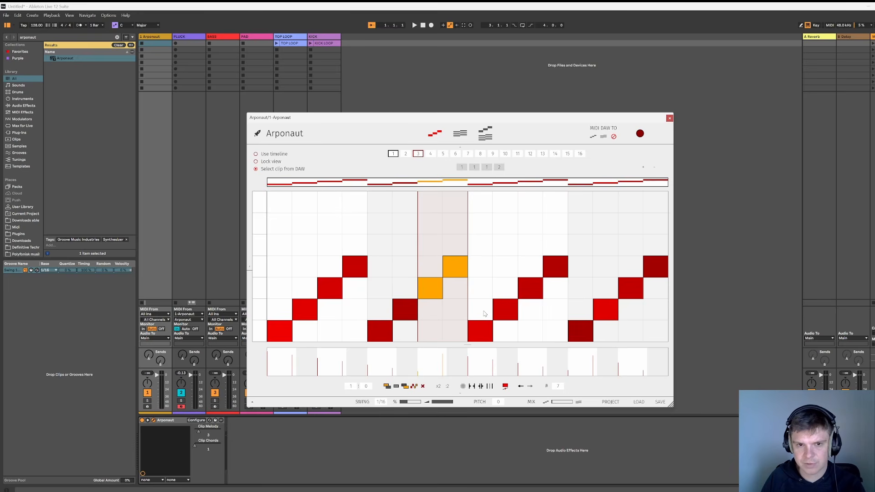
key(Up)
key(Right)
key(Down)
key(Left)
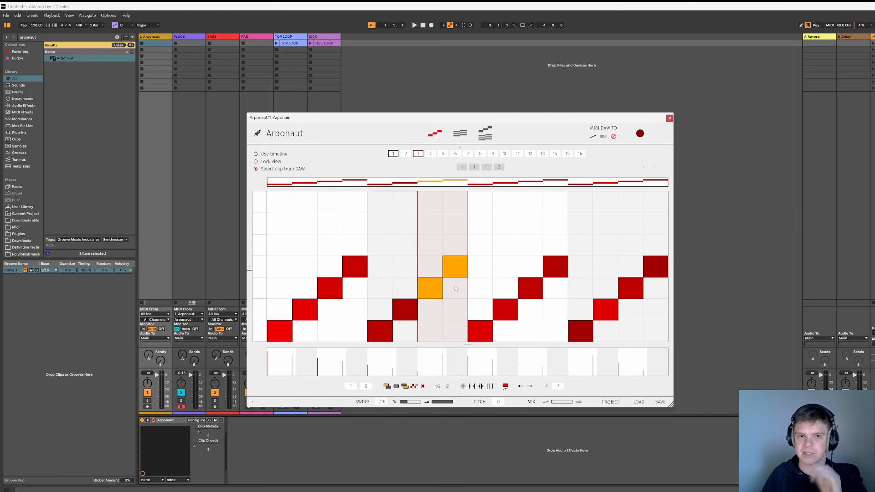
click(421, 247)
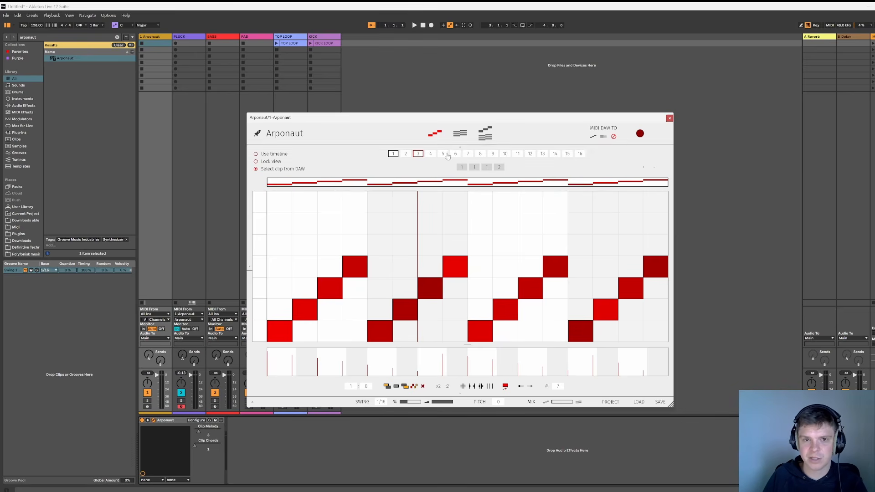
Hide the clip selector, editing toolbar and key column, restore them all, and try resizing the velocity lane
click(473, 147)
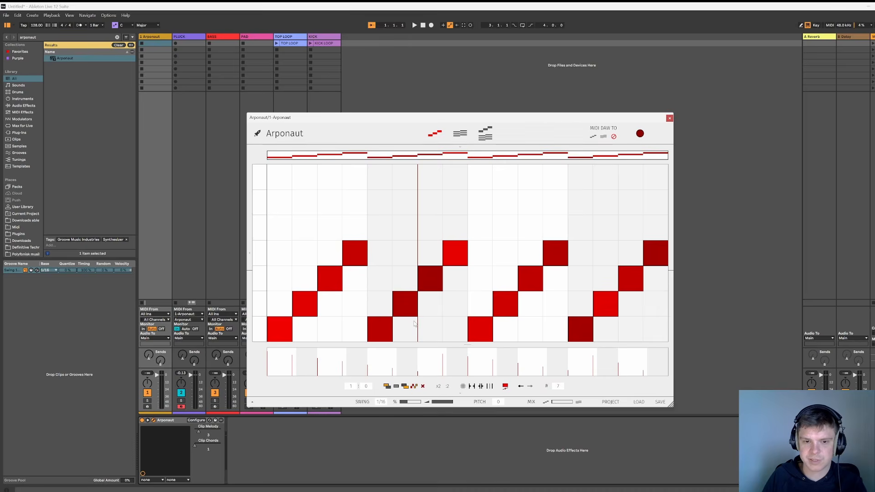
click(460, 393)
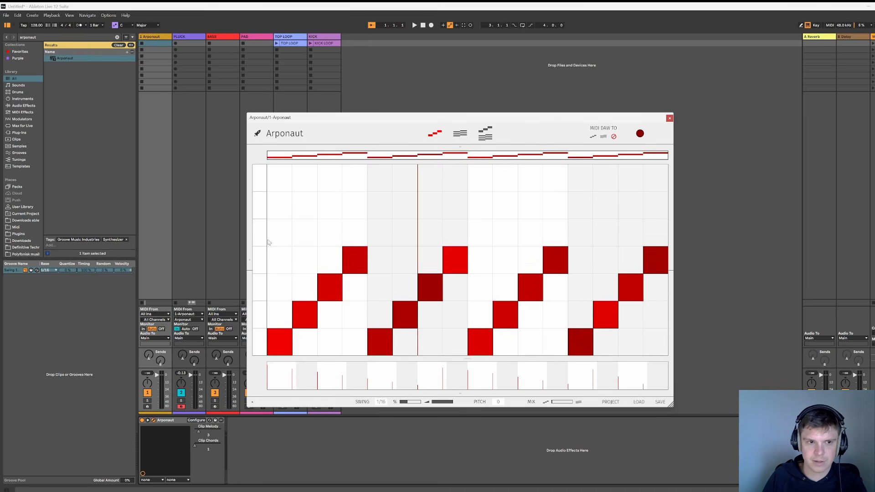
click(251, 241)
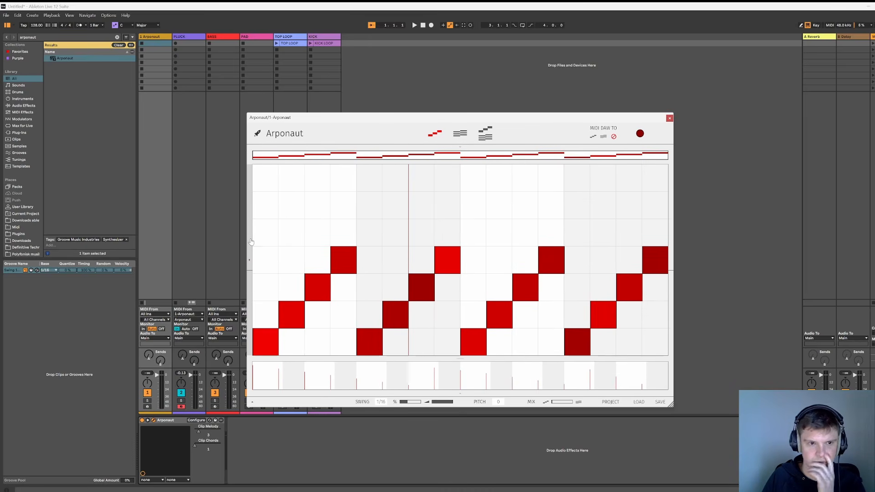
click(251, 242)
click(460, 394)
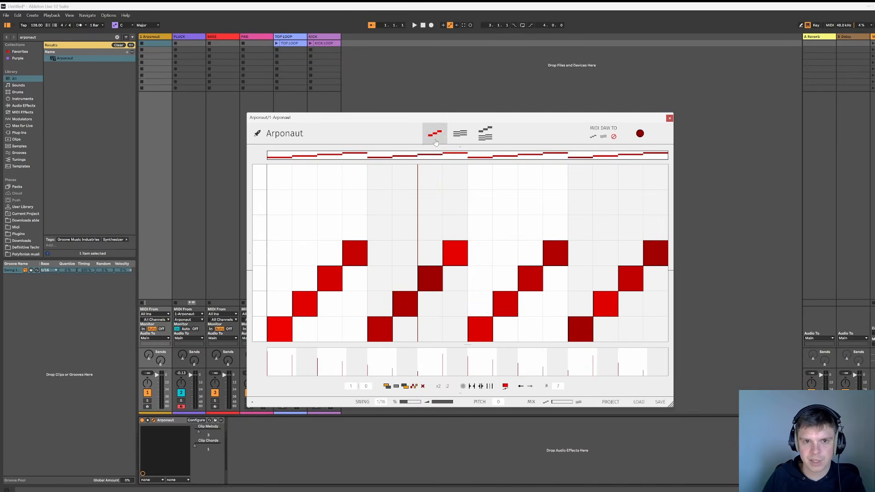
click(460, 147)
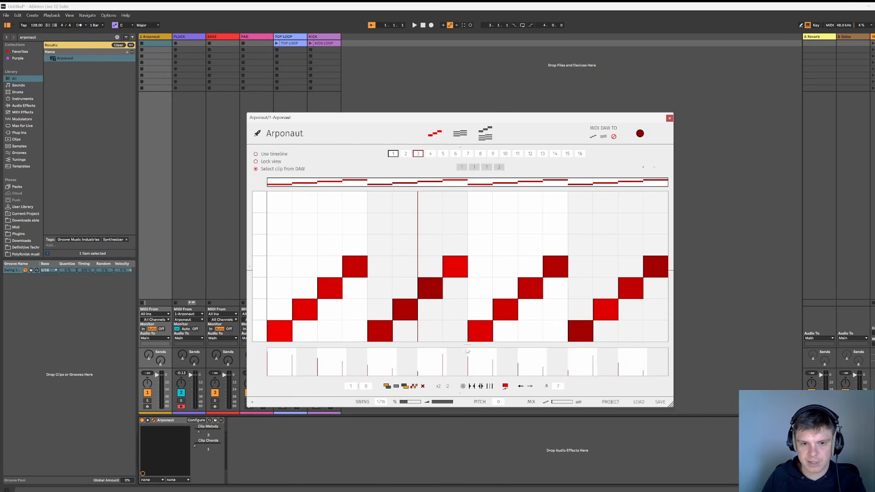
drag(468, 345, 483, 306)
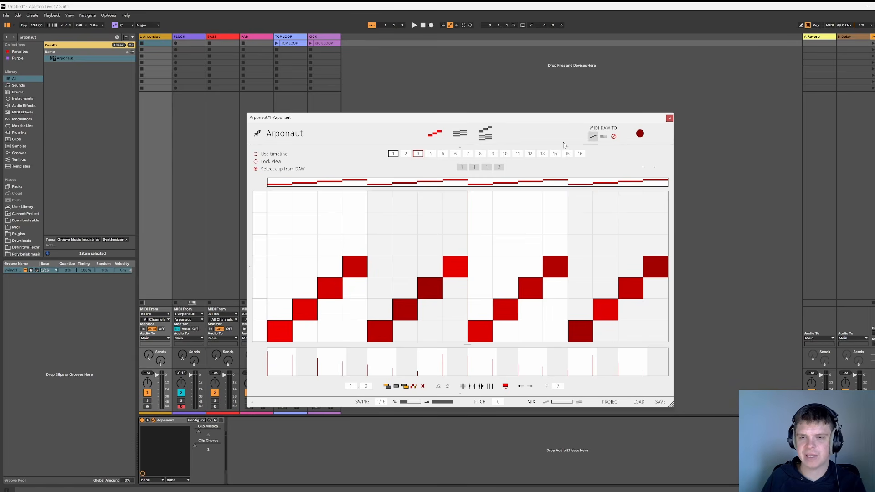
Show the melody and chord editors together, and hide the clip selector and editing toolbar of each
click(481, 138)
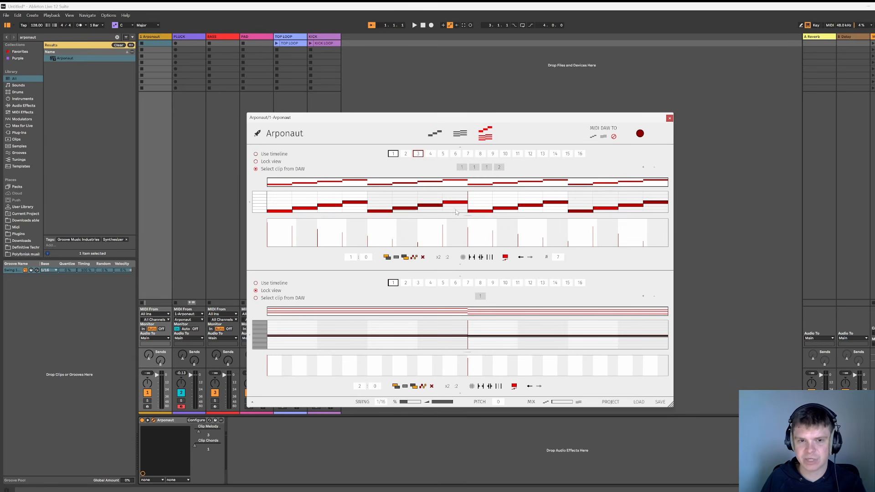
click(458, 147)
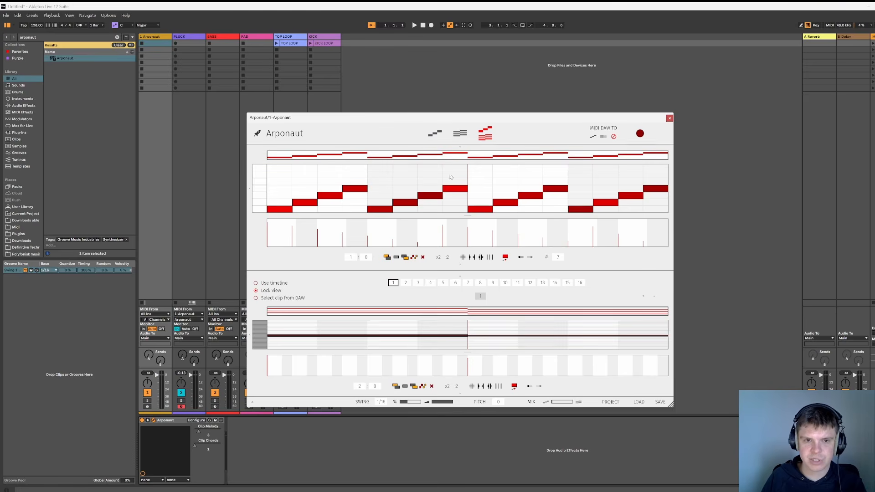
click(460, 266)
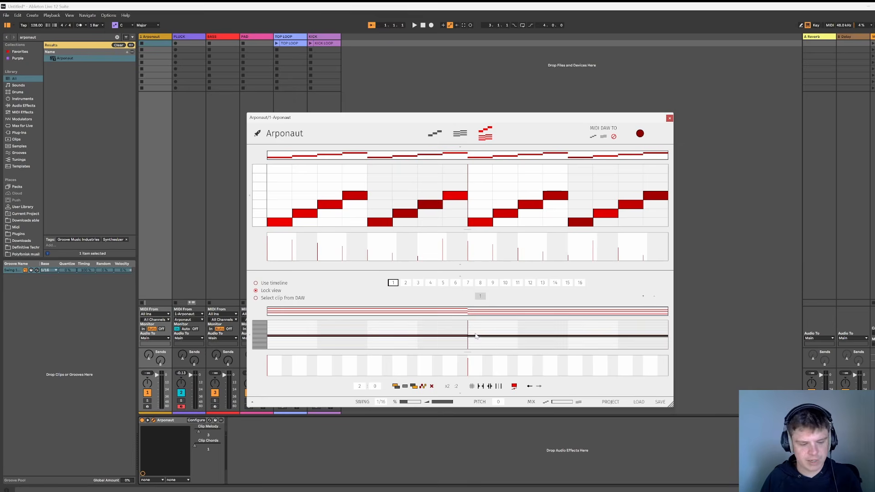
click(470, 278)
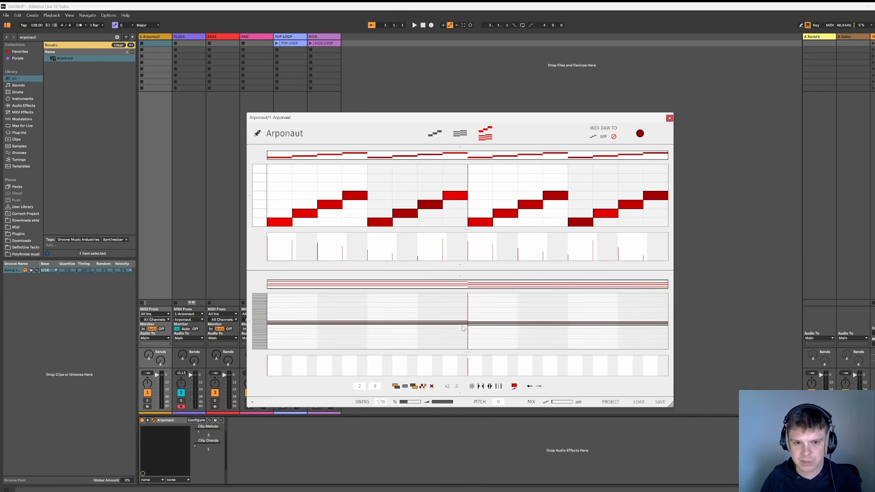
click(468, 394)
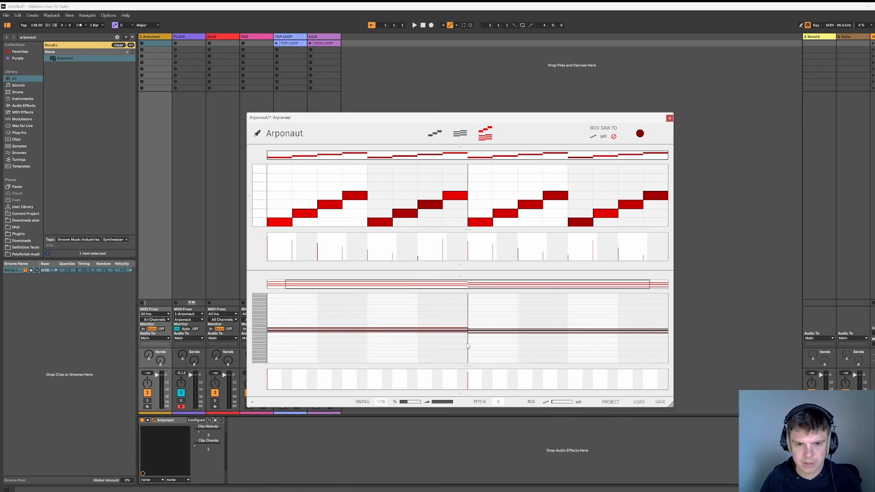
Zoom the chord editor in on the sustained chord notes and centre them in its grid
scroll(467, 347, up, 6)
scroll(467, 347, down, 7)
scroll(463, 347, up, 5)
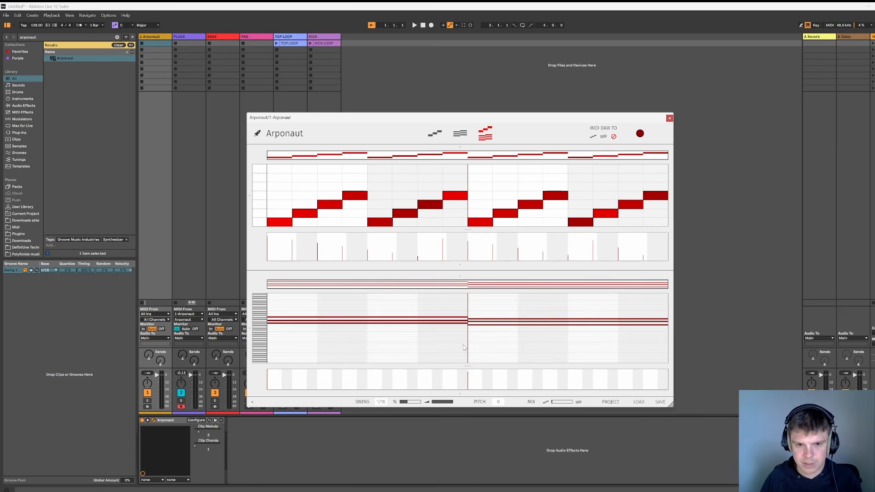
scroll(461, 325, up, 8)
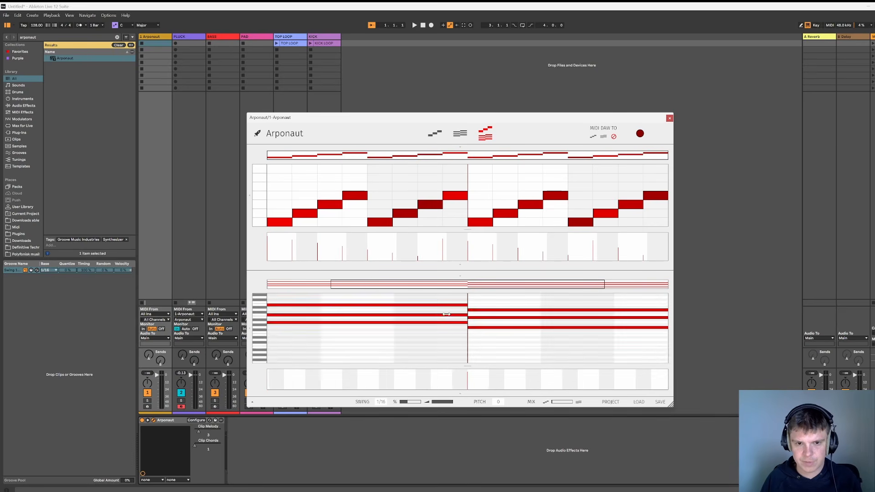
scroll(446, 315, up, 2)
scroll(446, 318, down, 4)
scroll(374, 359, up, 1)
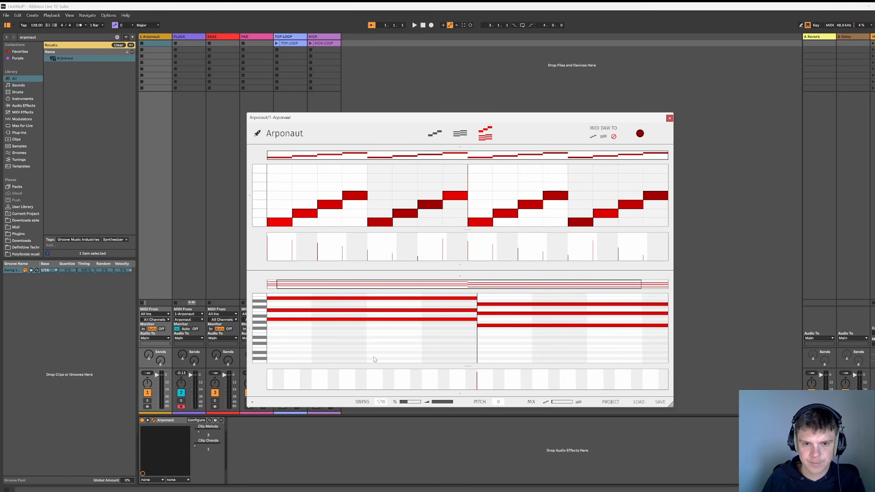
drag(412, 336, 402, 348)
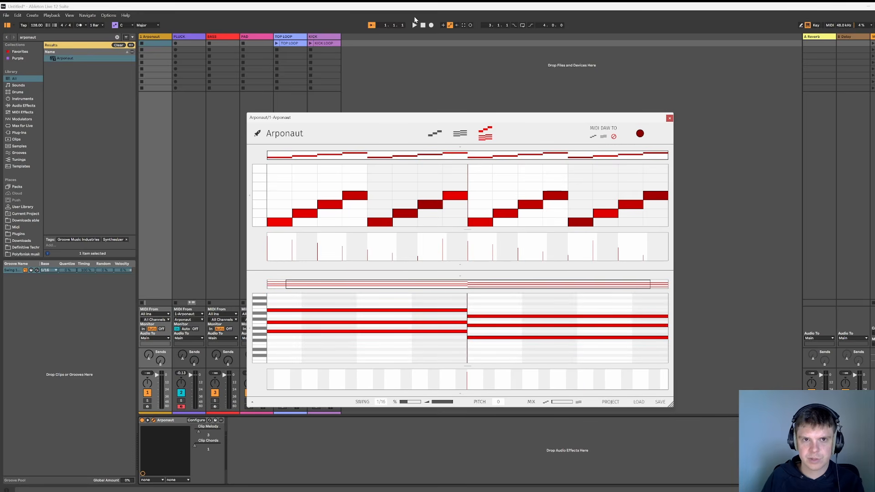
Turn on Lock view for the melody clips while the project plays, and stop playback
click(414, 25)
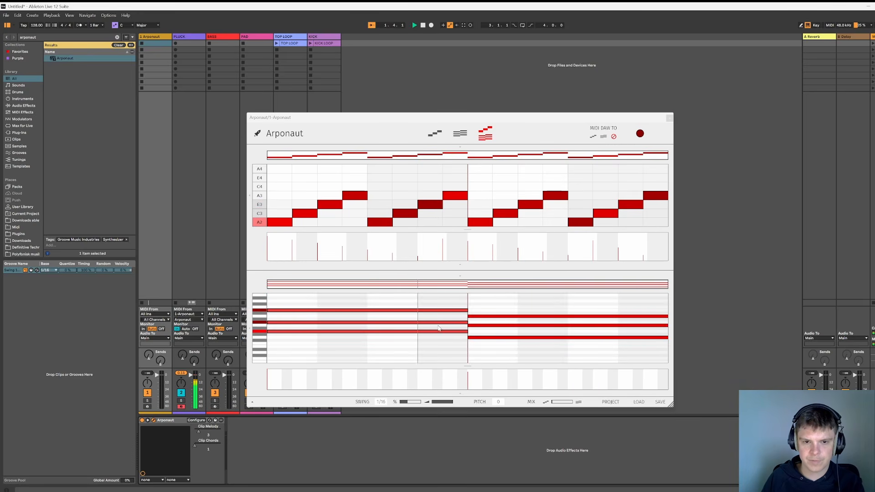
scroll(441, 298, down, 2)
click(447, 147)
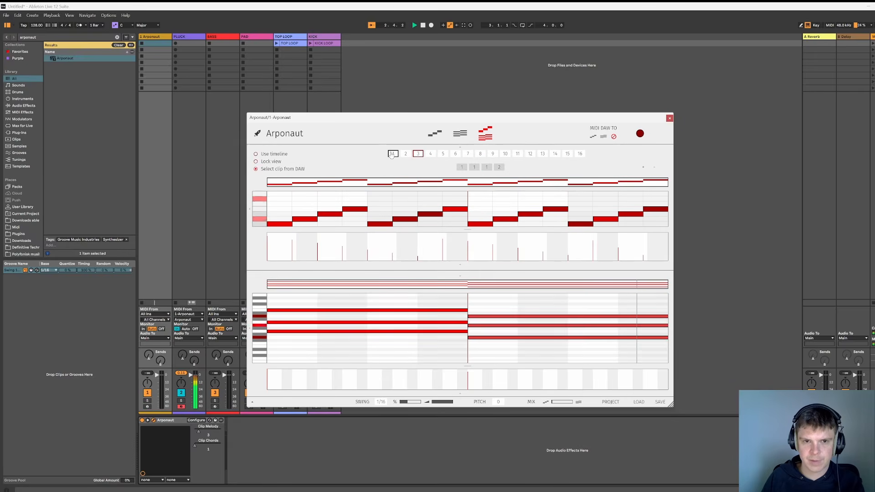
click(256, 161)
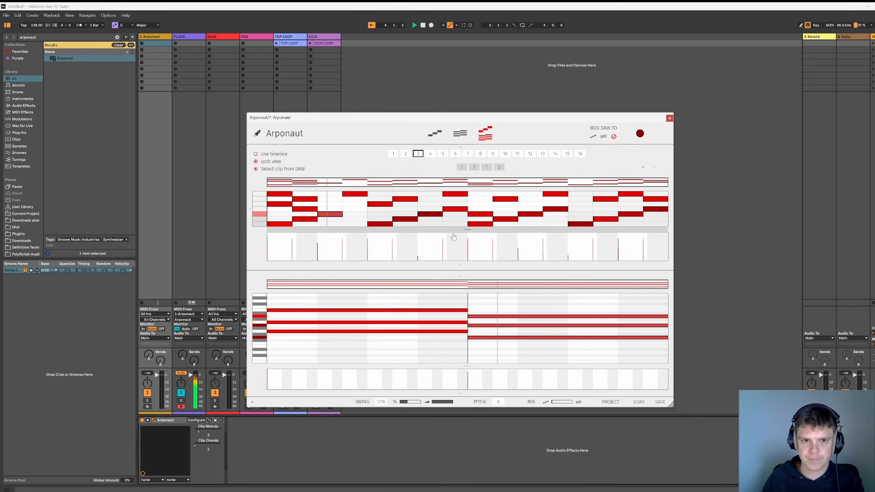
click(424, 25)
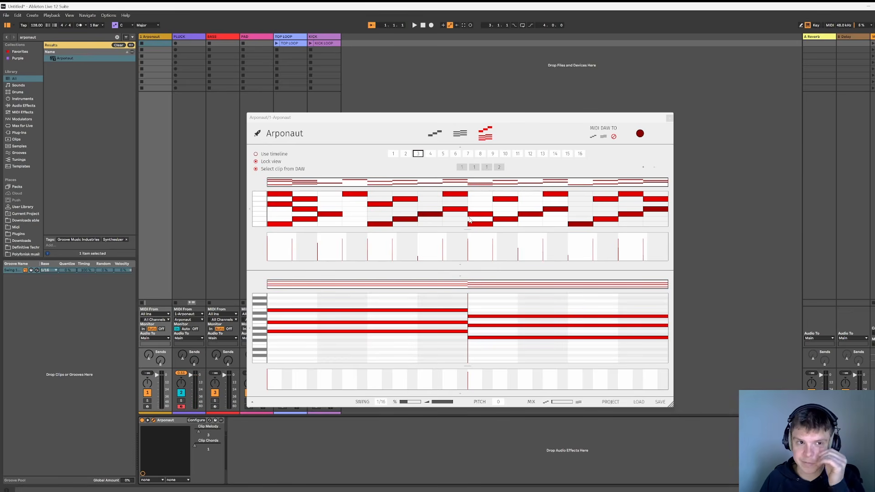
click(453, 146)
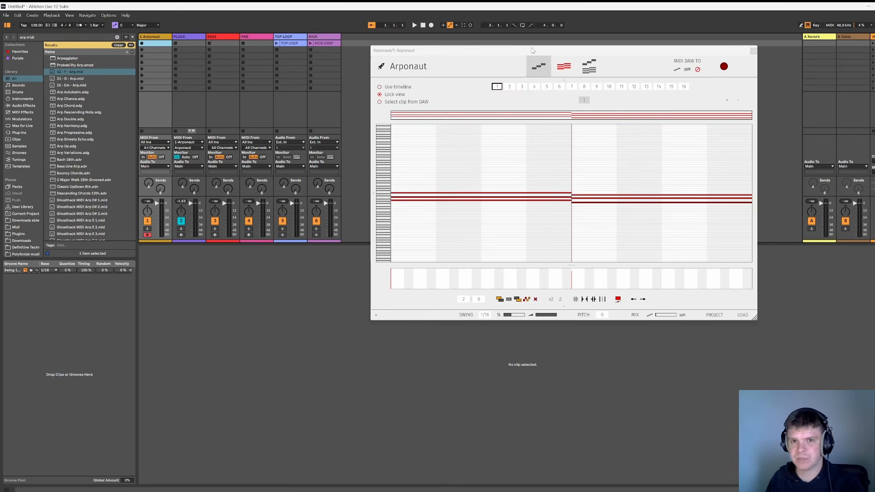
Direct the DAW MIDI to the chord editor and delete all sustained notes from its clip
click(539, 67)
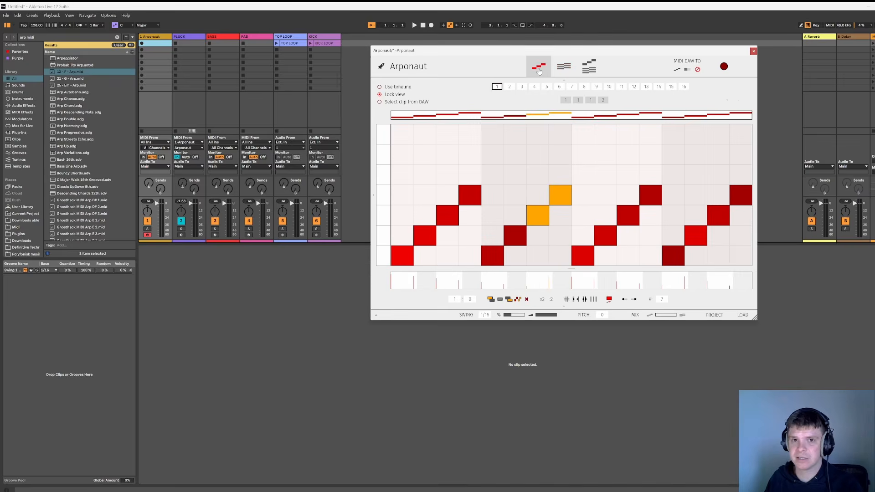
click(564, 66)
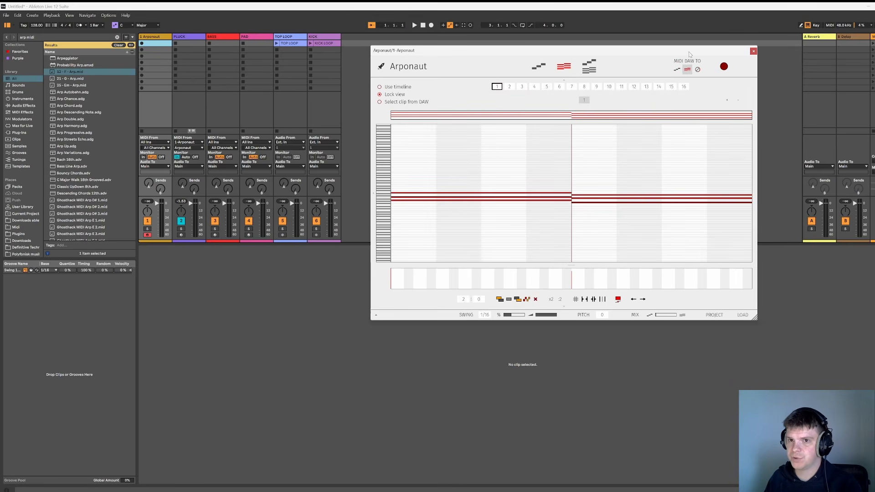
drag(534, 173, 612, 220)
key(Delete)
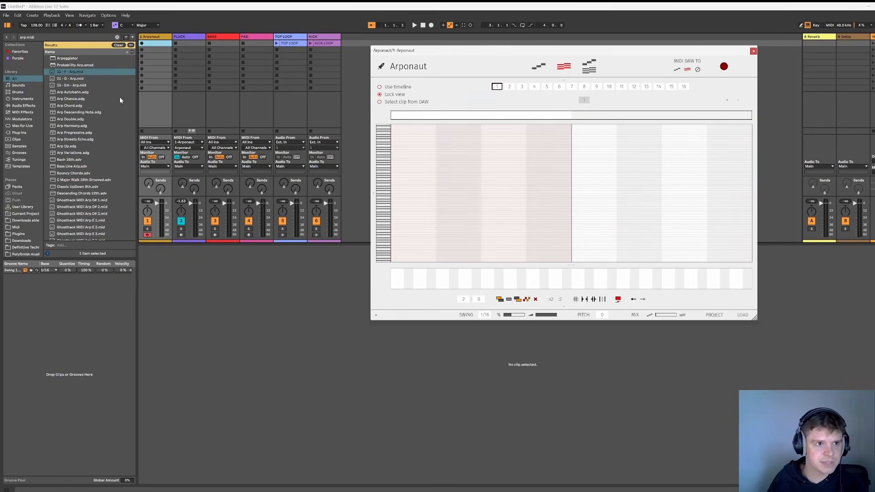
Search the browser for "chords mid" and place the first DMS CLUB CHORDS VOL 1 file in the 1-Arponaut track's first clip slot
click(116, 37)
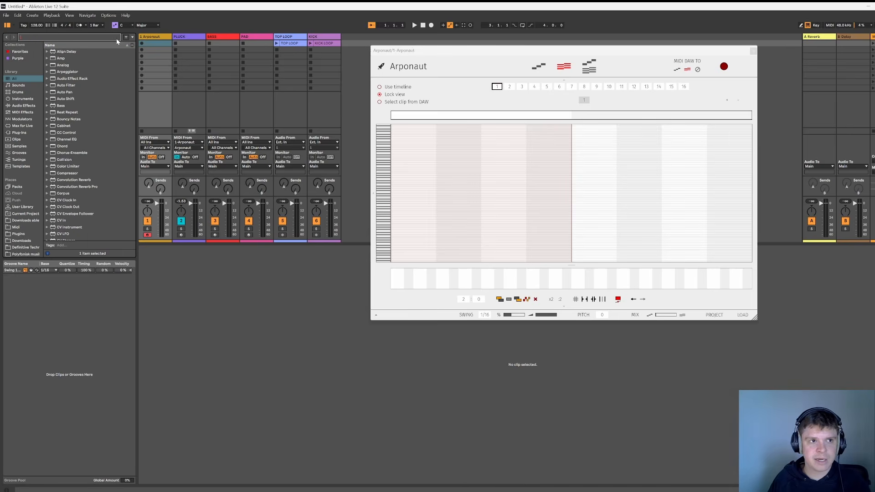
text(midi)
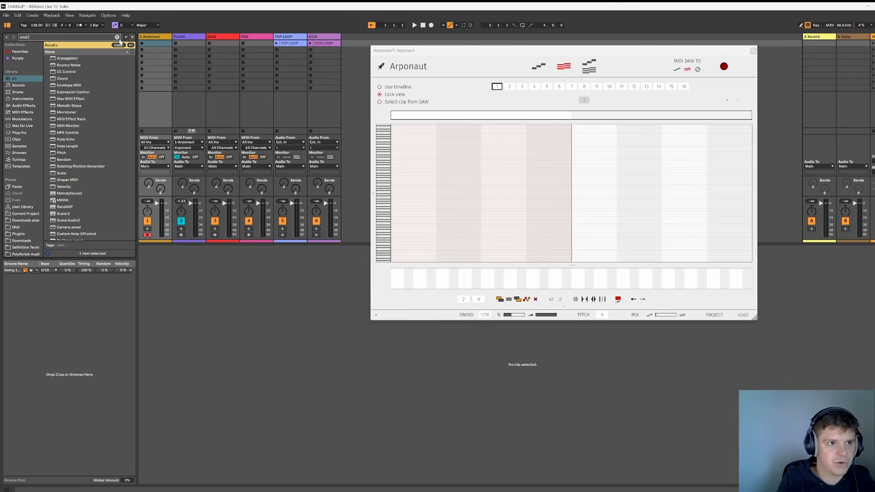
text( clip)
key(ctrl+a)
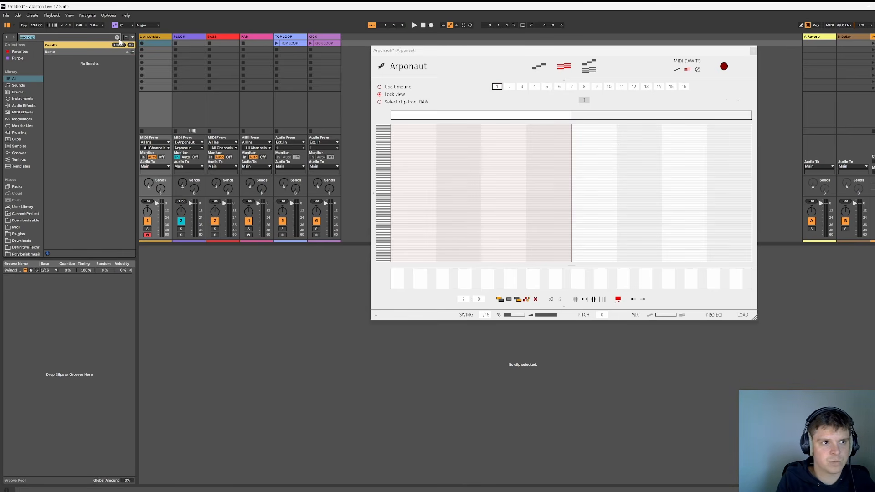
text(chords midi)
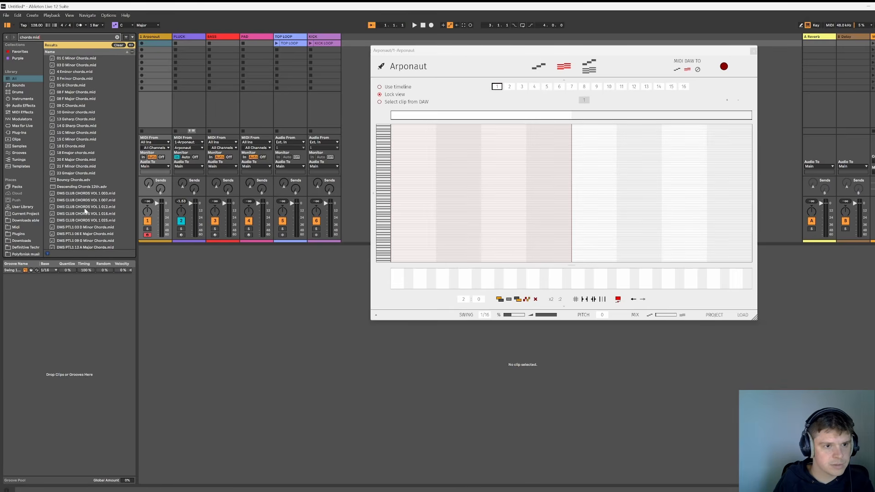
drag(85, 195, 152, 45)
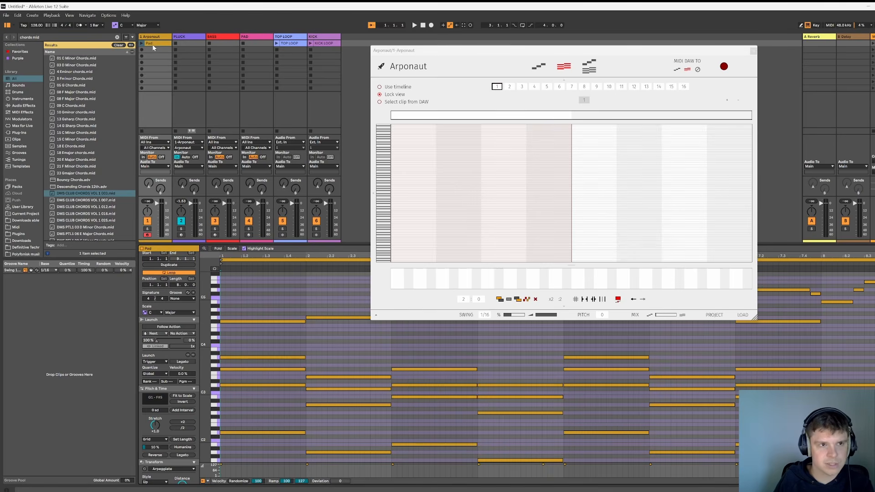
Launch and stop the Pad clip, move the Arponaut window off its notes, and select the upper notes of the first three chords
click(143, 44)
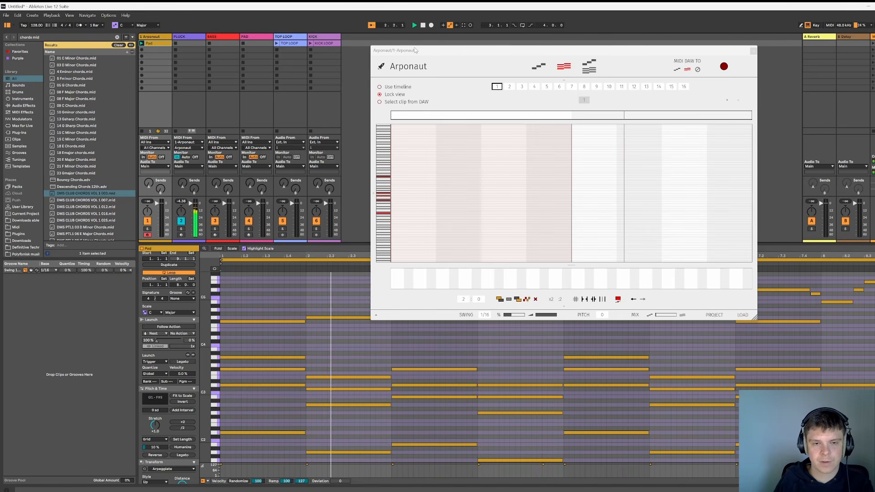
drag(463, 53, 499, 40)
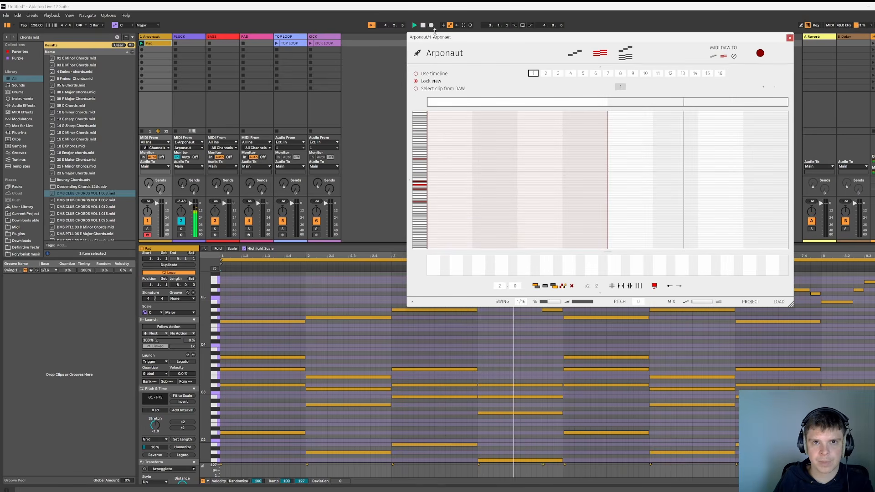
double_click(423, 25)
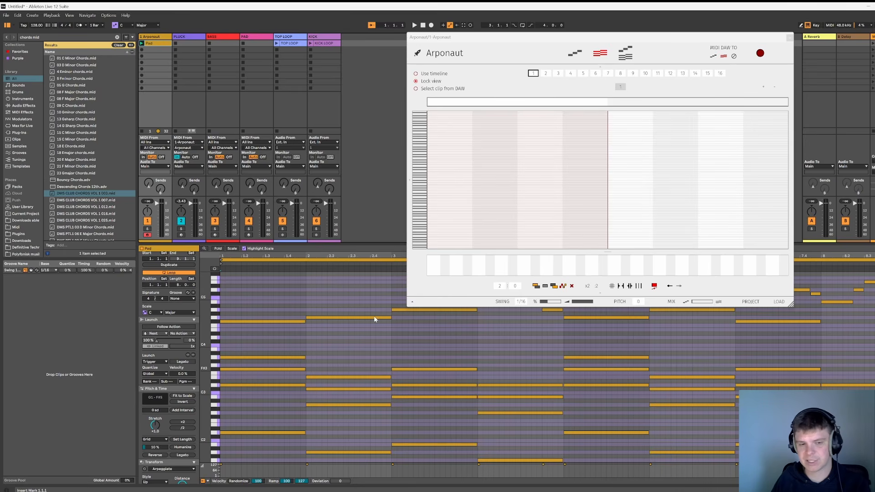
drag(269, 283, 428, 425)
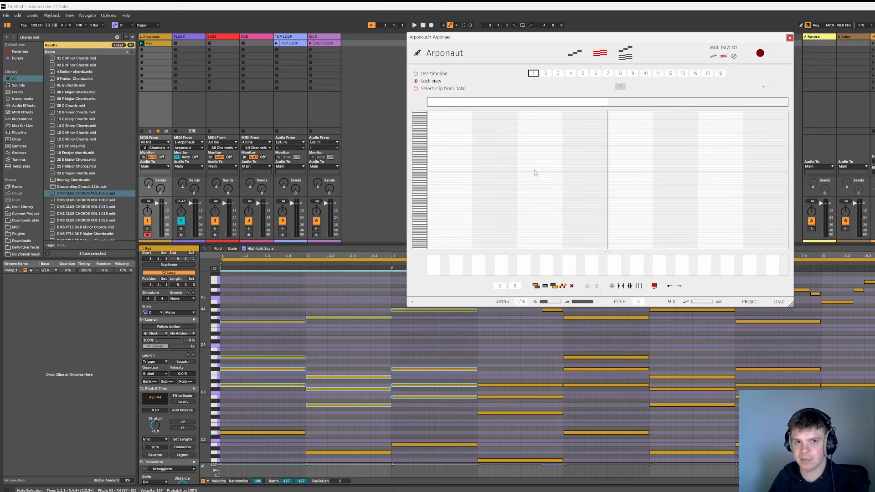
Show the melody editor and briefly play the project to hear the arpeggio driven by the Pad clip
click(575, 54)
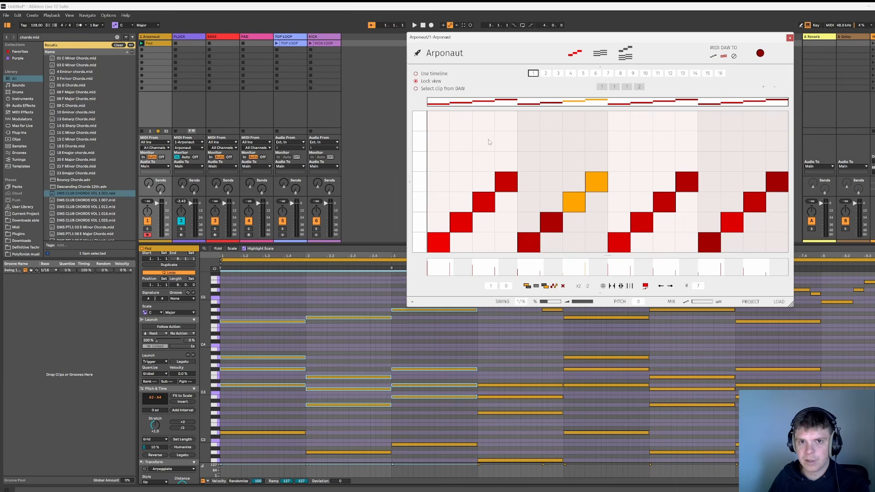
click(415, 25)
click(423, 26)
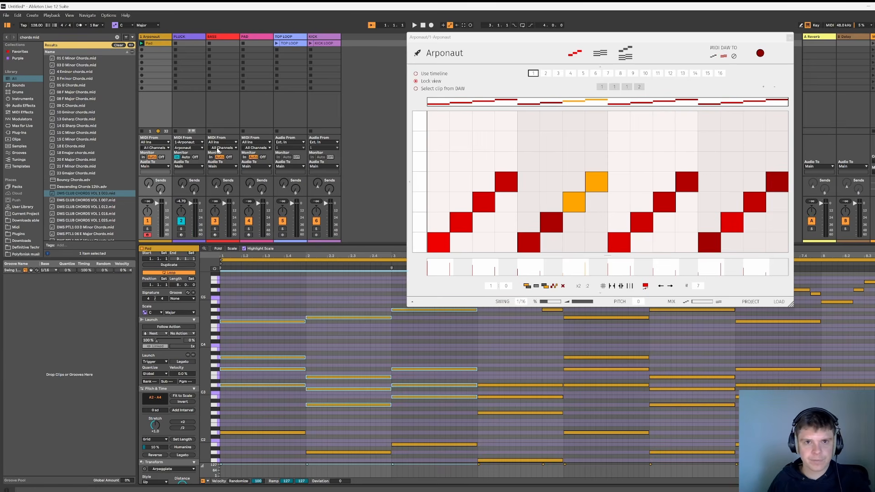
Duplicate the 1-Arponaut track and delete the copied Pad clip from the duplicate
key(ctrl+d)
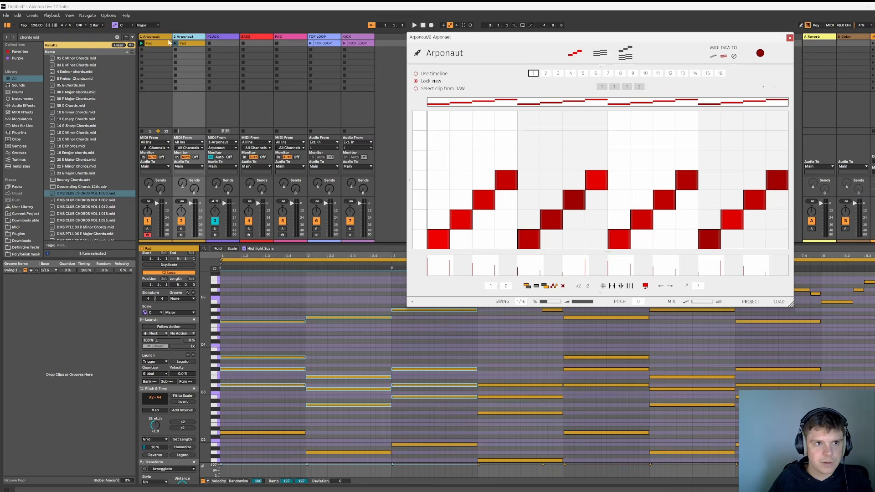
click(188, 38)
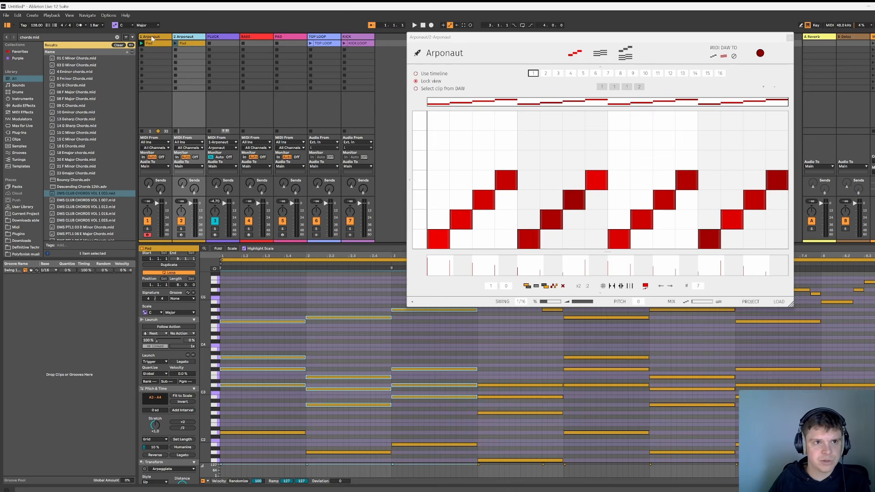
click(188, 46)
key(Delete)
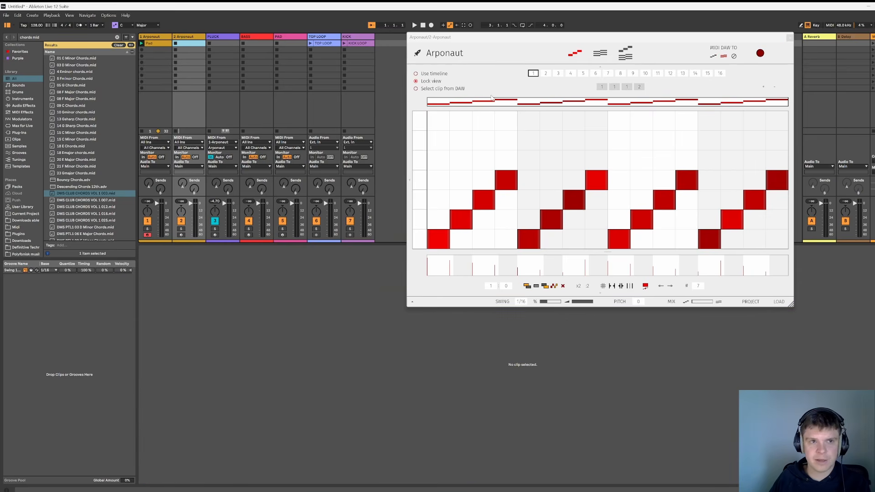
Set the 2-Arponaut track to receive MIDI from 1-Arponaut with its monitoring set to In
click(157, 43)
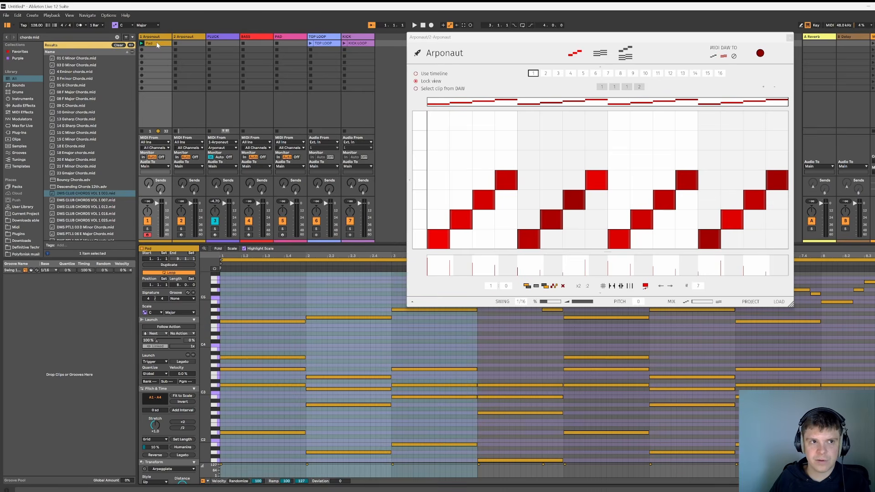
click(147, 43)
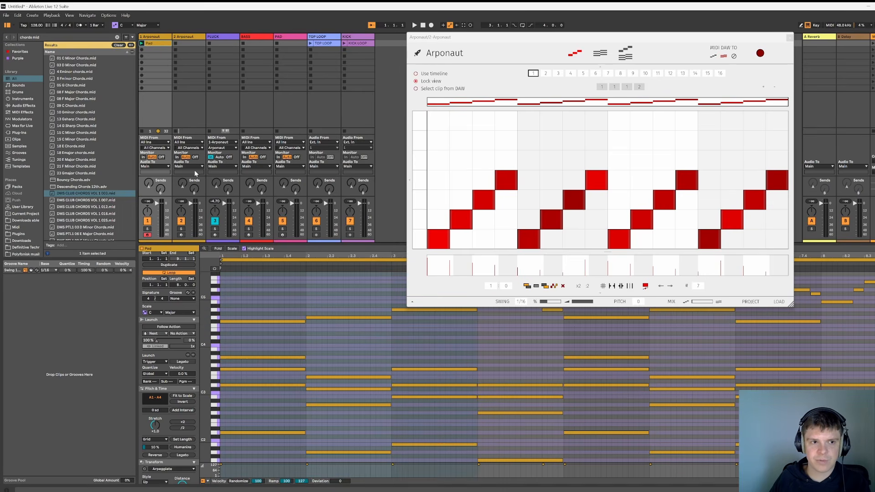
click(182, 142)
click(180, 163)
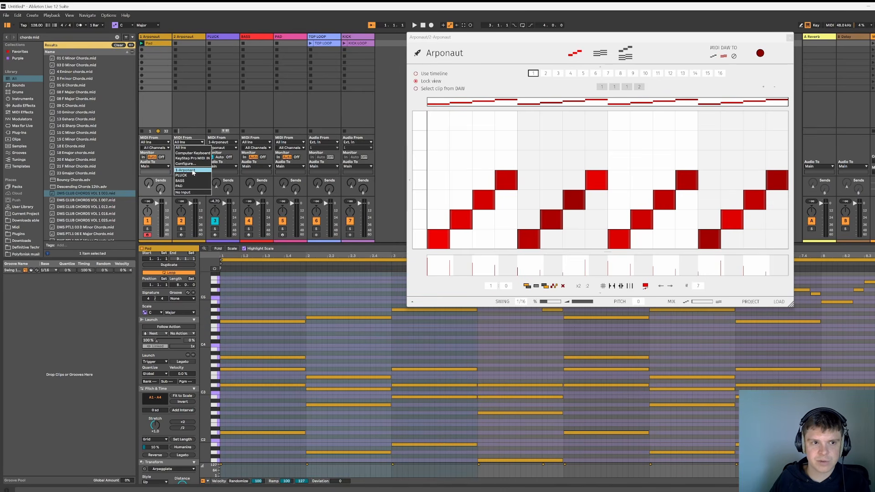
click(177, 157)
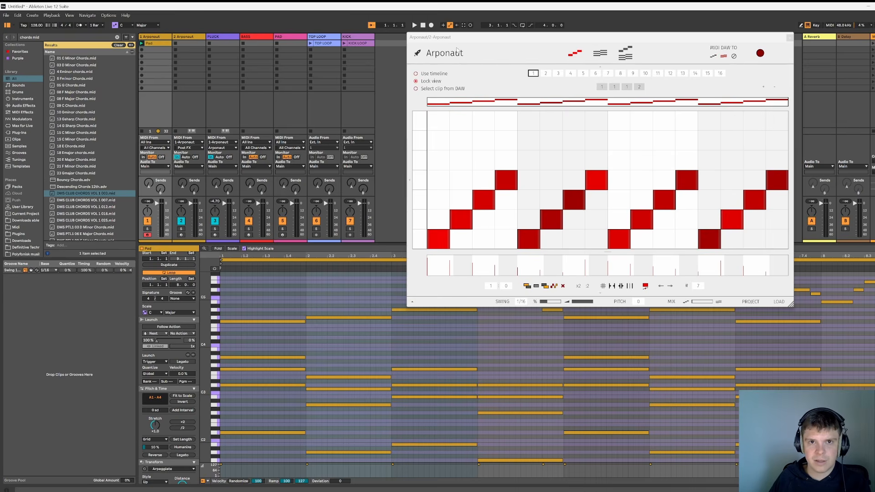
Separate the two Arponaut windows and delete the second one's upper melody notes, keeping the bottom row and the last high note
drag(492, 39, 410, 78)
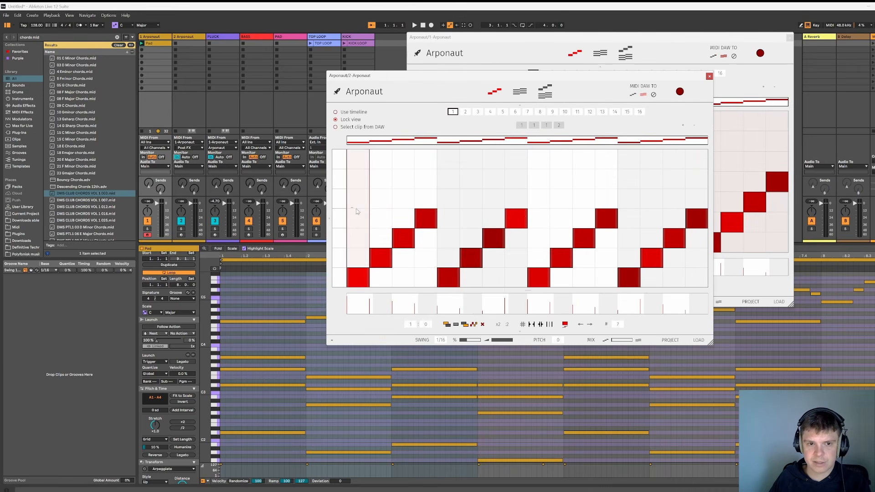
drag(353, 209, 684, 262)
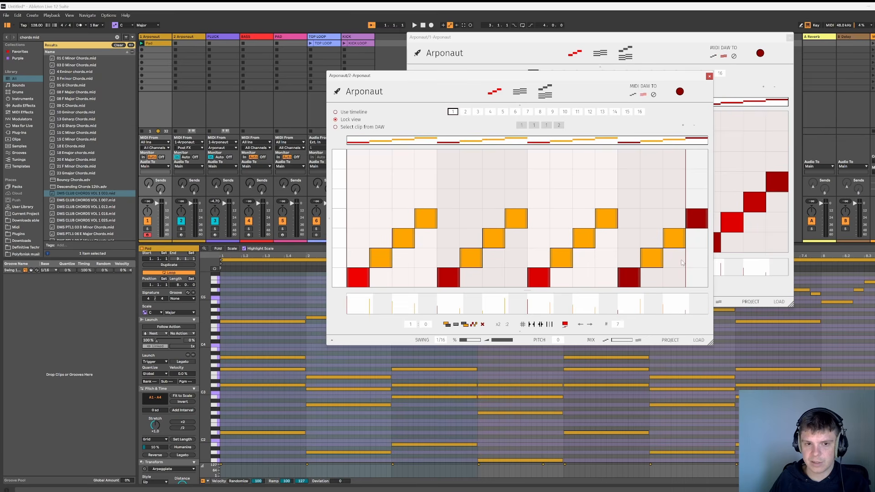
key(Delete)
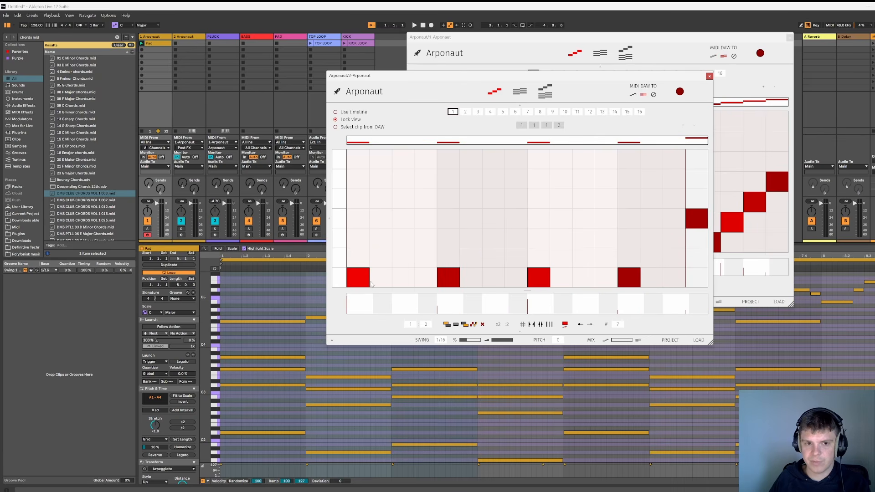
Lengthen the first, third and fourth bottom-row notes to about three steps each, and add a third-row note on step seven
drag(371, 283, 472, 282)
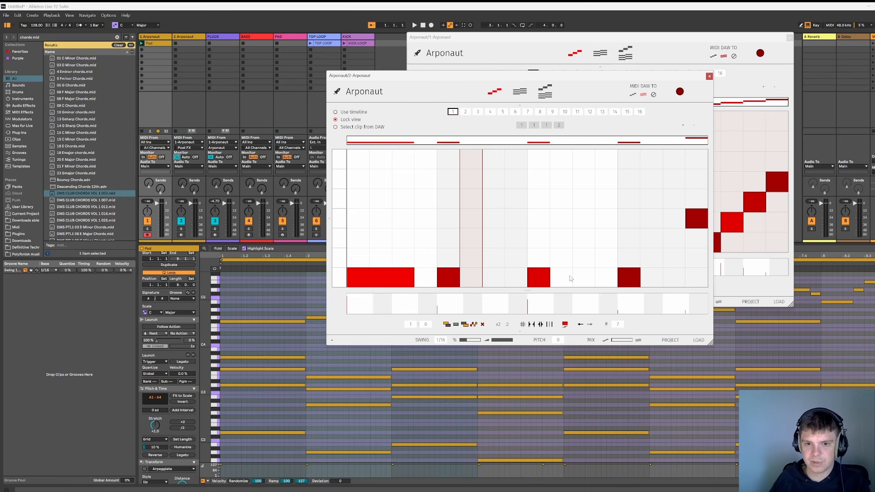
drag(549, 279, 681, 278)
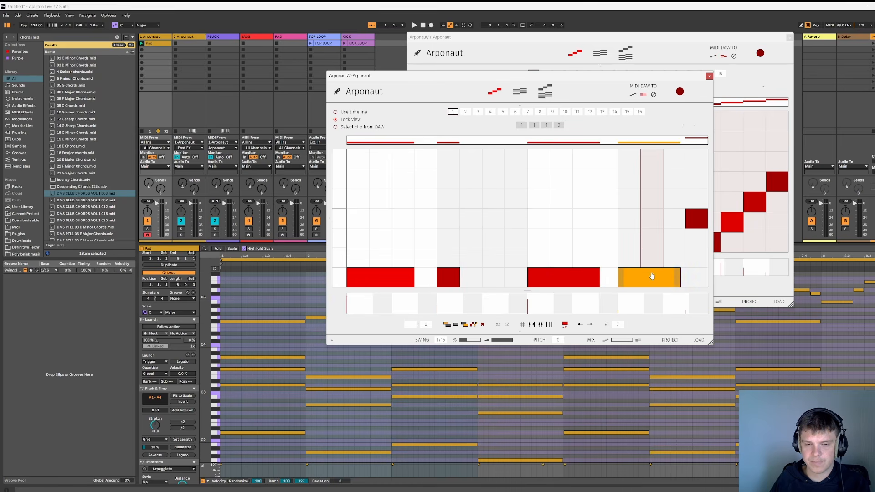
click(498, 240)
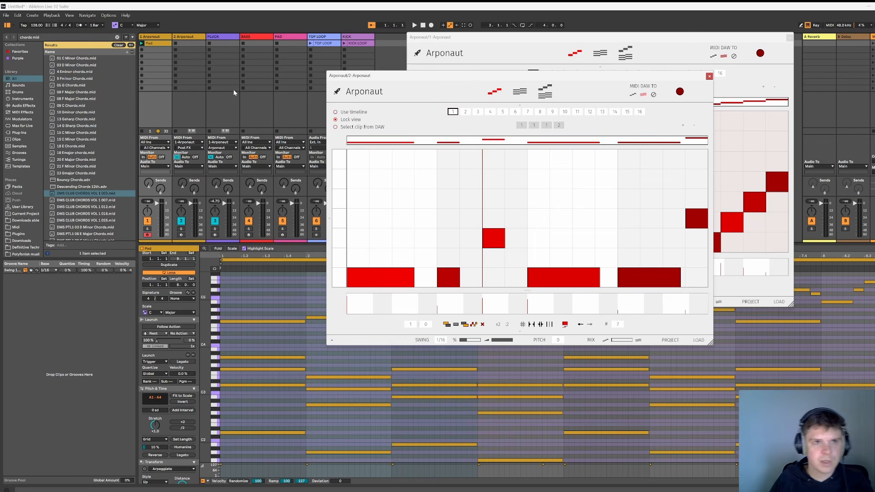
Set the BASS track to receive MIDI from 2-Arponaut's Arponaut output, with its monitoring set to In
click(256, 142)
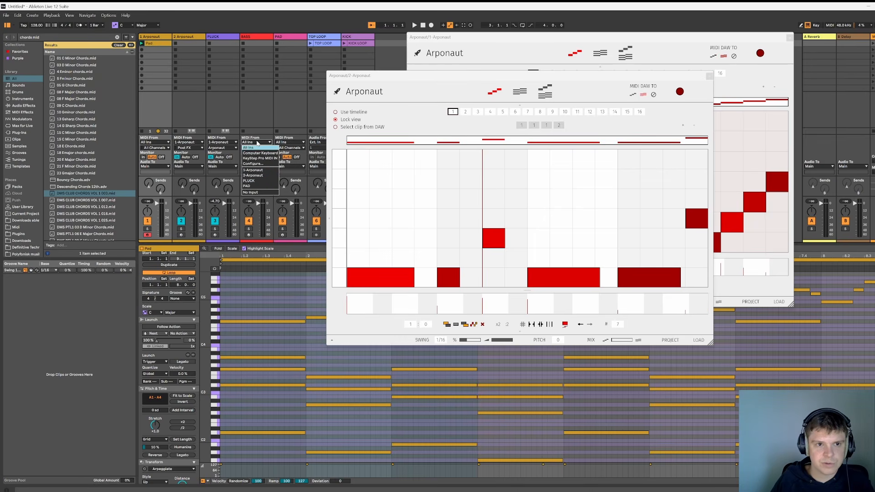
click(261, 179)
click(253, 148)
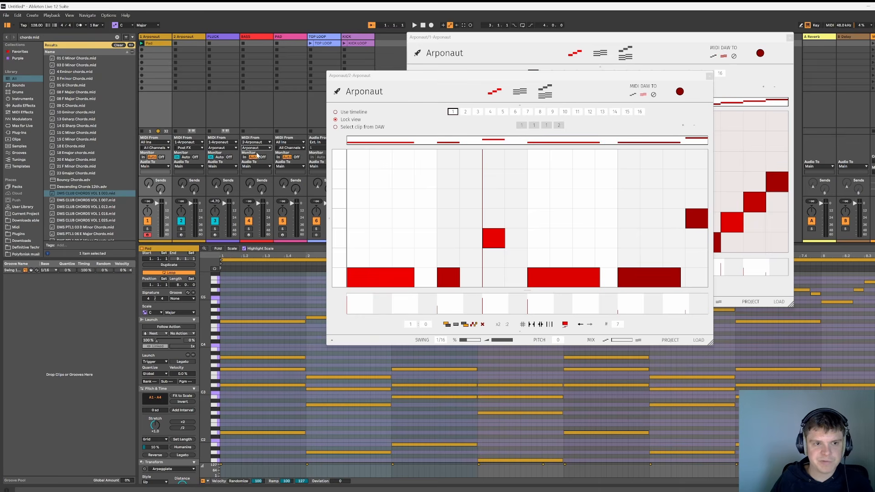
key(space)
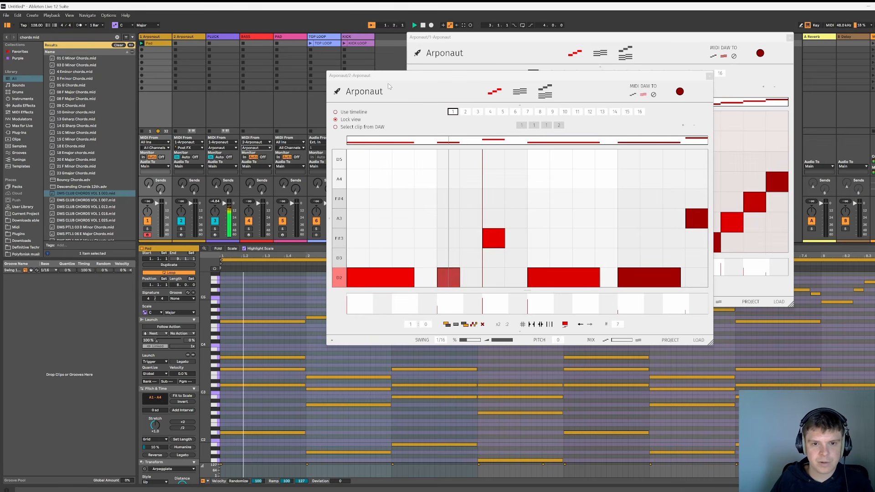
click(245, 156)
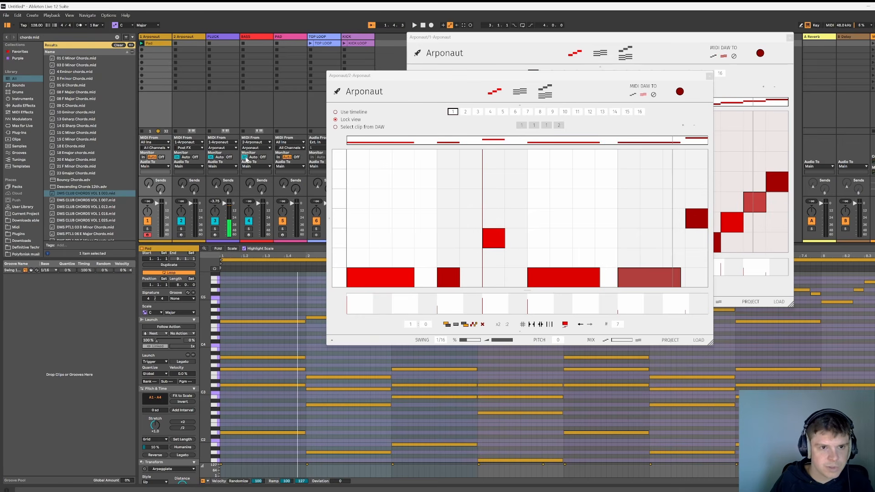
Play the project to hear the pluck and bass parts together, stop, and look over their tracks and the source Pad clip
key(space)
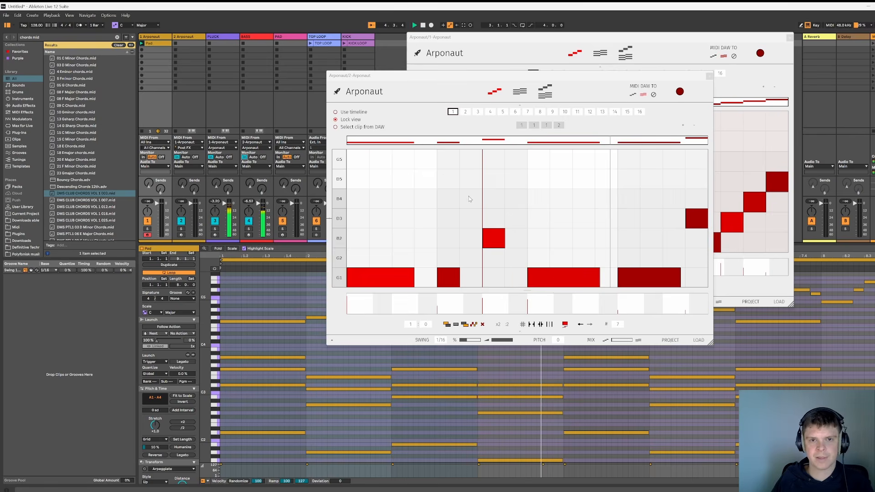
key(space)
click(218, 36)
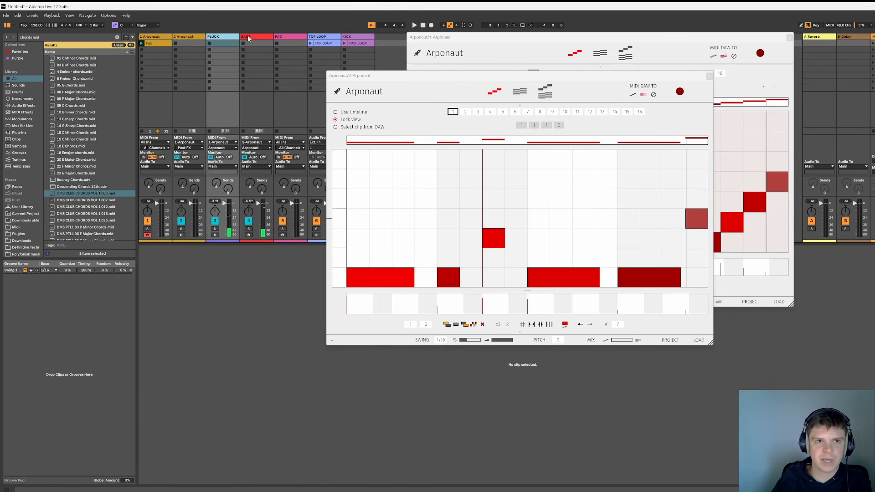
click(247, 36)
click(159, 40)
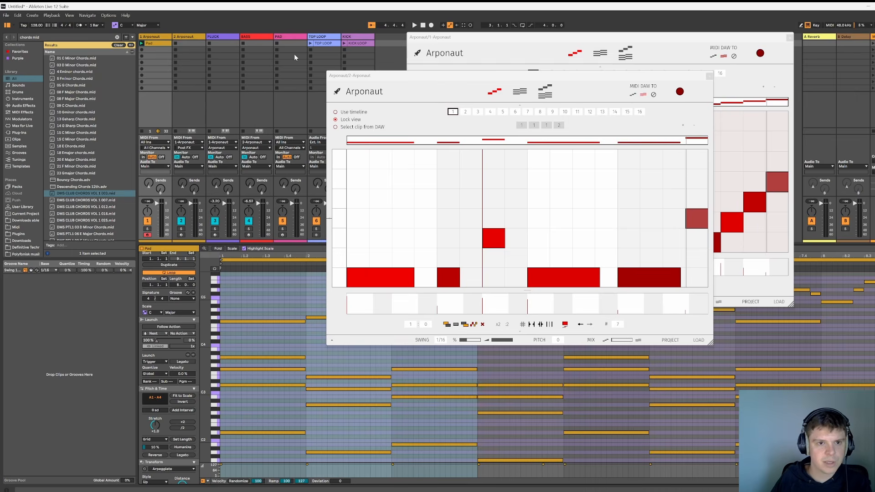
Set the PAD track to receive MIDI from 1-Arponaut with monitoring set to In, and play the project to hear it
click(296, 142)
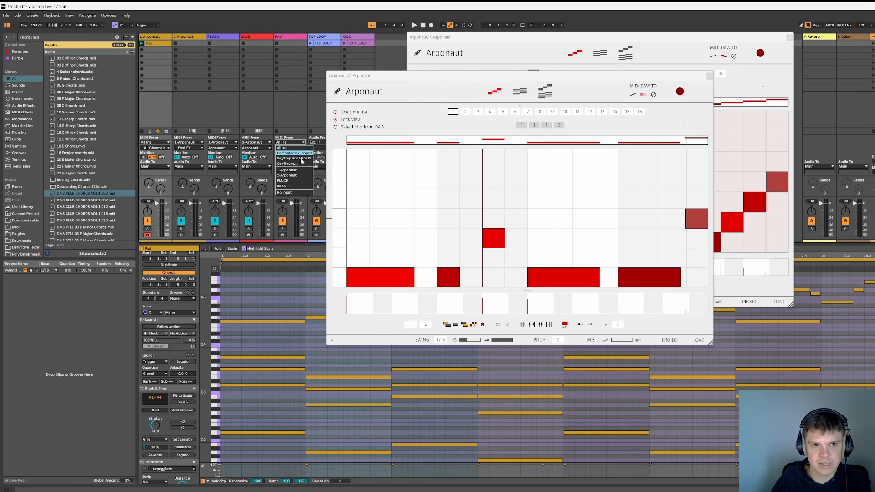
click(287, 170)
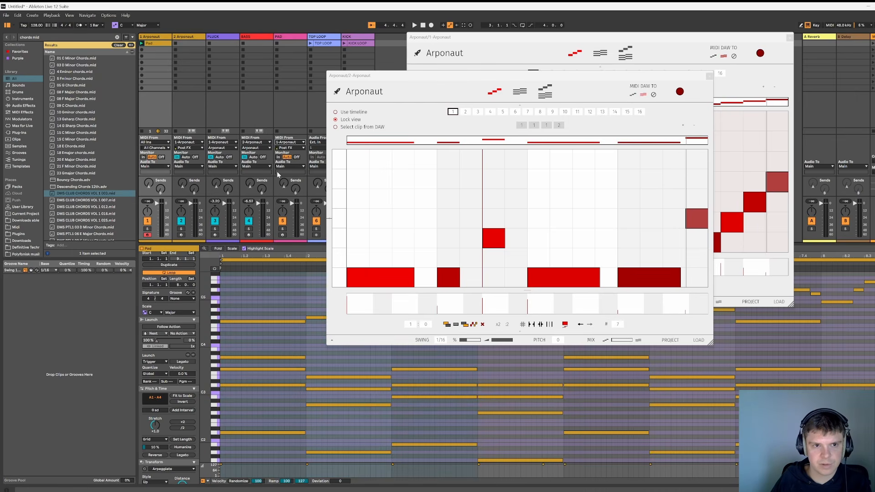
click(278, 157)
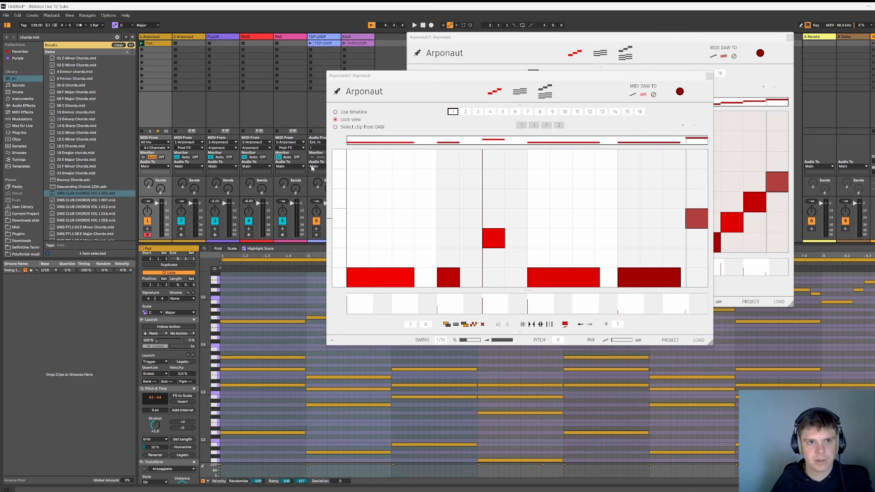
key(space)
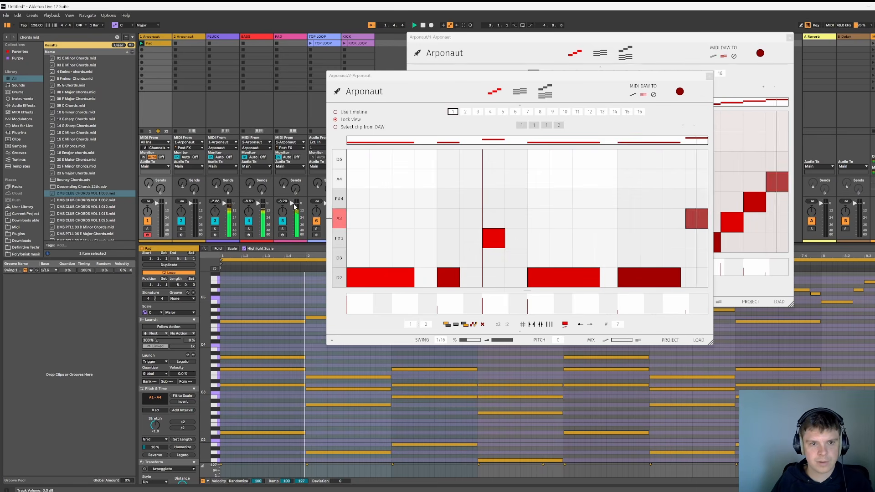
click(423, 25)
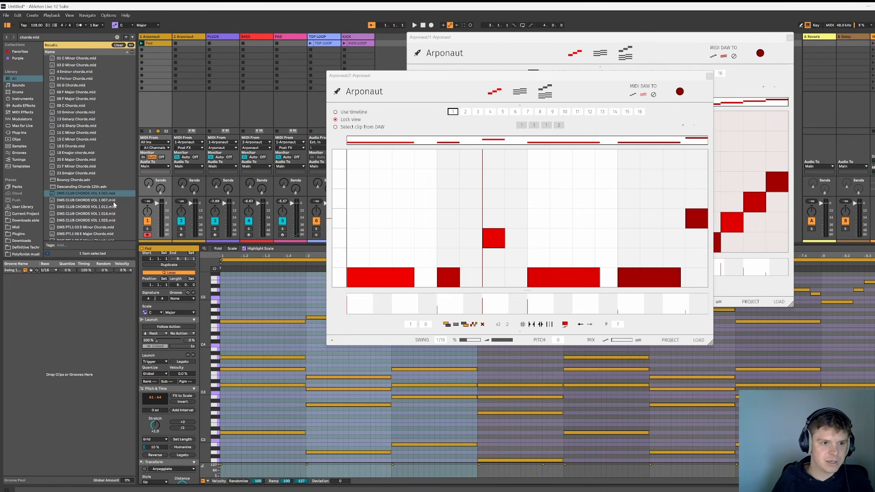
Add 03 D Minor Chords.mid to the second clip slot of the 1 Arponaut track and start playback
click(105, 202)
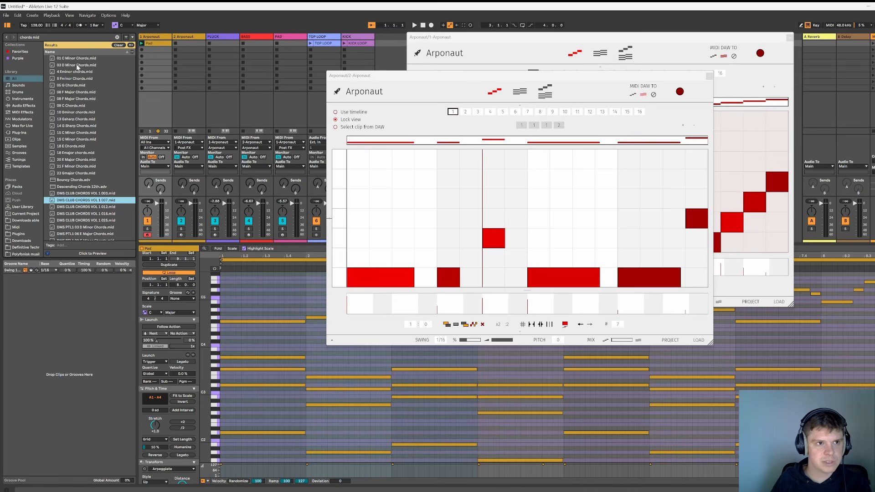
drag(78, 67, 169, 50)
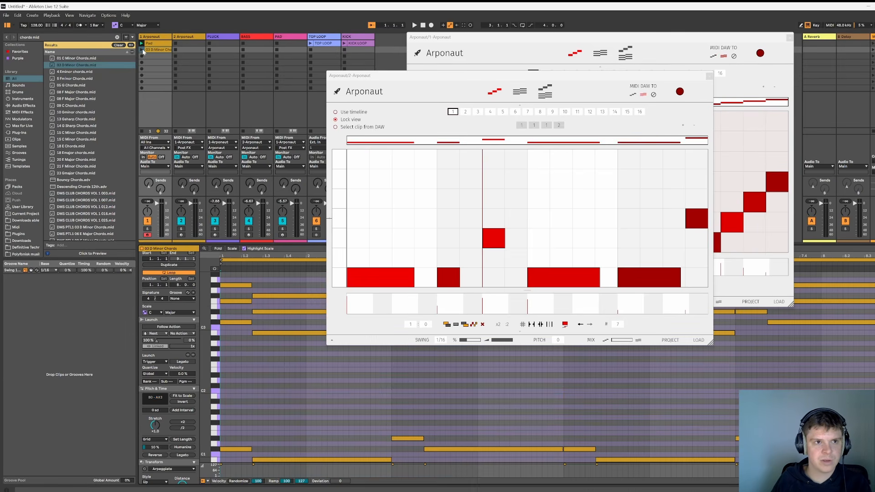
click(416, 25)
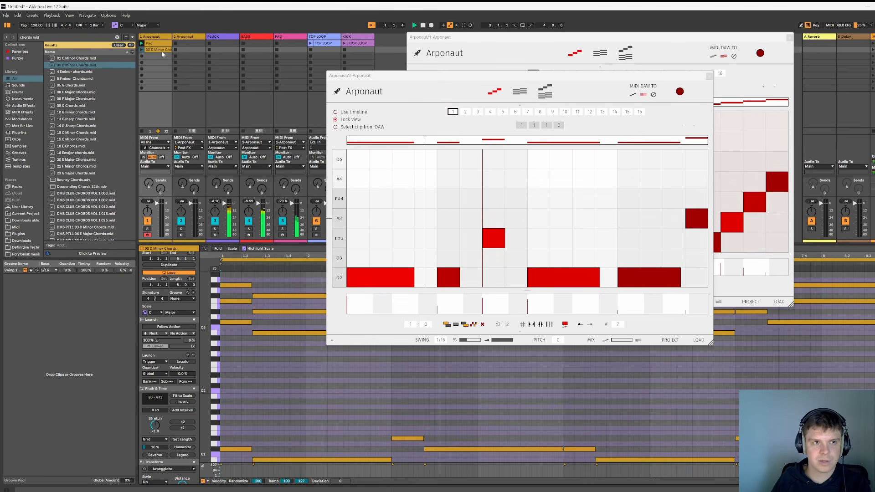
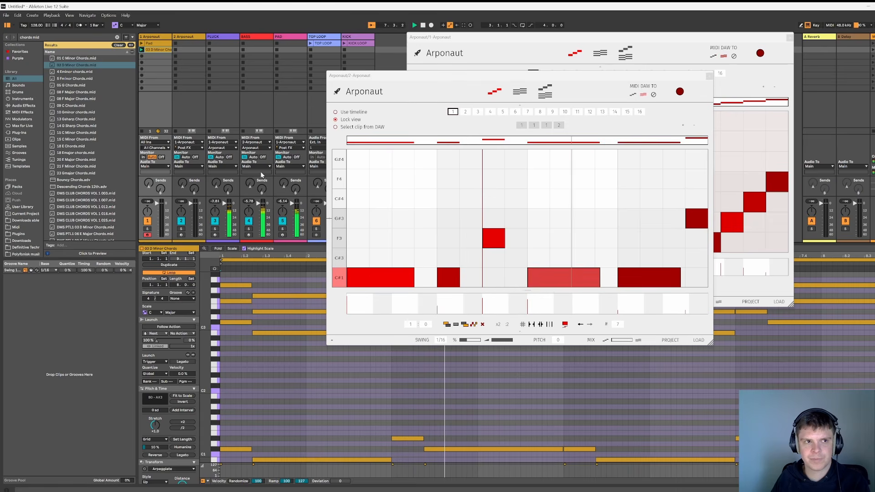
Add 14 G Sharp Chords.mid to the track's third clip slot, launch it to hear the parts follow, and stop playback
drag(82, 125, 140, 55)
click(142, 56)
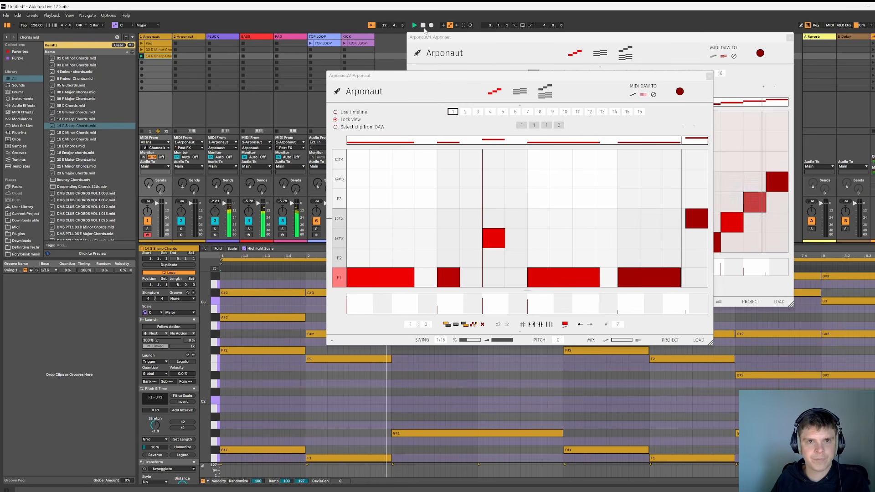
key(space)
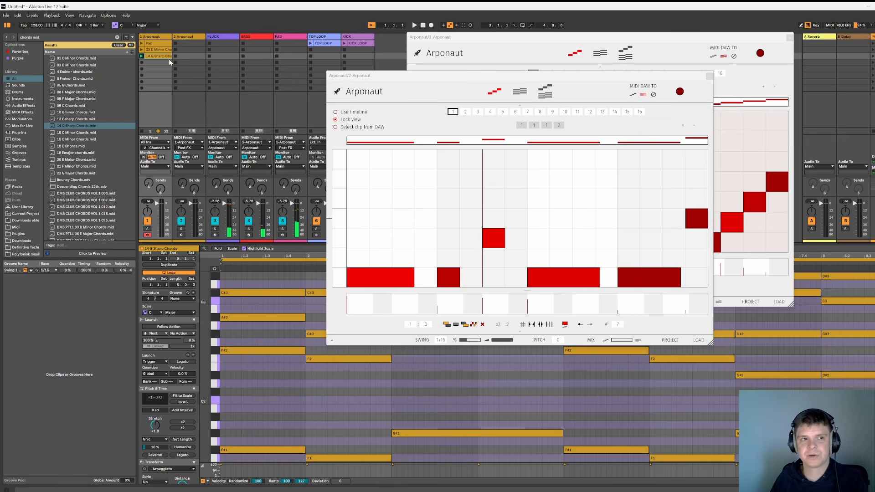
Look over the three chord clips on the 1 Arponaut track and the BASS, PAD and 2 Arponaut tracks
click(164, 43)
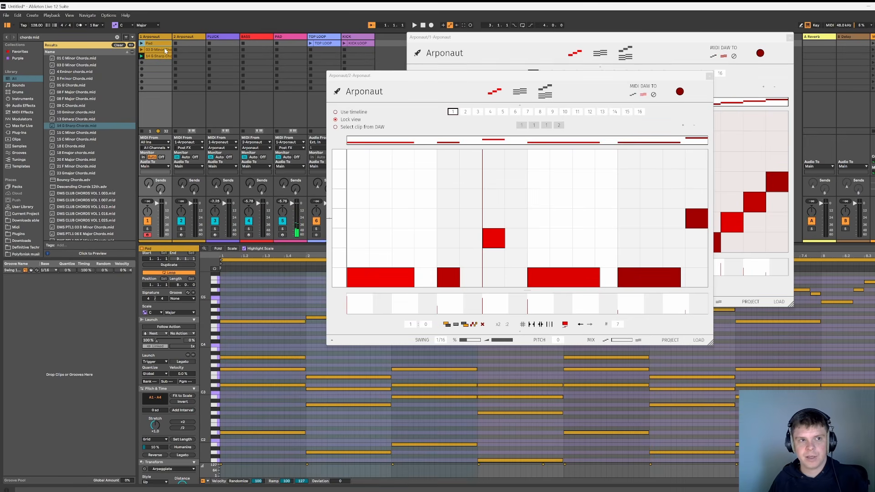
shift+click(158, 57)
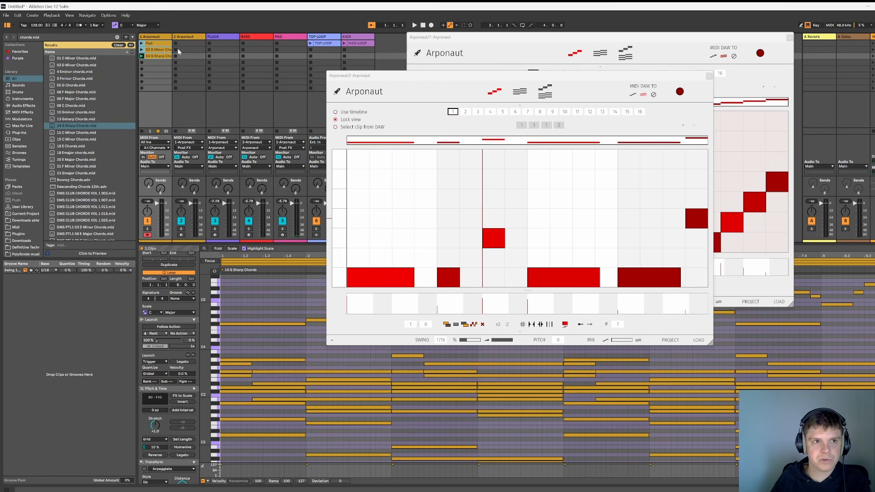
click(254, 38)
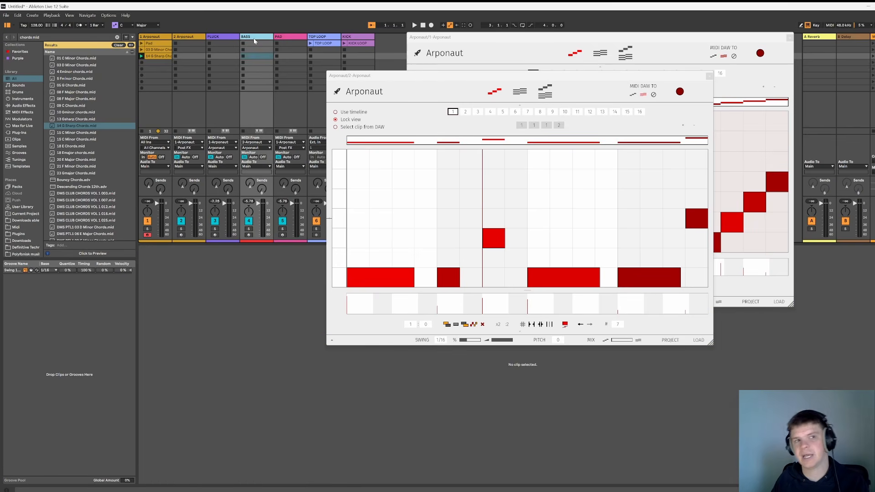
click(287, 40)
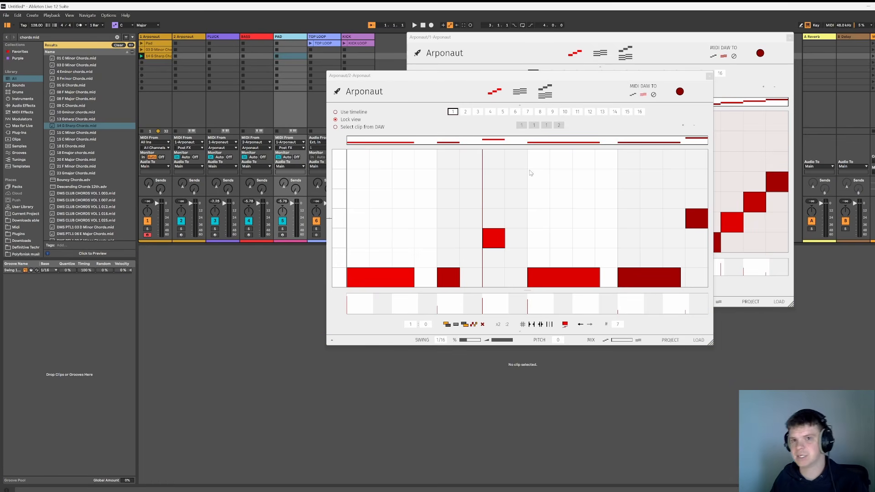
drag(158, 82, 157, 45)
click(151, 83)
drag(151, 82, 158, 50)
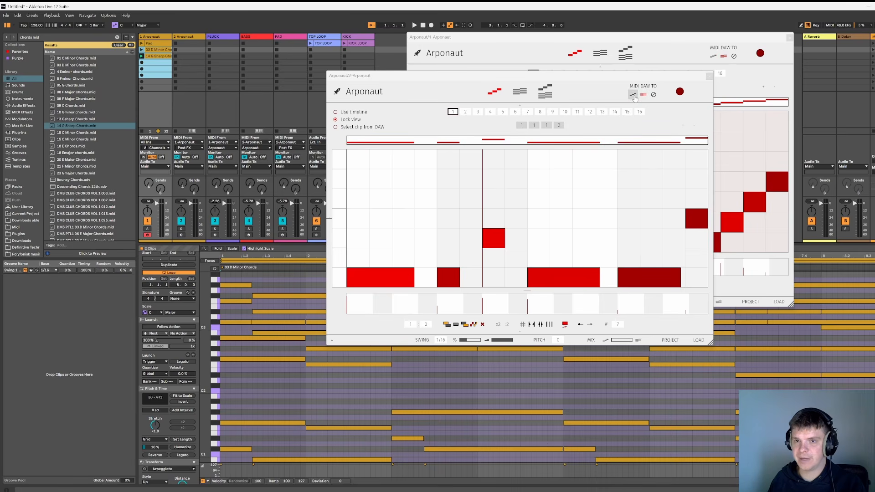
click(188, 37)
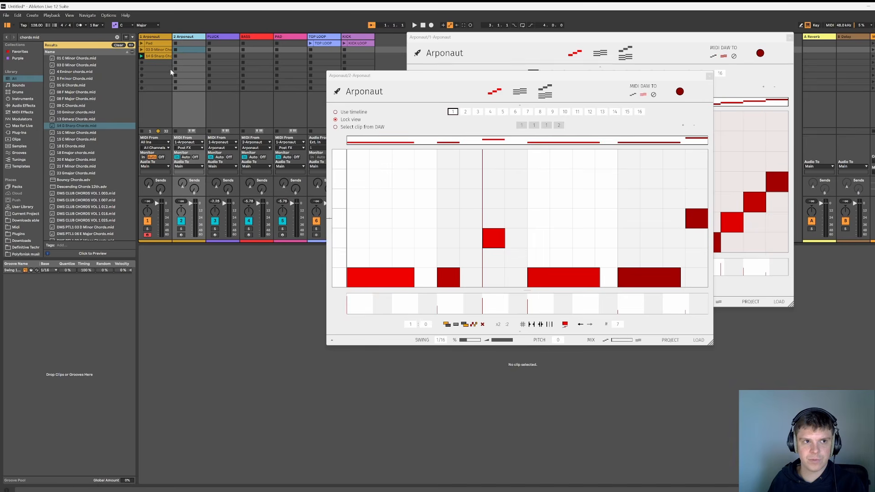
Mute the BASS and PAD tracks, and launch the 14 G Sharp Chords clip to hear the pluck alone before stopping
click(247, 221)
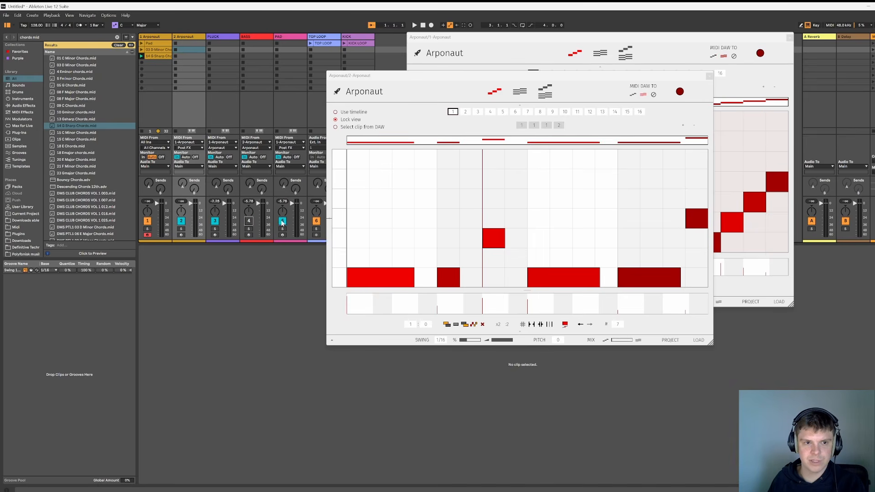
click(283, 222)
click(153, 37)
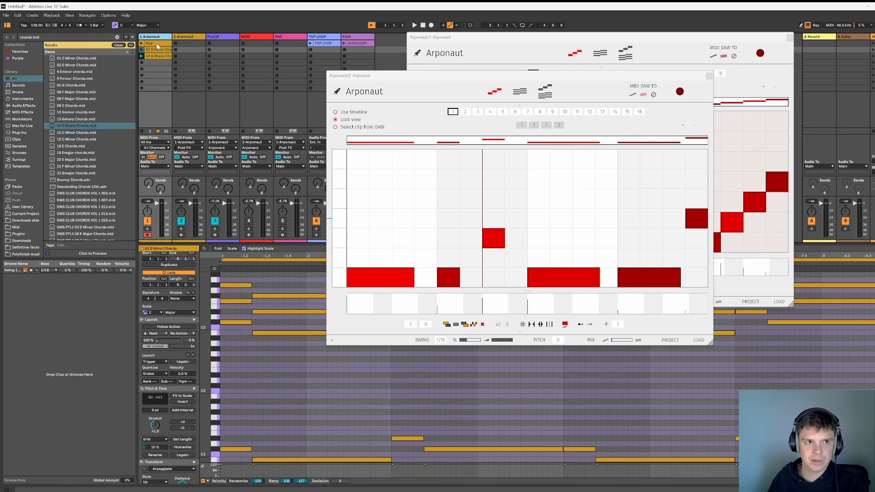
click(142, 56)
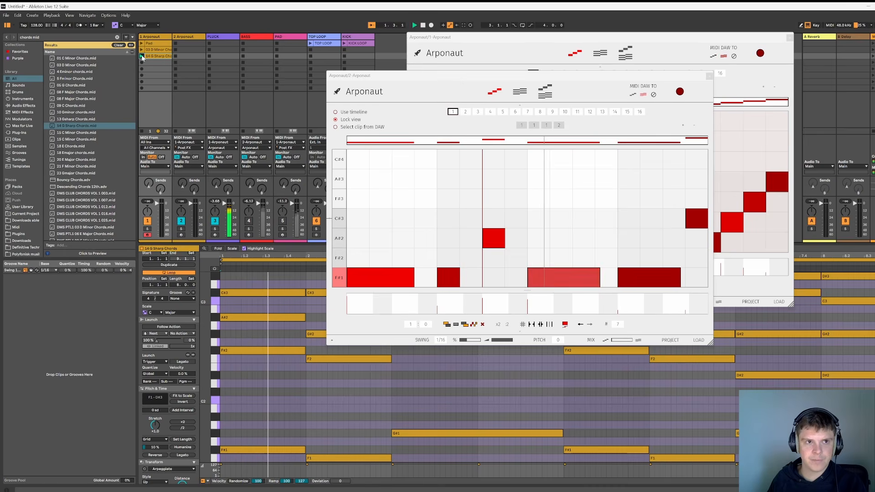
key(space)
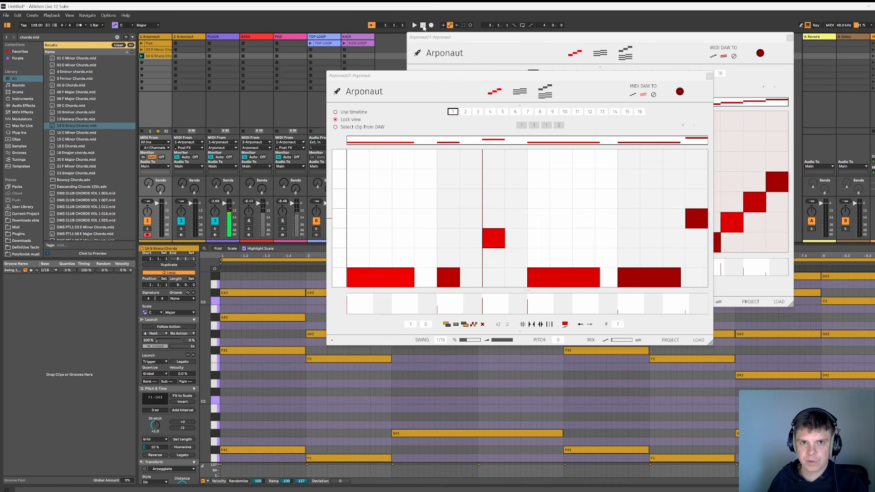
Close the 2-Arponaut window and load 14 G Sharp Chords.mid into 1-Arponaut's chord pattern
click(709, 77)
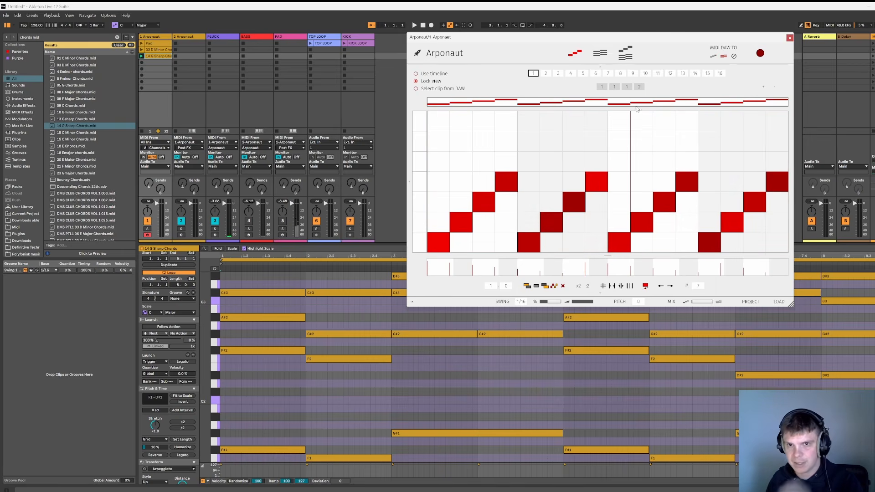
click(600, 53)
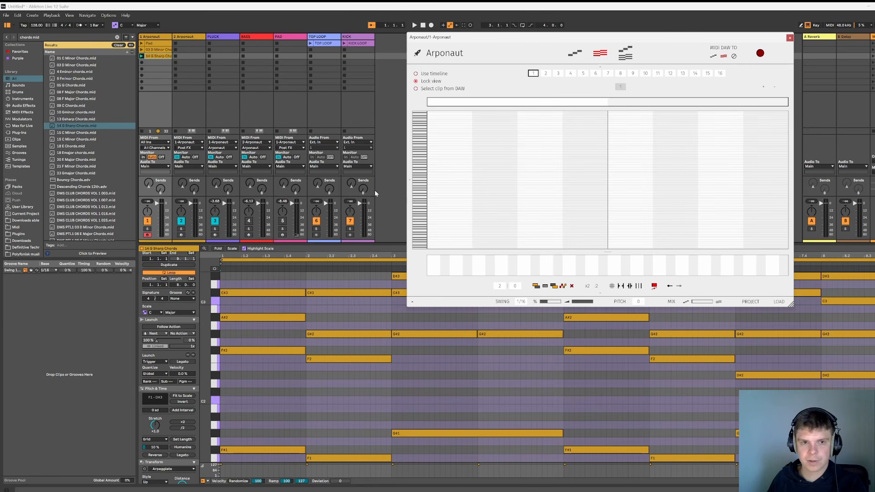
drag(70, 124, 550, 200)
mouse_move(449, 161)
mouse_down()
mouse_move(478, 175)
mouse_move(769, 218)
mouse_up()
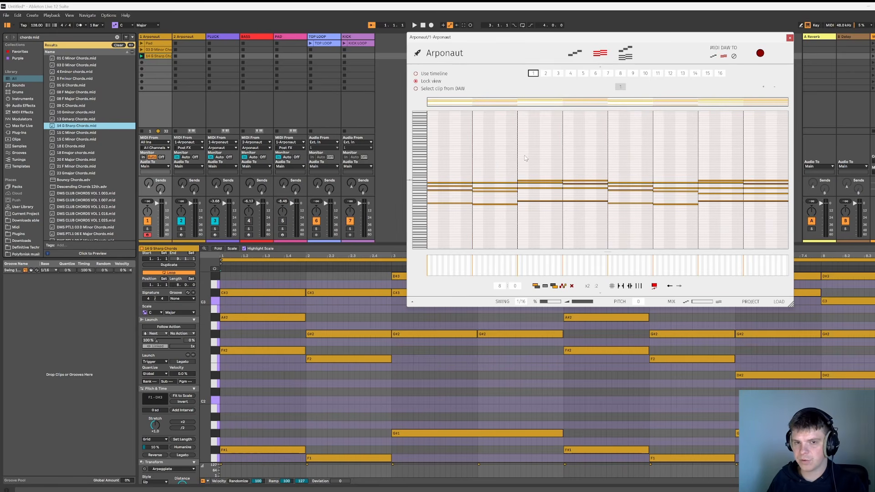
drag(451, 170, 759, 230)
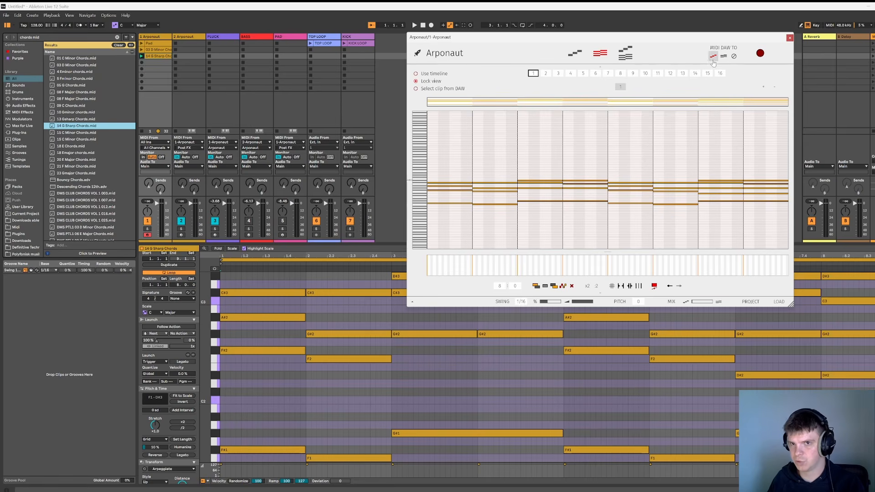
Route incoming DAW MIDI to the melody in 1-Arponaut and delete all notes of its melody pattern
click(575, 52)
drag(479, 185, 774, 238)
key(Delete)
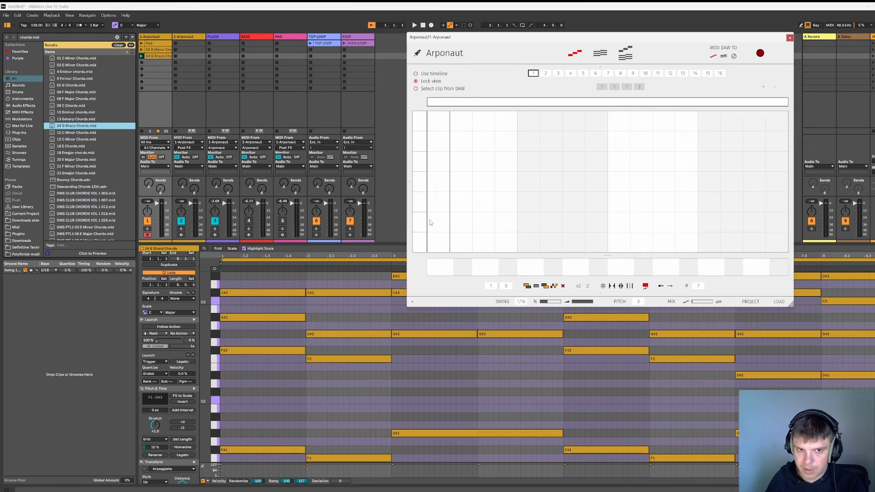
Search the browser for "arp mid" and add the G - Arp MIDI file to the 1 Arponaut track's fourth clip slot
double_click(67, 37)
key(ctrl+a)
text(arp)
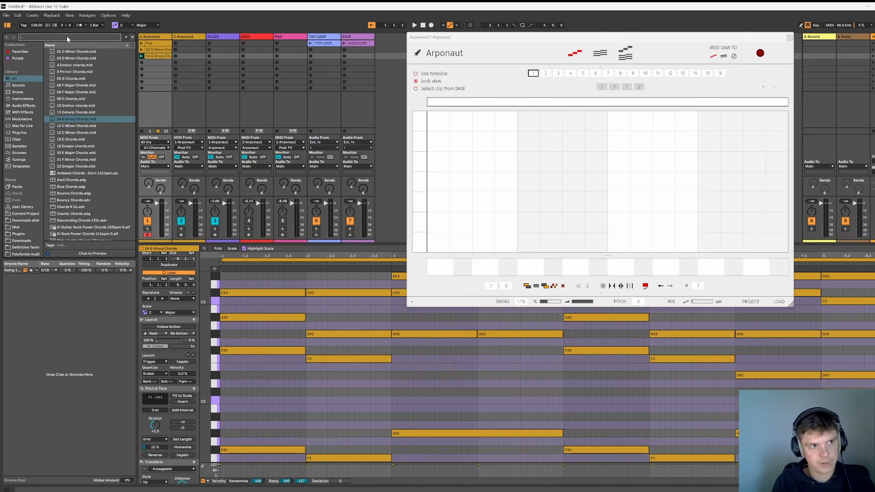
text( midi)
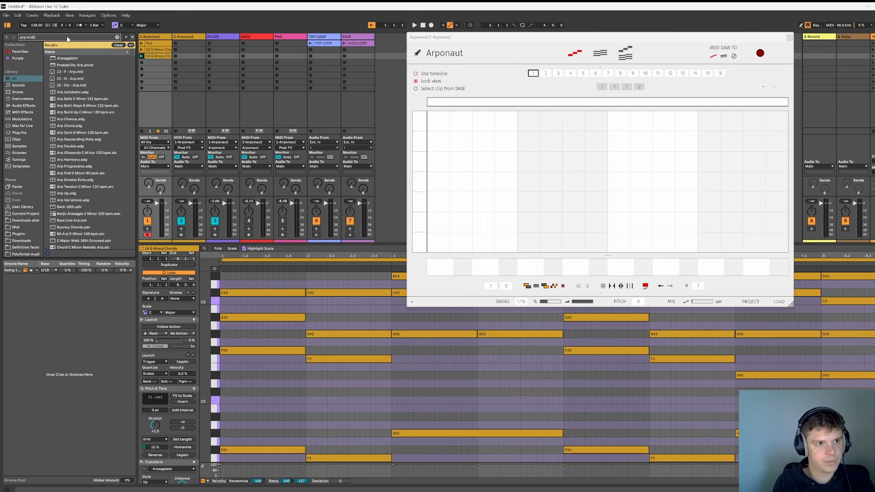
click(106, 78)
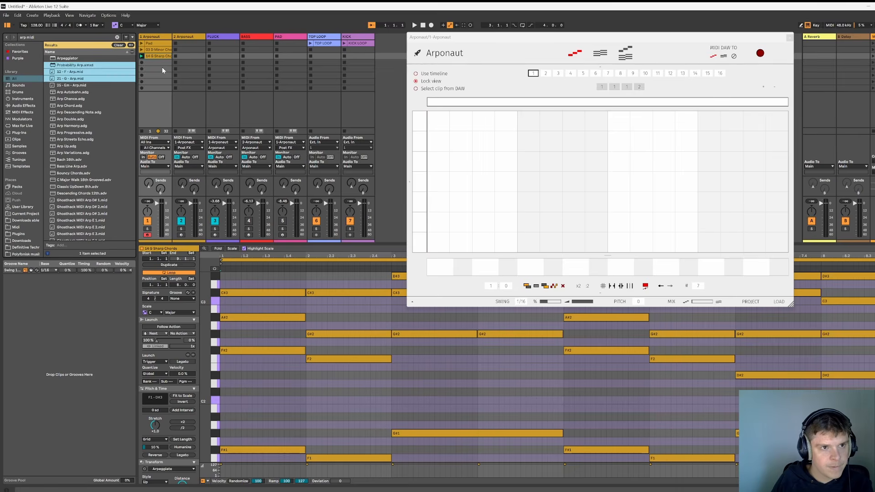
drag(152, 64, 151, 63)
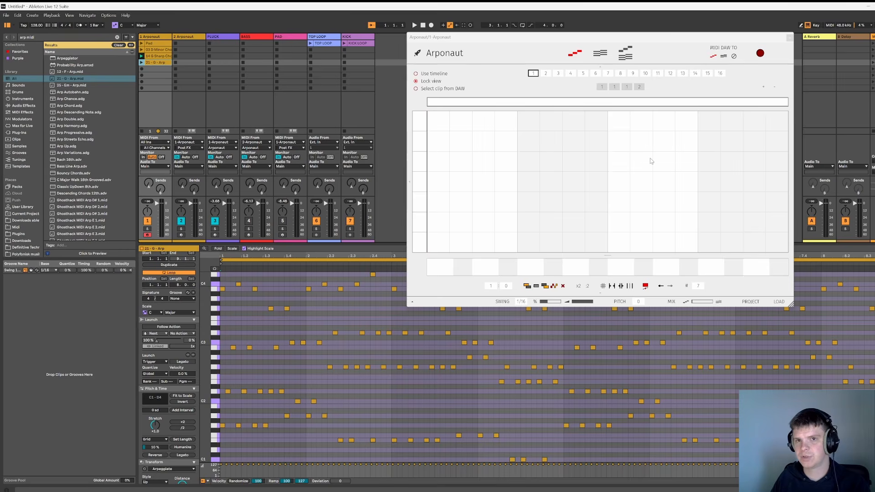
Play the G - Arp clip, unmuting BASS and PAD briefly to hear them with the pluck before muting both again
click(142, 63)
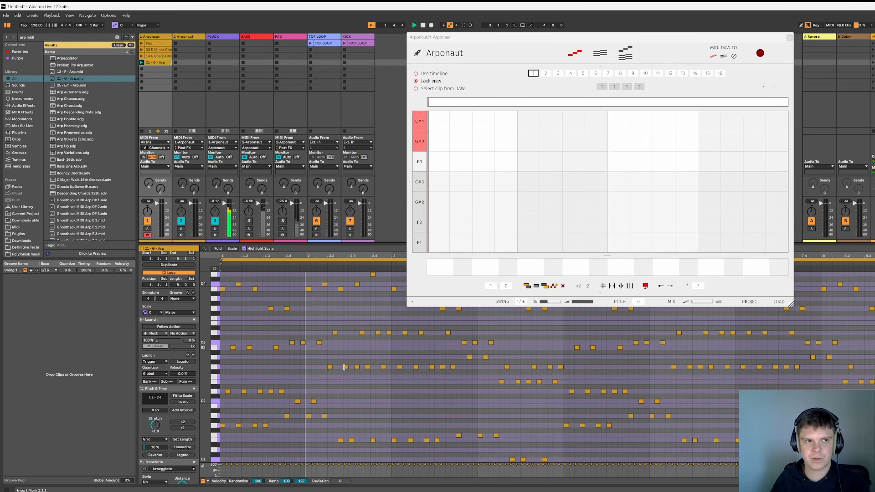
click(248, 221)
click(282, 222)
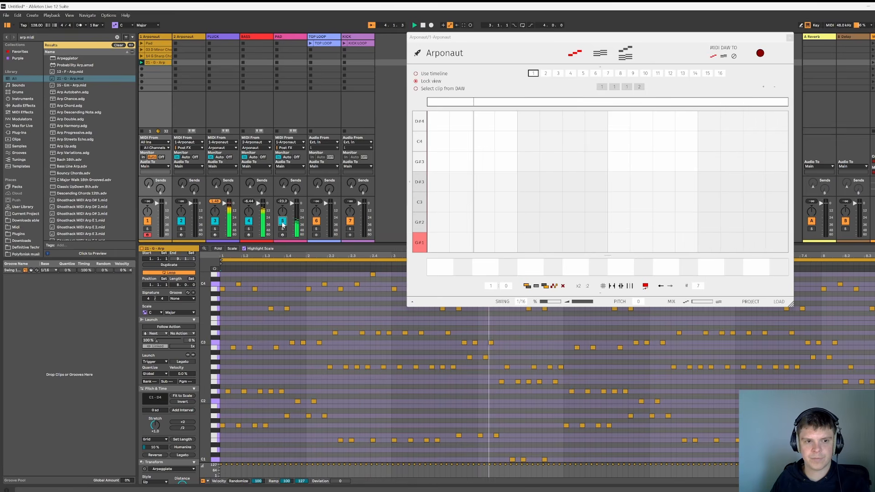
click(283, 222)
click(248, 222)
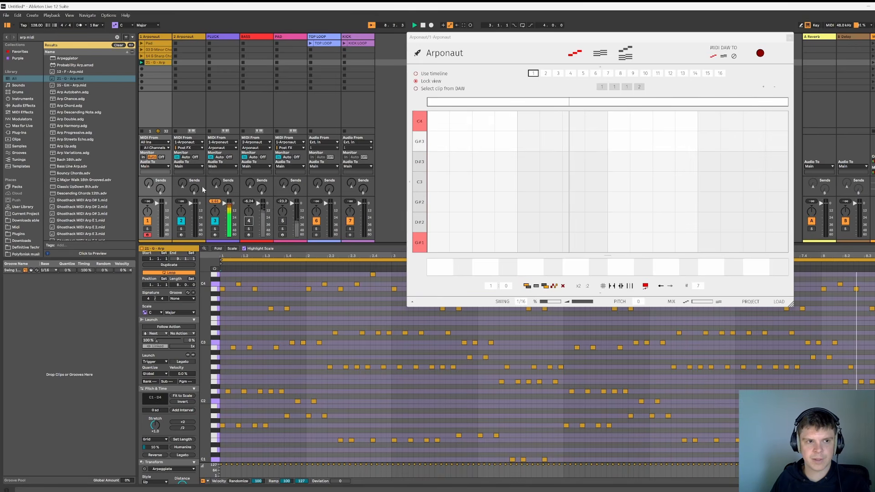
Stop playback and add the F - Arp MIDI file to the fifth clip slot of the 1 Arponaut track
click(423, 26)
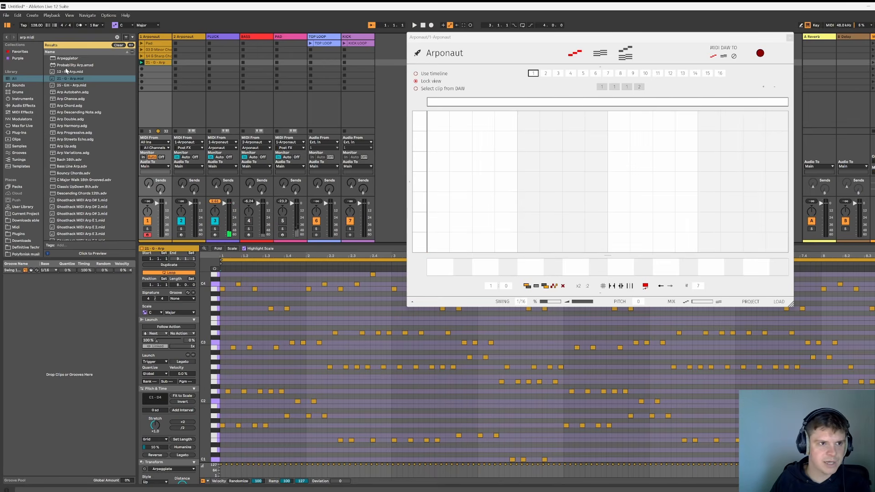
drag(76, 73, 162, 70)
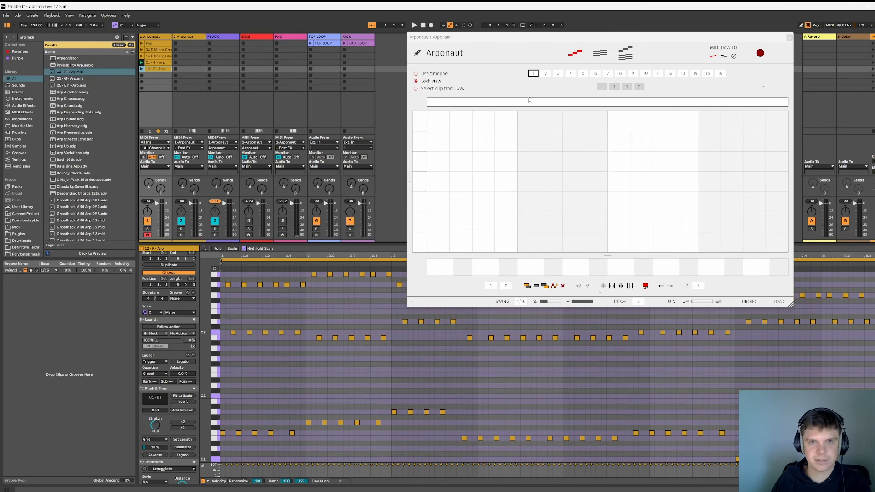
Play the F - Arp clip on the 1 Arponaut track, then add the Em - Arp file to the sixth clip slot and launch it
click(166, 37)
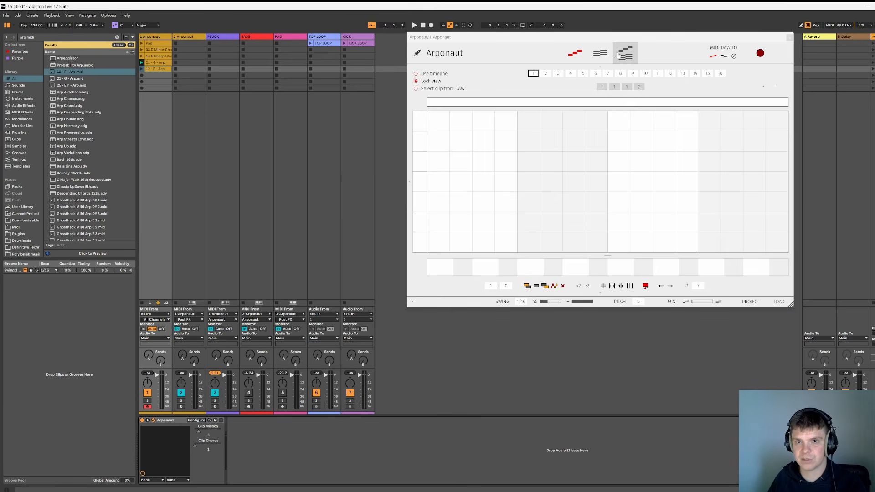
click(141, 69)
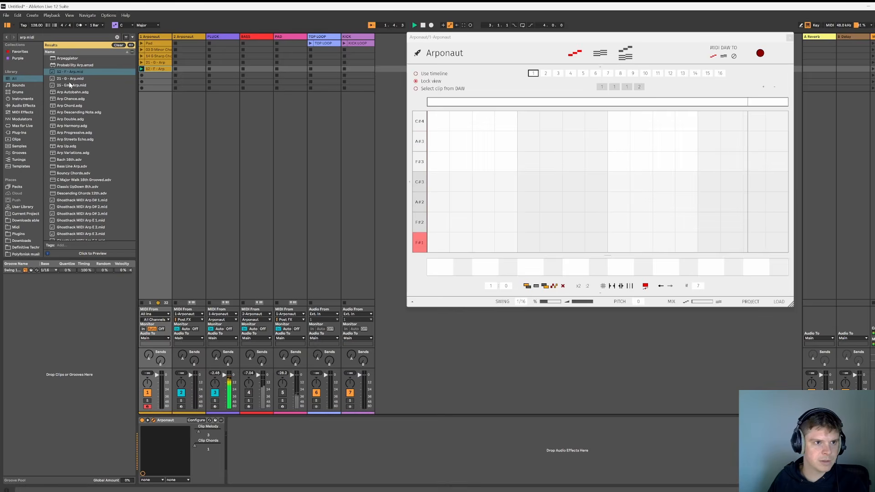
drag(70, 85, 141, 76)
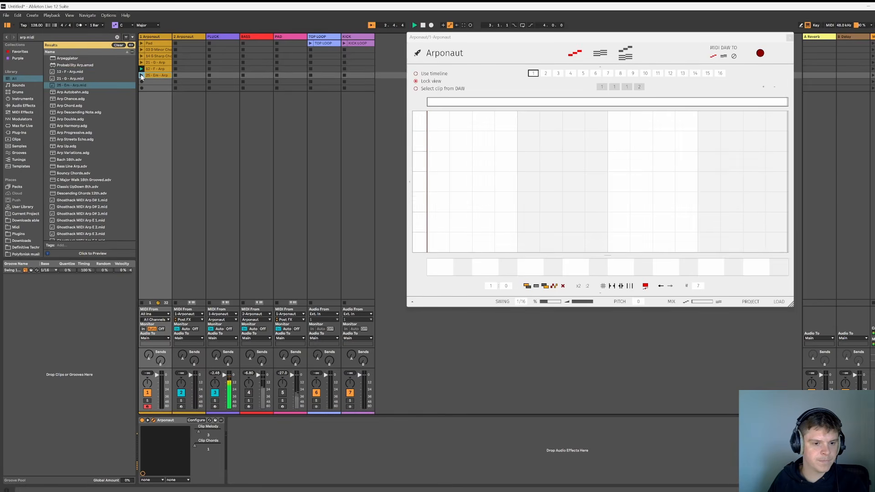
click(142, 75)
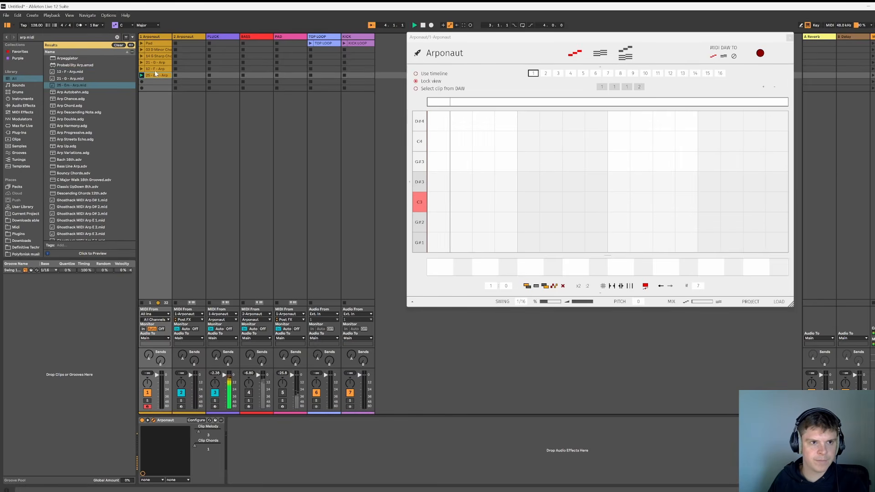
Audition Ghosthack MIDI Arp E 1 in place of the Em - Arp clip, then stop playback and delete the sixth slot's clip
click(158, 75)
scroll(101, 145, down, 3)
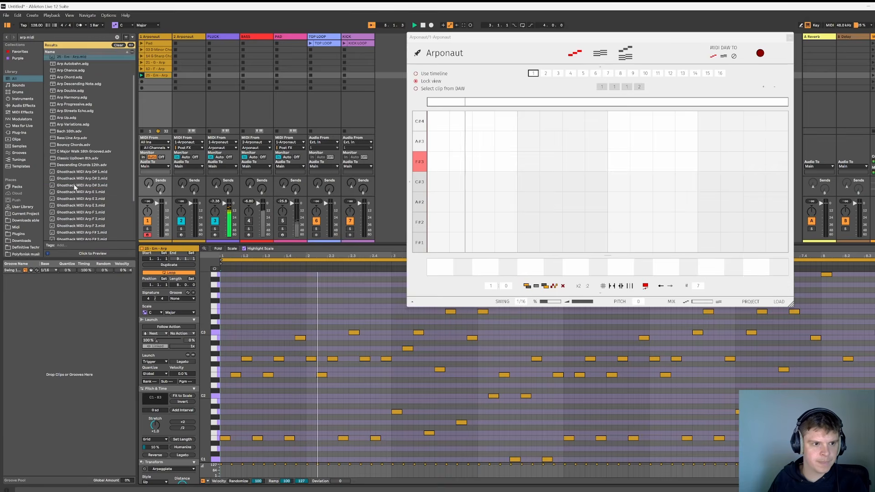
click(80, 192)
drag(80, 192, 163, 78)
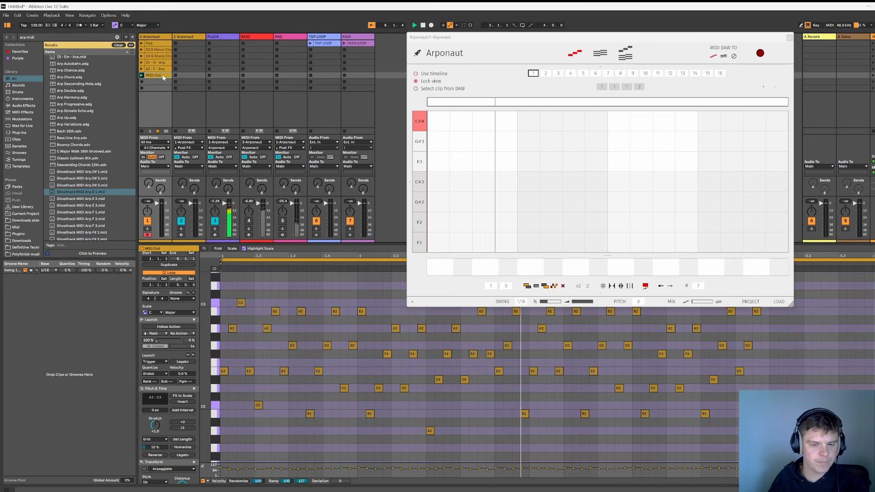
click(423, 25)
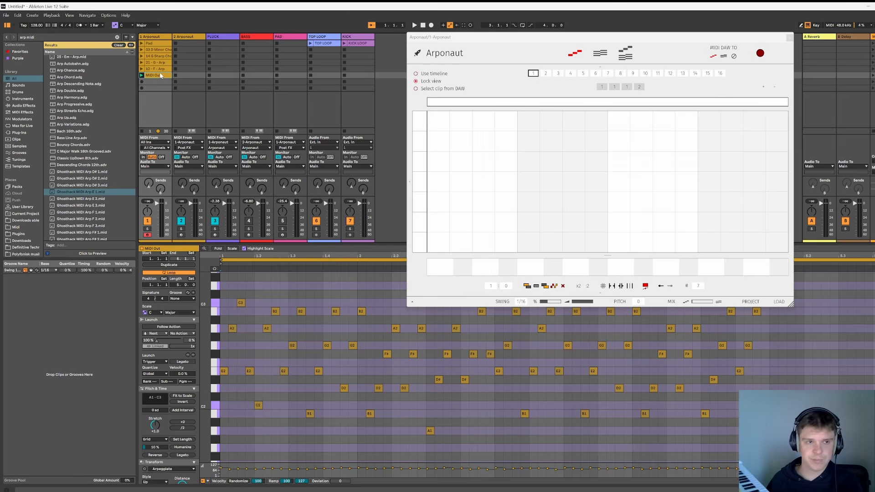
key(Delete)
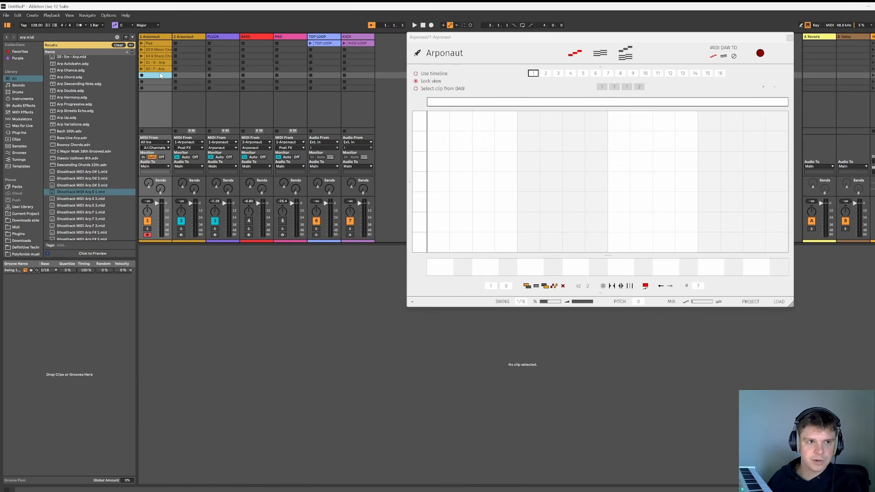
With playback running, delete all stored chord notes in 1-Arponaut and route the incoming DAW MIDI to the chords
key(space)
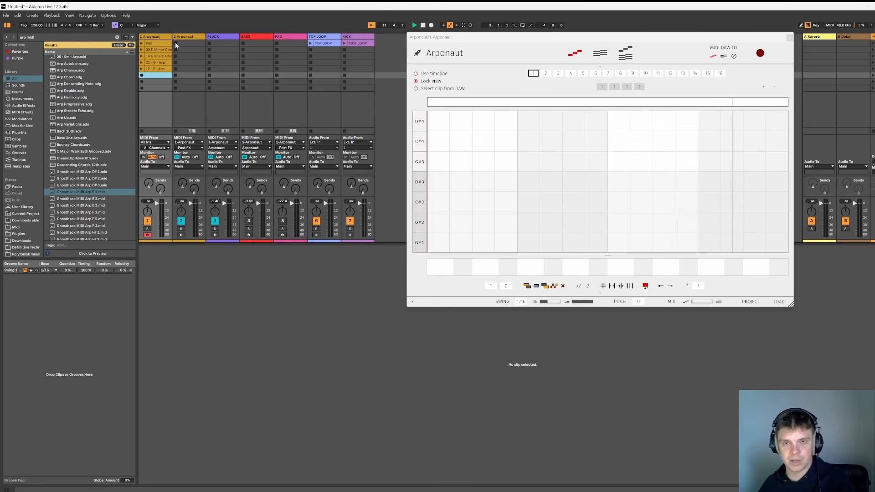
click(601, 53)
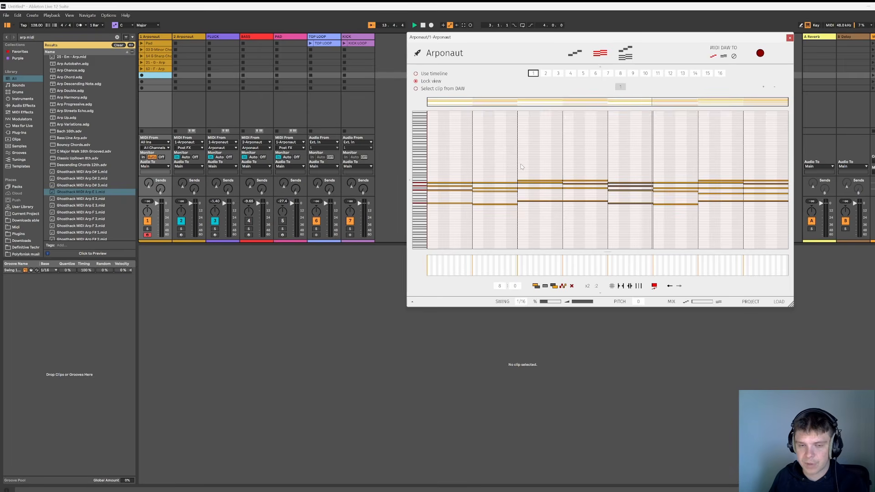
drag(454, 162, 778, 217)
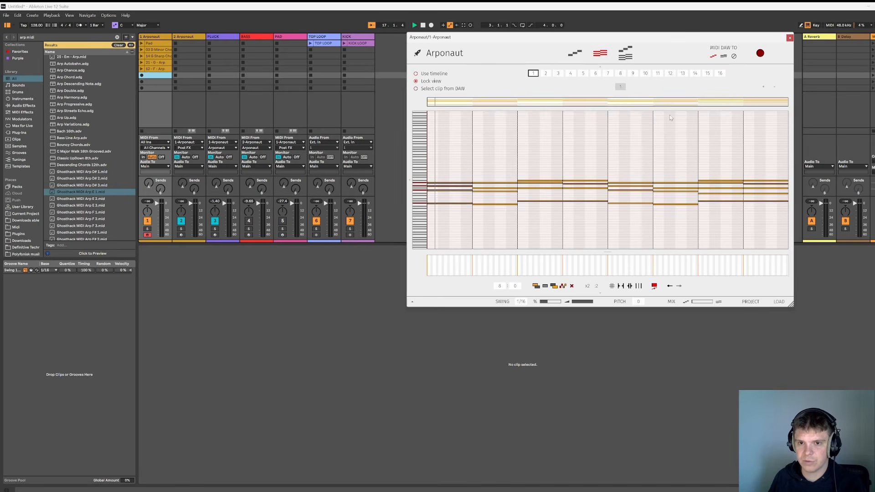
key(Delete)
click(724, 55)
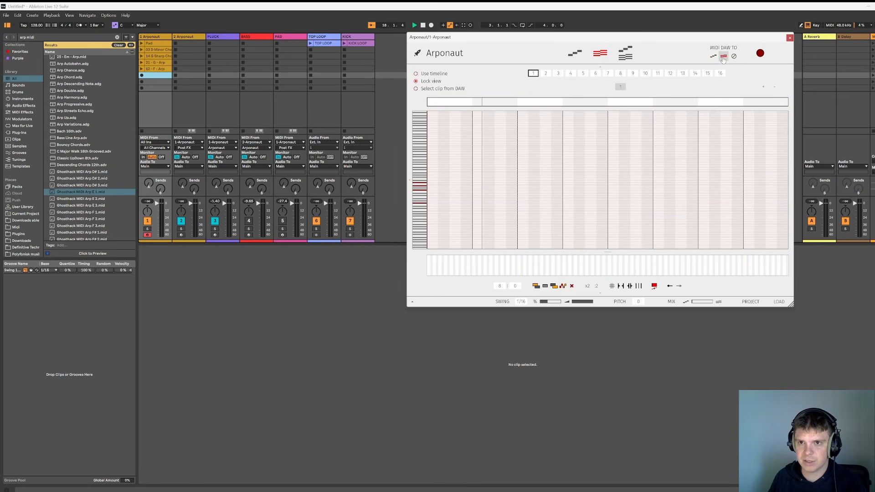
click(575, 53)
click(723, 56)
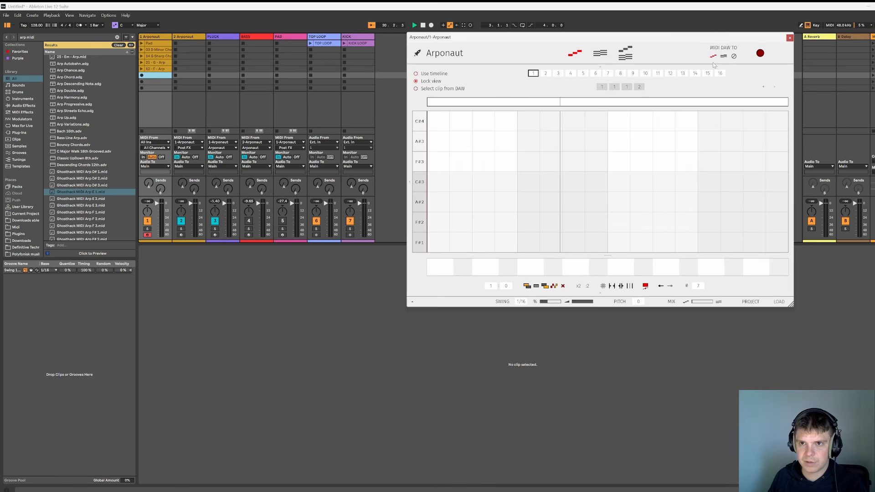
Draw a rising four-note melody in the first four grid steps, using the four lowest rows from bottom to top
click(439, 245)
click(461, 223)
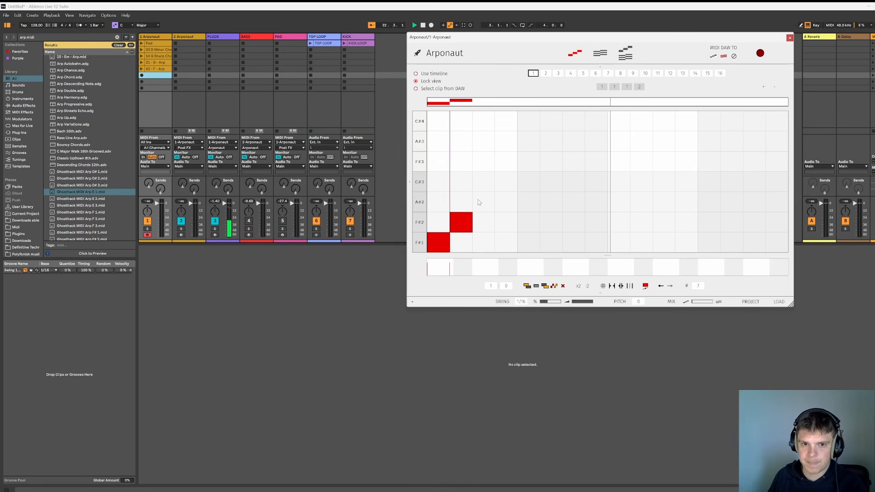
click(483, 202)
click(502, 175)
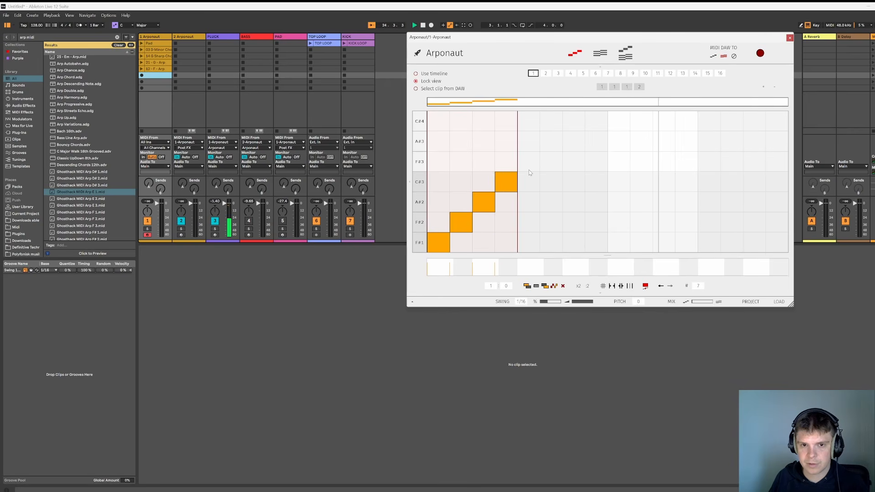
Select the four rising melody notes and duplicate them until the pattern fills the whole bar
click(601, 53)
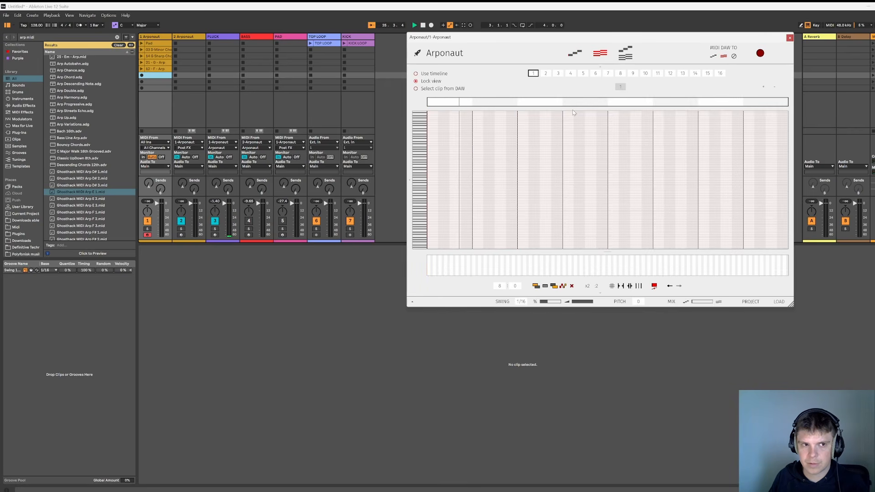
click(576, 53)
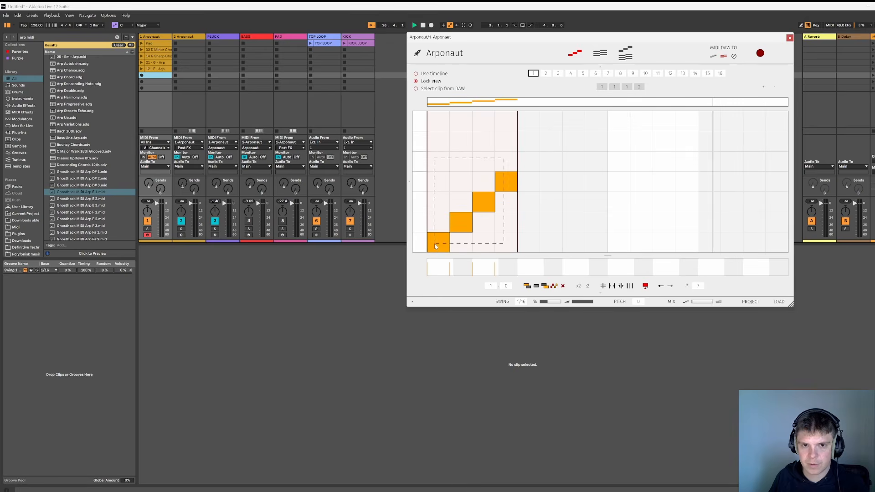
click(555, 287)
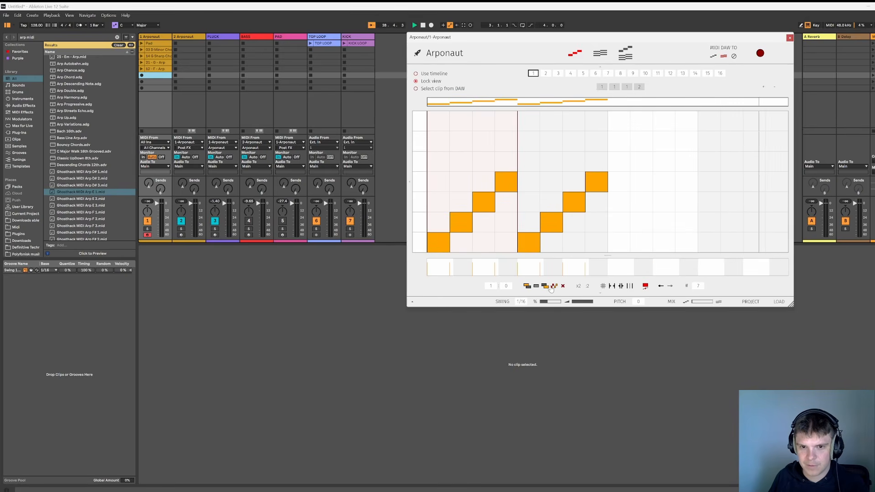
click(556, 287)
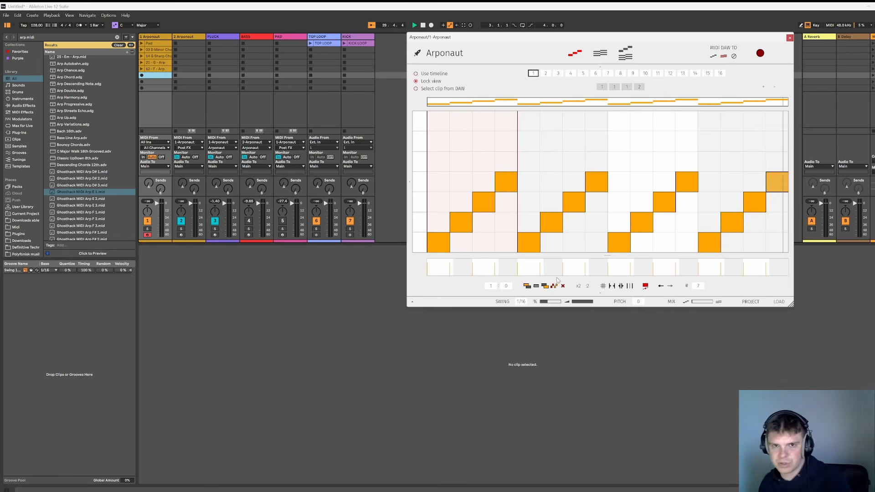
Load the F Major Chords MIDI file from the browser into 1-Arponaut's chord editor, then replace it with the G Chords file
click(600, 53)
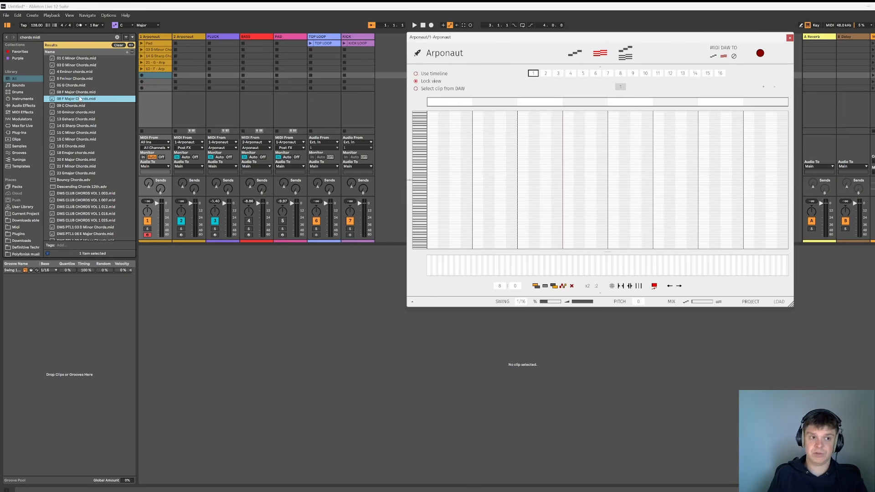
drag(554, 183, 551, 182)
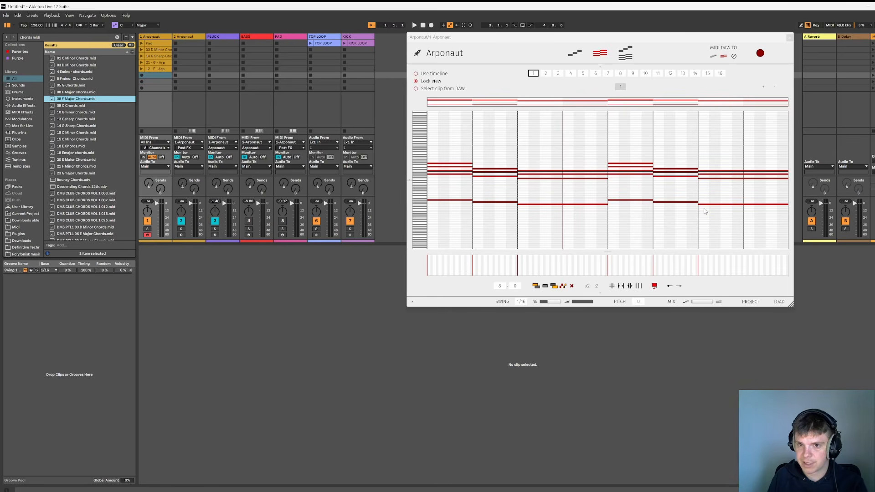
click(75, 87)
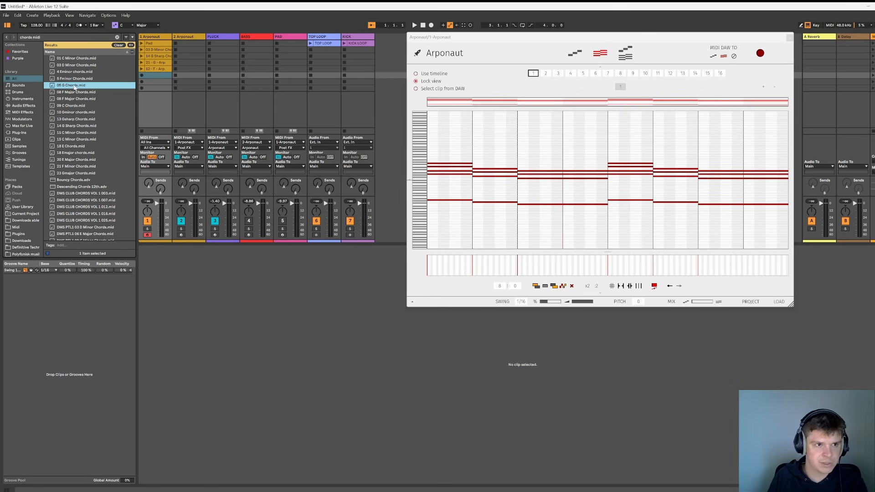
drag(534, 161, 539, 155)
Replace the stored chords with the 01 C Minor Chords file, then with DMS CLUB CHORDS VOL 1 016, and select all chord notes
drag(62, 59, 63, 60)
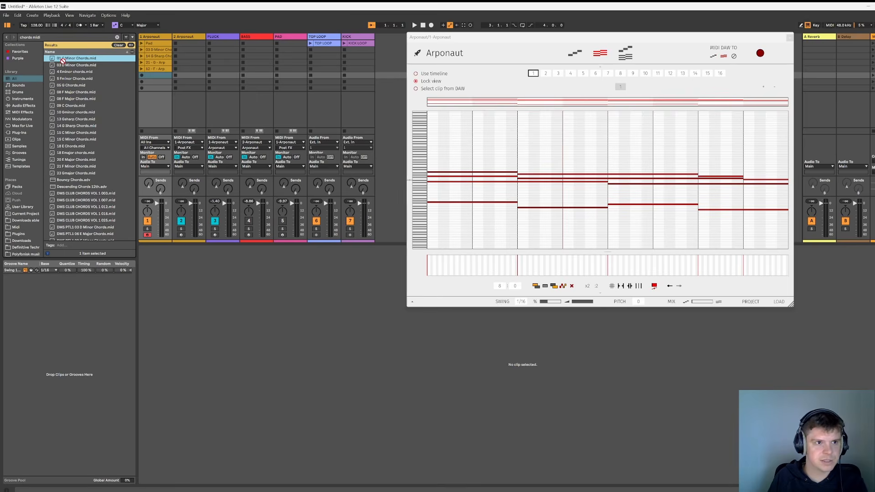
drag(583, 174, 584, 173)
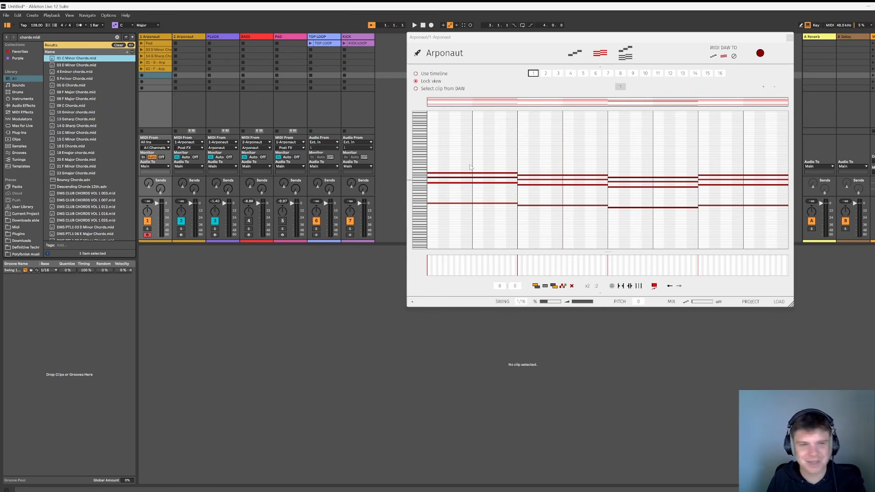
drag(73, 217, 540, 151)
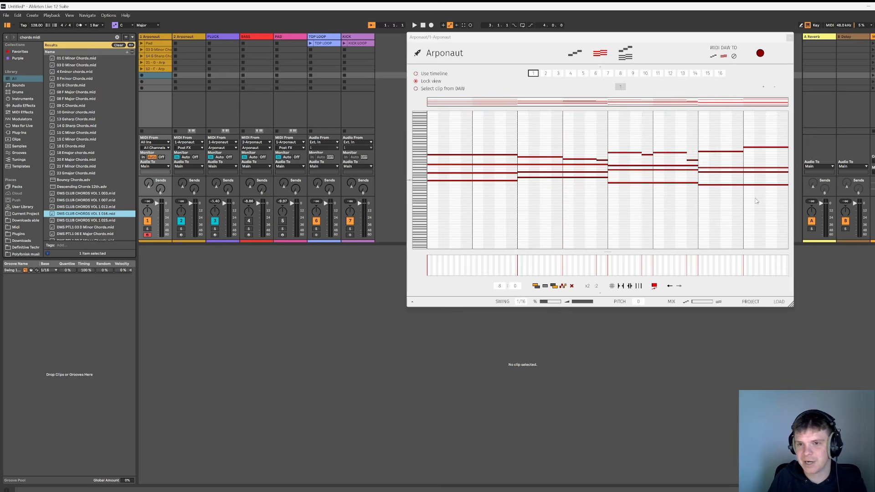
drag(755, 201, 454, 146)
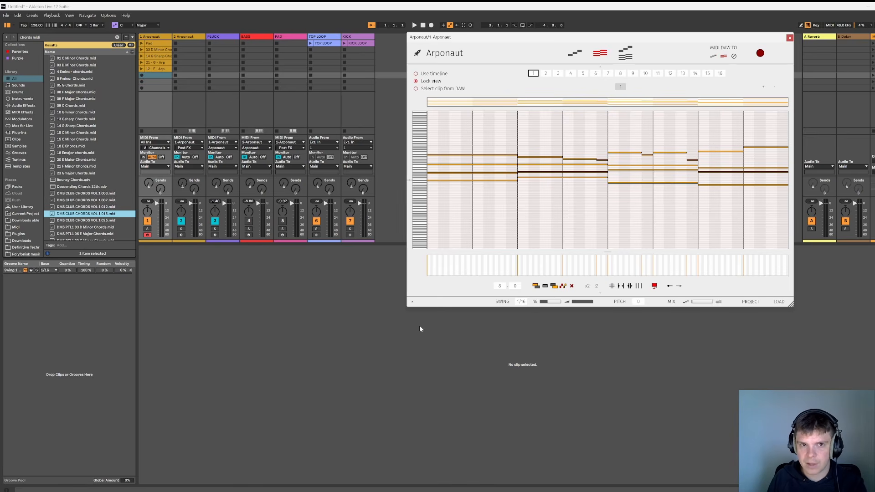
Try to bring the F - Arp session clip directly into 1-Arponaut's chord editor, then deselect the chord notes
click(160, 70)
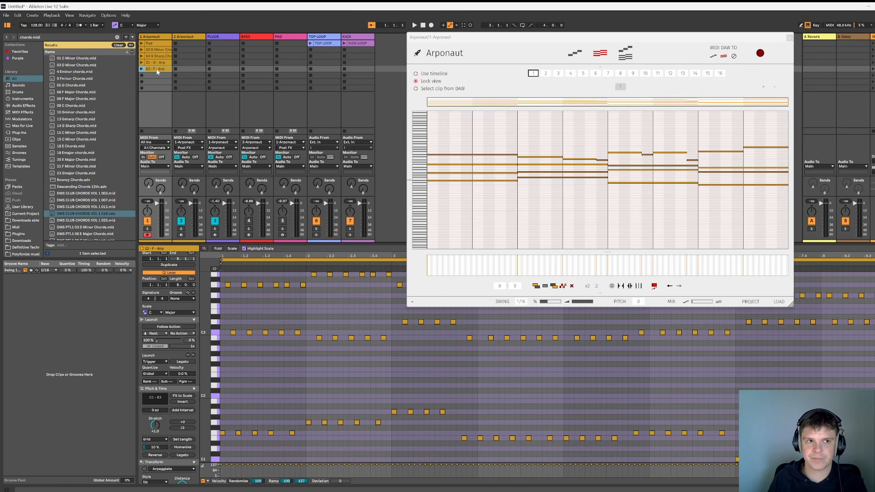
drag(154, 71, 372, 138)
drag(536, 176, 157, 72)
click(165, 72)
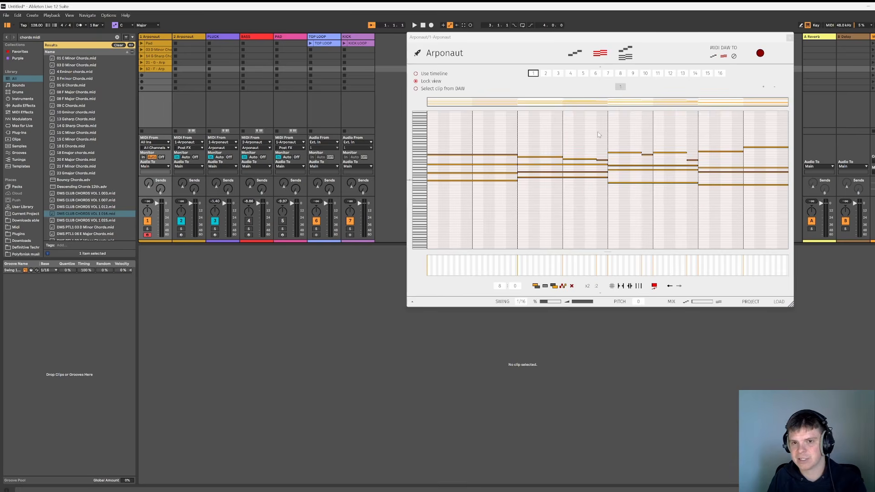
click(597, 132)
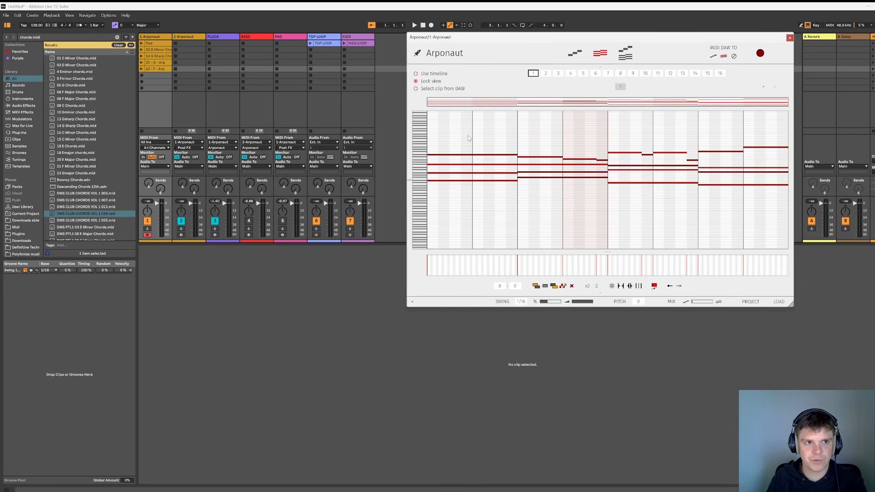
Open the D Minor Chords clip of the 1 Arponaut track and delete all notes from 1-Arponaut's chord editor
click(159, 50)
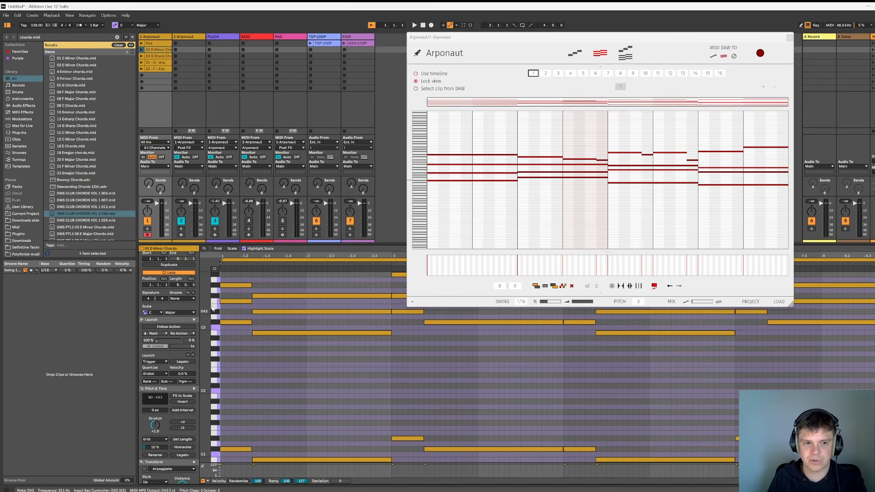
mouse_move(453, 120)
mouse_down()
mouse_move(752, 224)
mouse_move(456, 132)
mouse_up()
click(737, 210)
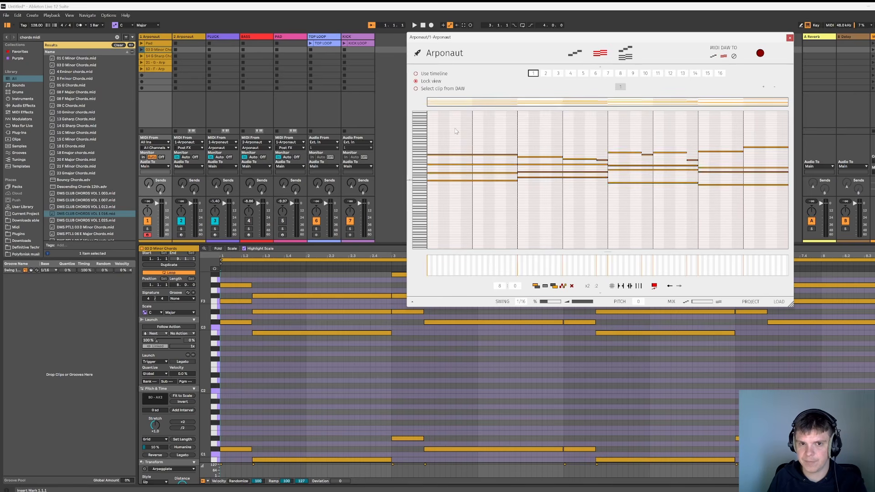
key(Delete)
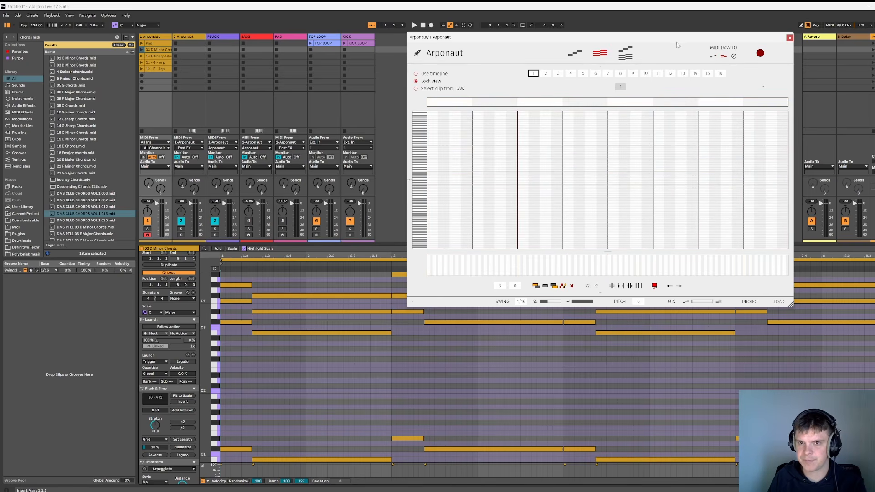
Arm recording in 1-Arponaut with its window moved below the transport controls, then start and stop playback
drag(677, 44, 668, 30)
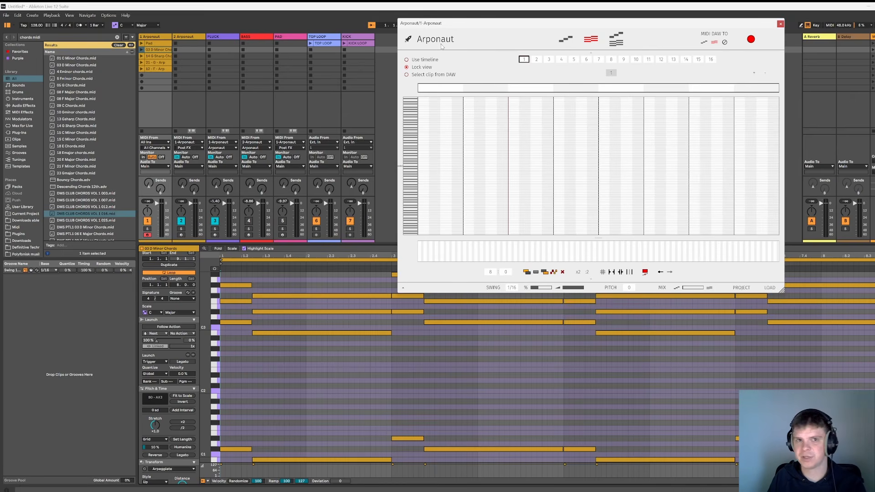
drag(521, 28, 522, 61)
click(414, 25)
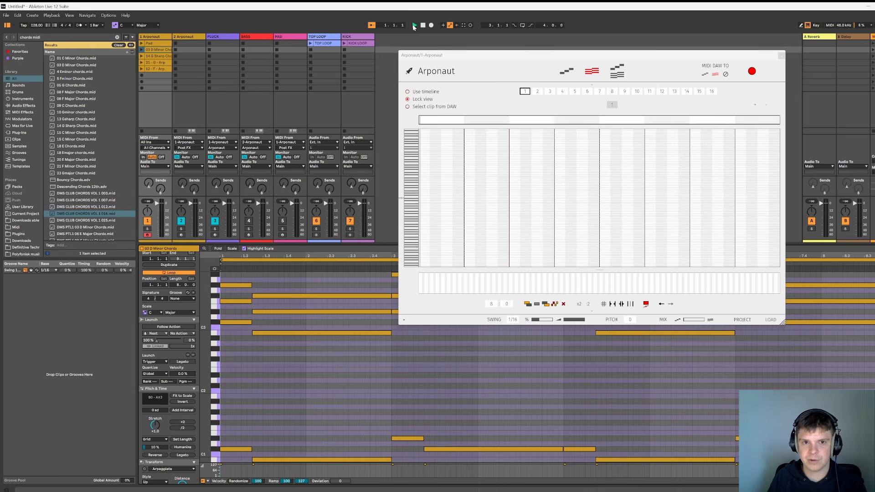
key(space)
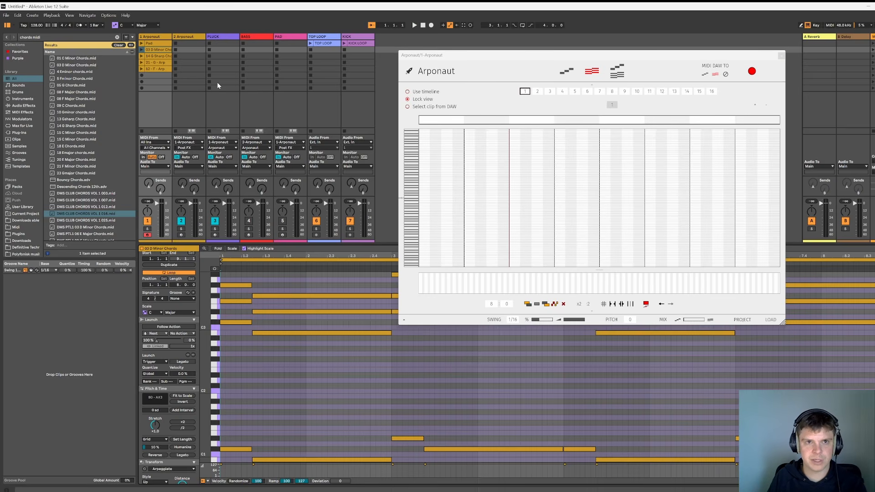
Launch the D Minor Chords clip to record it into 1-Arponaut's chord editor, then stop playback and disarm recording
click(142, 49)
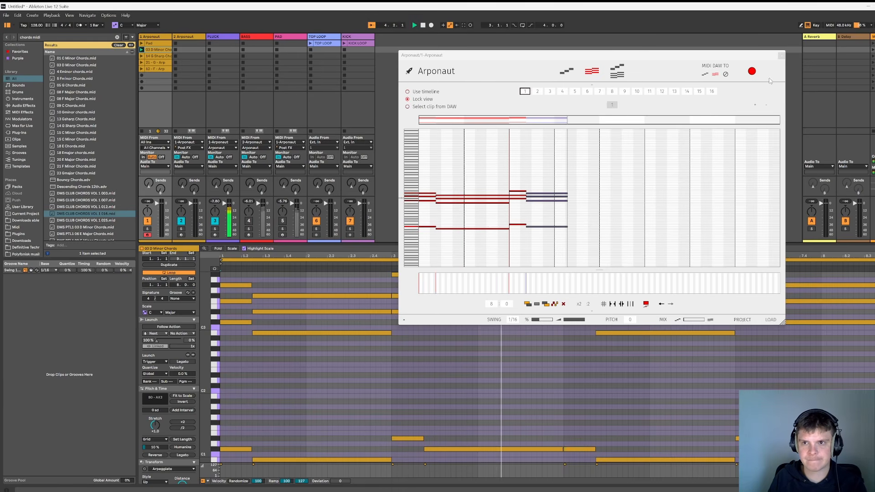
click(423, 25)
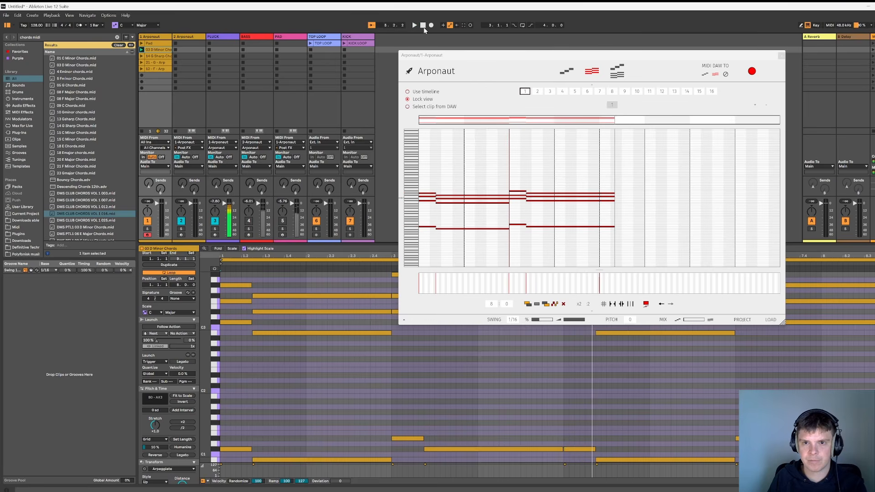
click(758, 74)
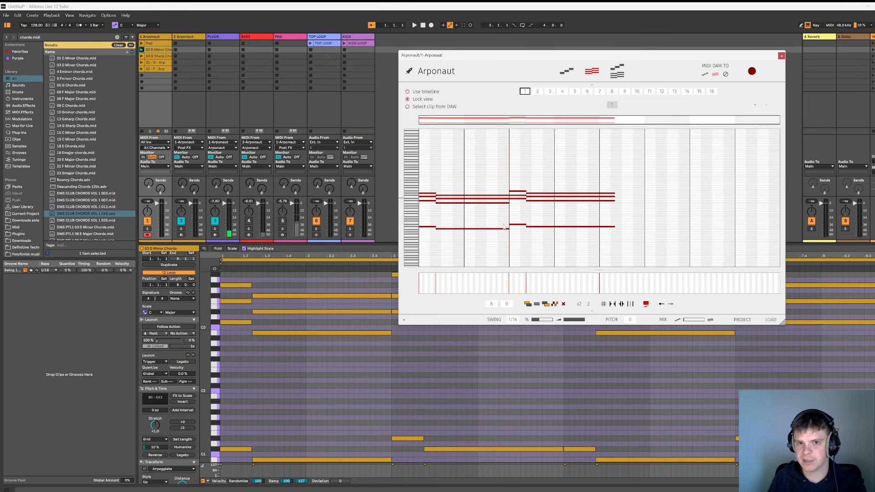
Select all the recorded chord notes in 1-Arponaut's chord editor and delete them
drag(614, 252, 439, 172)
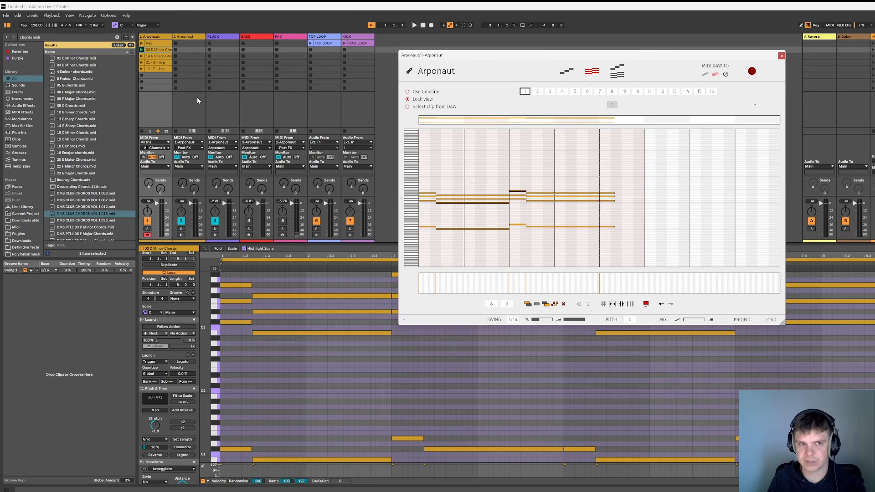
click(152, 51)
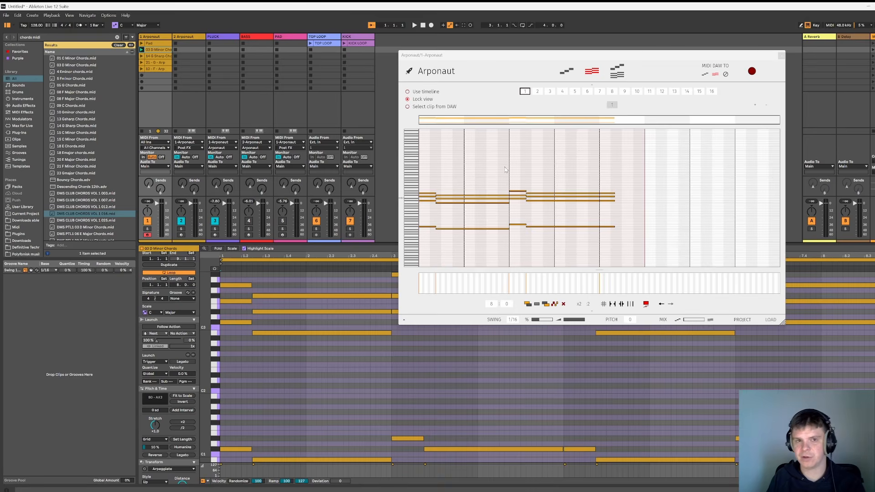
drag(636, 163, 422, 242)
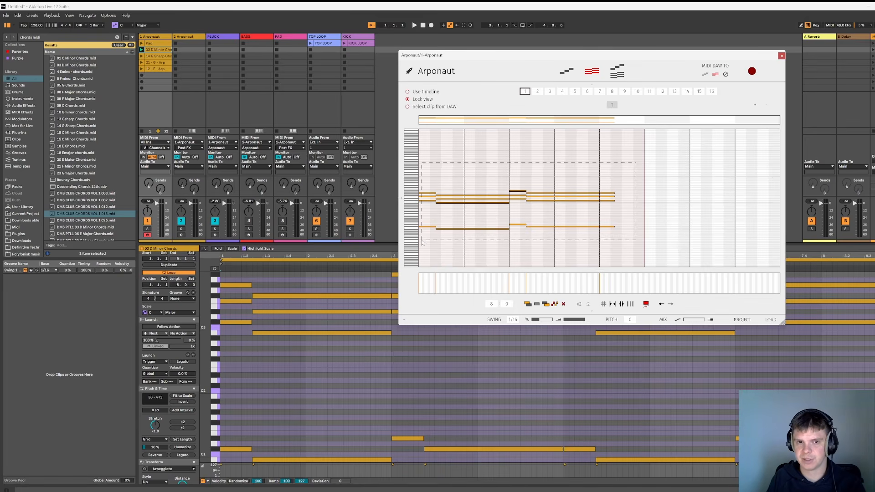
key(Delete)
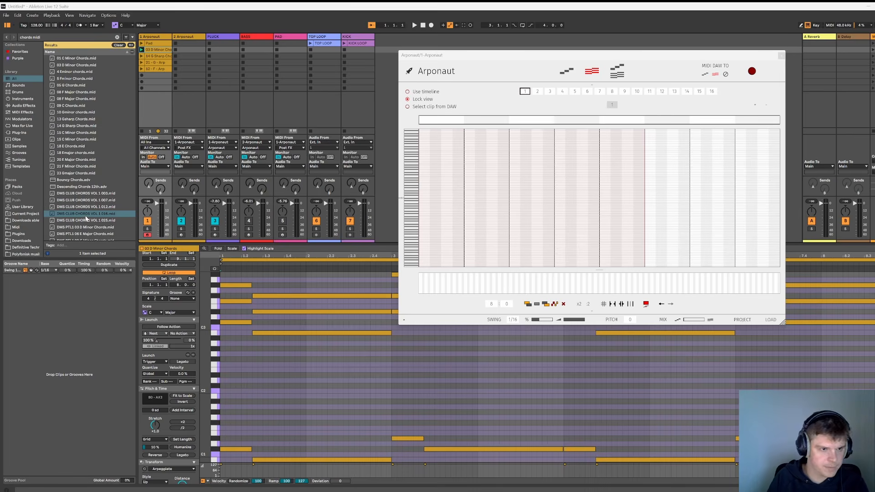
Load the DMS CLUB CHORDS VOL 1 016 file into 1-Arponaut's chord editor and turn off its incoming DAW MIDI routing
drag(86, 218, 470, 197)
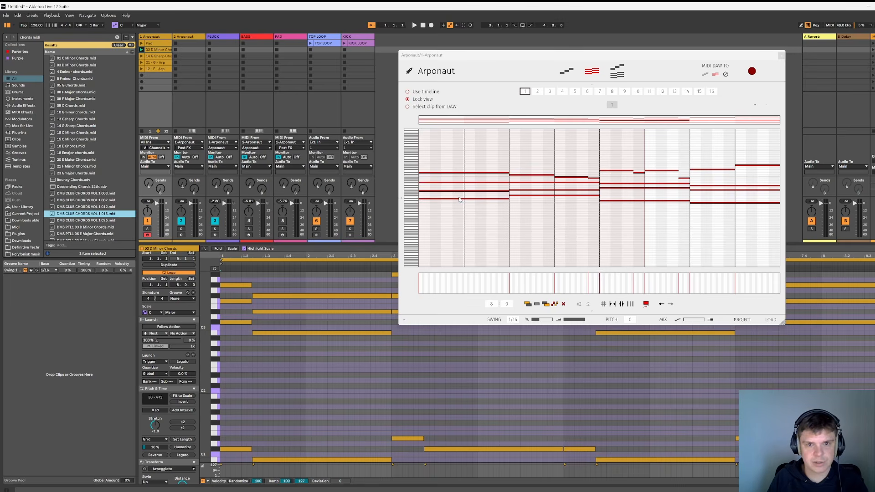
click(572, 71)
click(589, 71)
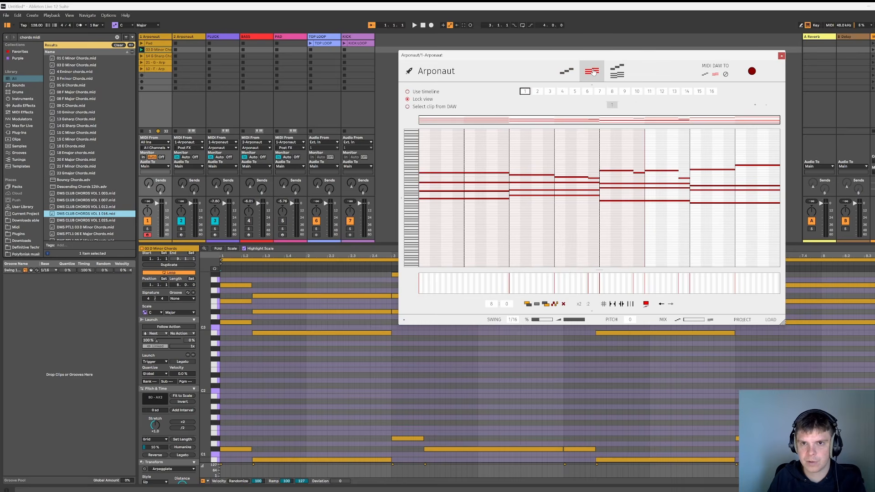
click(726, 73)
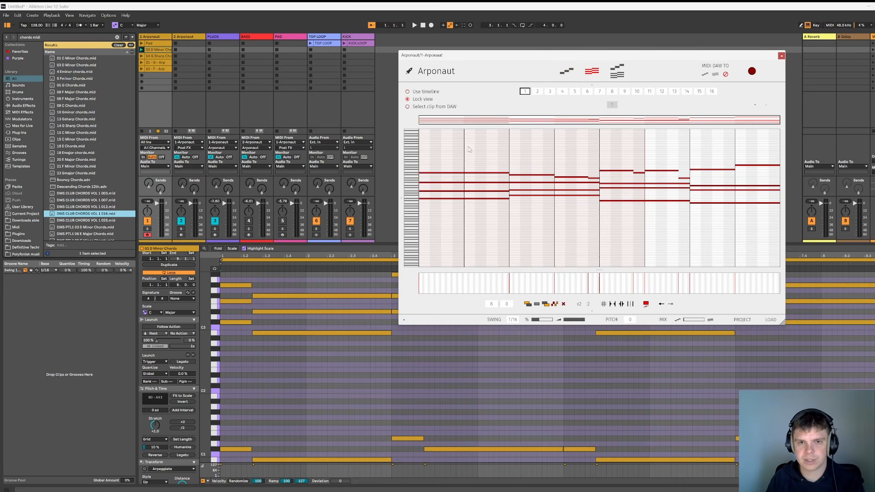
Play the loaded chords while viewing 1-Arponaut's melody pattern, then stop playback
key(space)
click(566, 71)
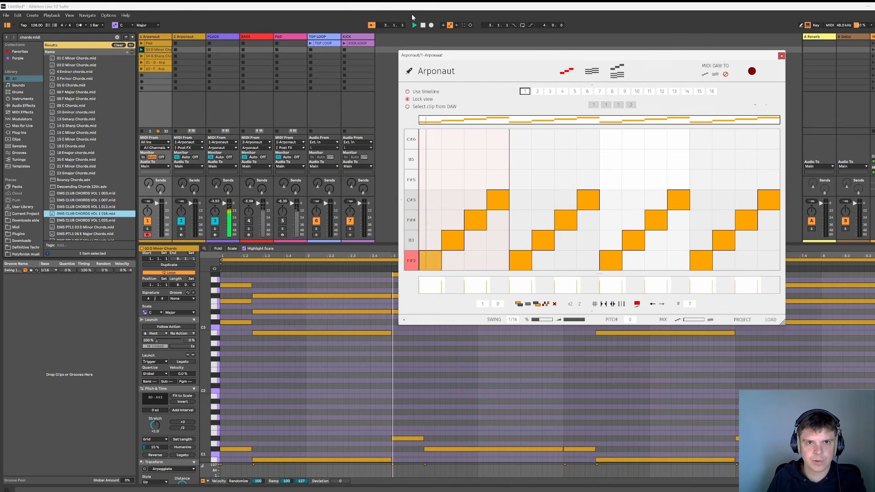
click(423, 26)
Arm the PLUCK track, record the melody it receives from 1-Arponaut into its first clip slot, and stop playback
click(226, 36)
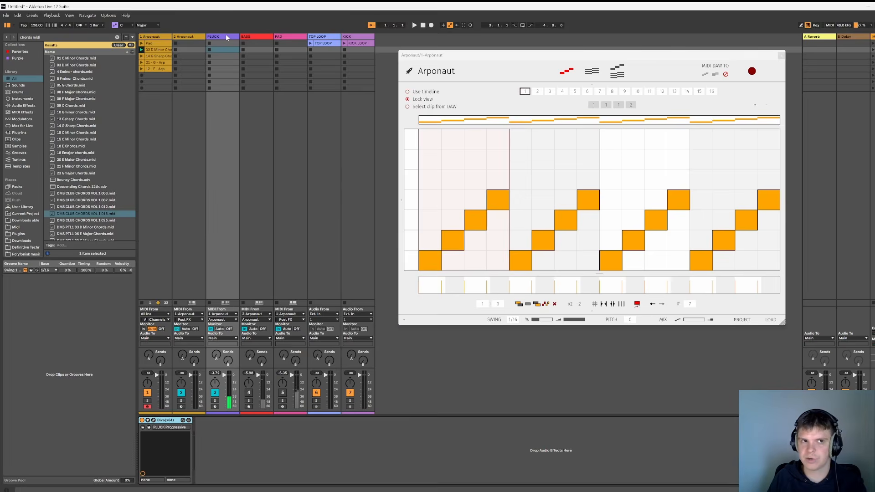
click(214, 407)
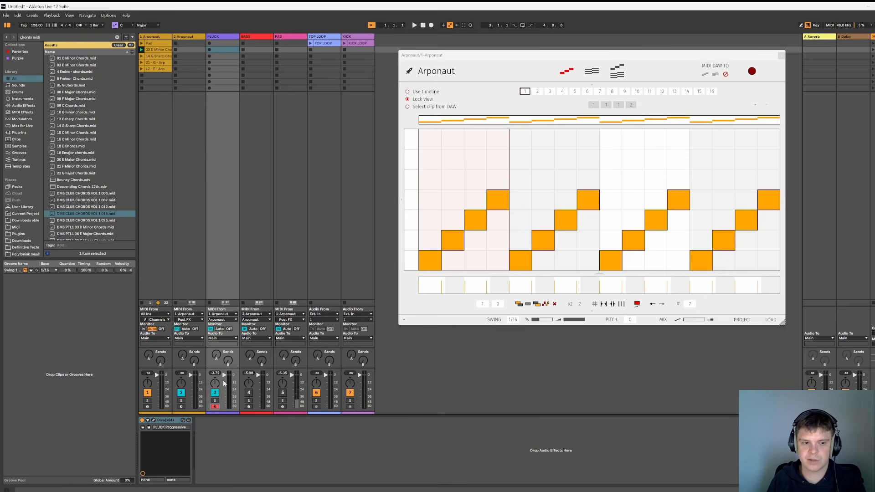
click(208, 43)
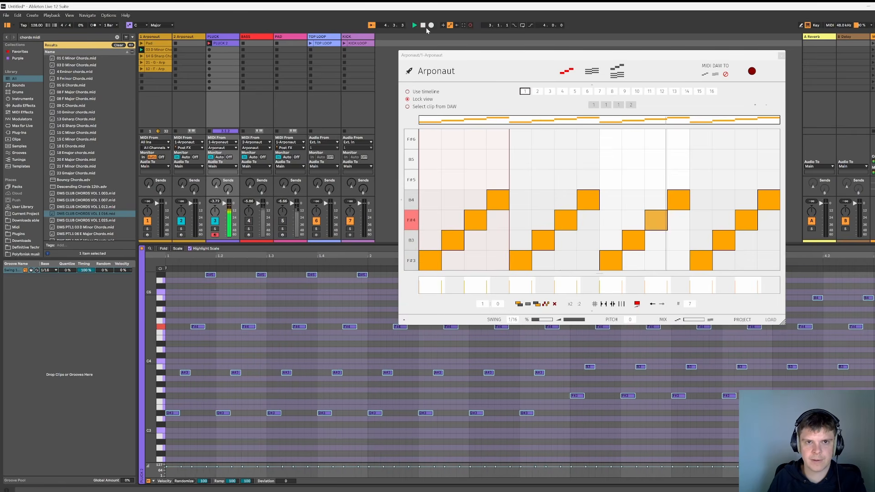
click(422, 27)
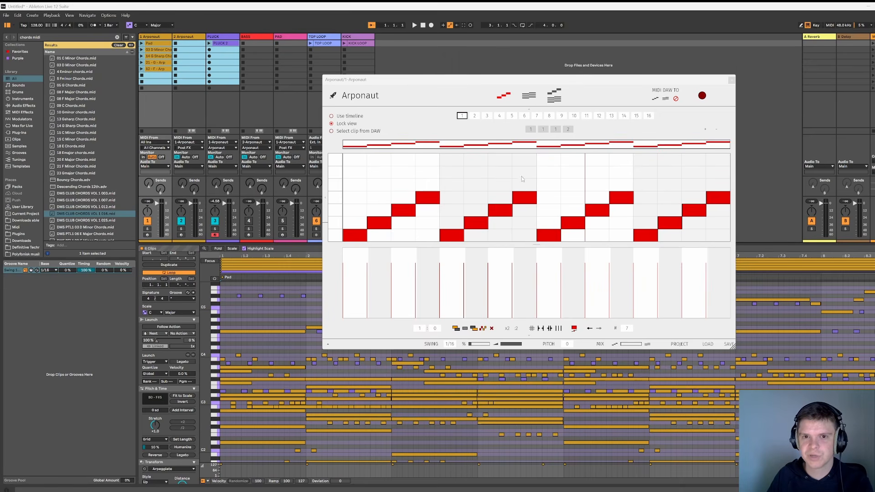
Delete all session clips from the 1 Arponaut and PLUCK tracks
click(536, 104)
click(504, 95)
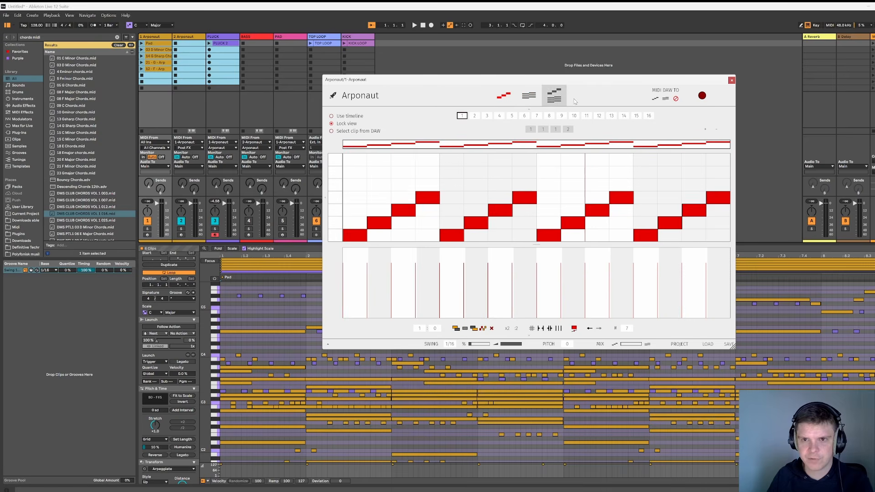
click(246, 65)
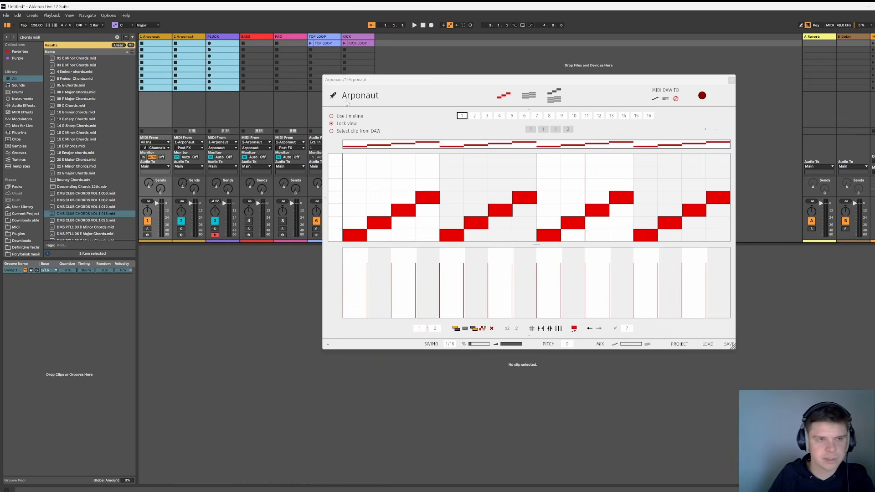
click(223, 50)
click(157, 50)
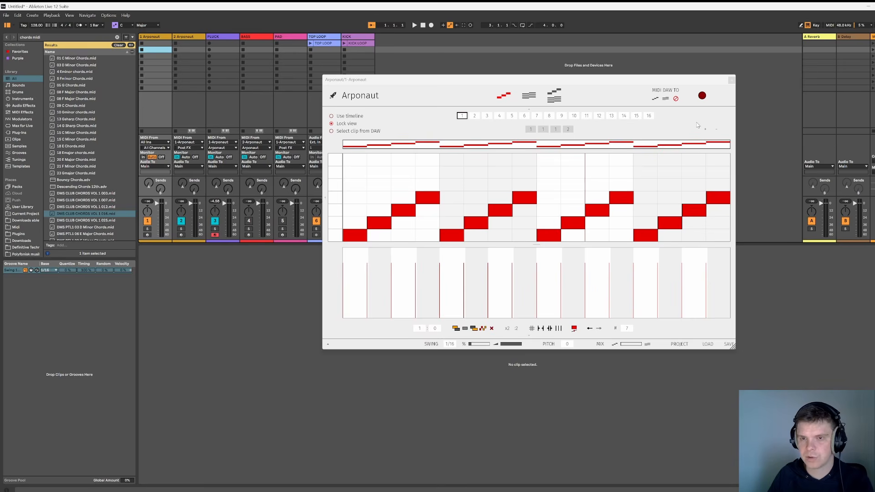
Draw varied velocities across the notes of 1-Arponaut's melody pattern while auditioning it, then stop playback
click(529, 95)
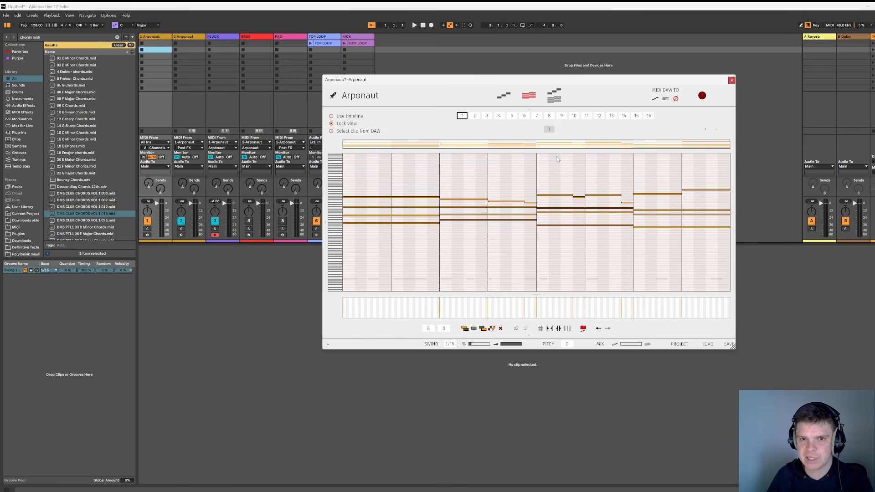
click(501, 97)
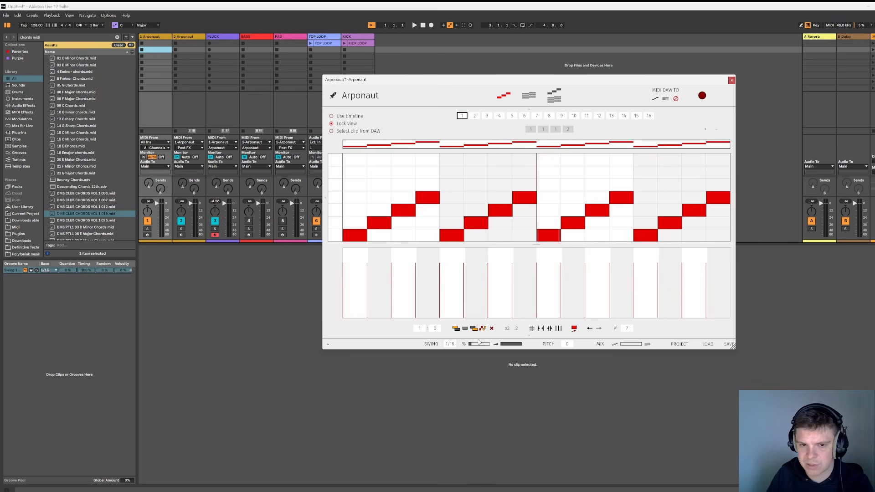
drag(470, 293, 340, 261)
mouse_move(486, 260)
mouse_down()
mouse_move(564, 283)
mouse_move(576, 273)
mouse_move(705, 282)
mouse_up()
click(415, 24)
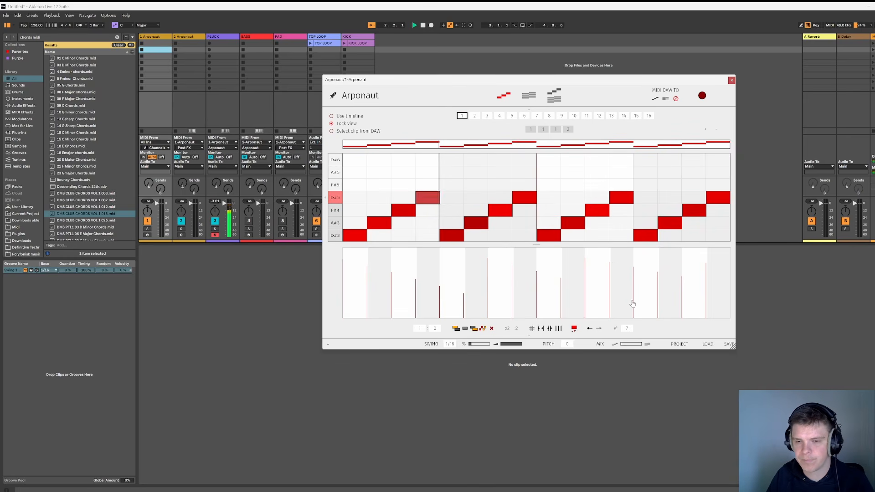
drag(633, 299, 711, 246)
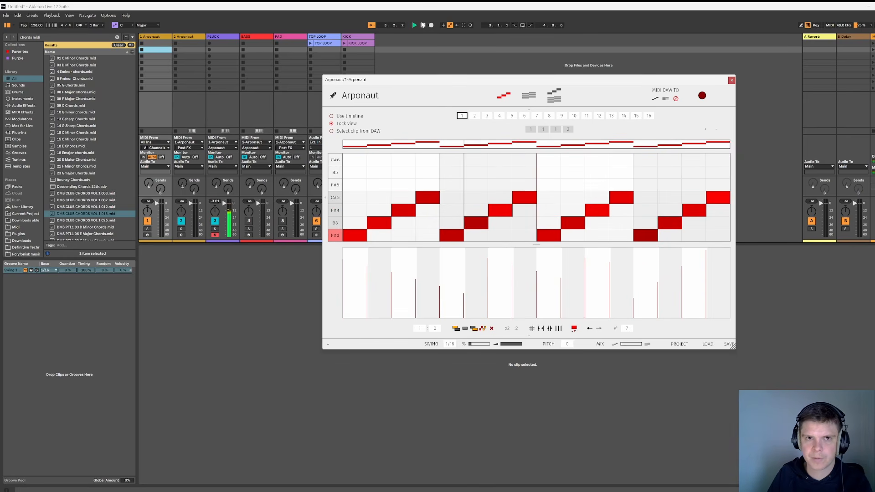
click(423, 26)
Slightly raise the melody pattern's 1/16 swing amount and lower its overall velocity, then audition it and stop playback
click(474, 345)
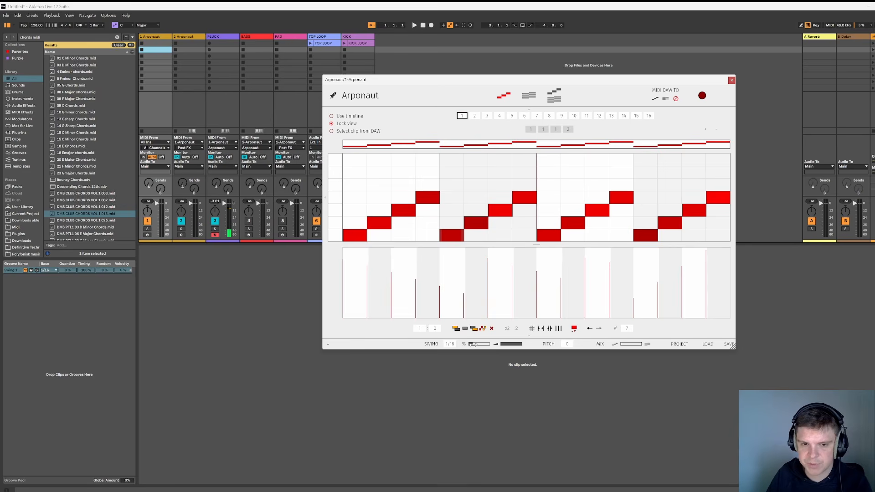
click(414, 26)
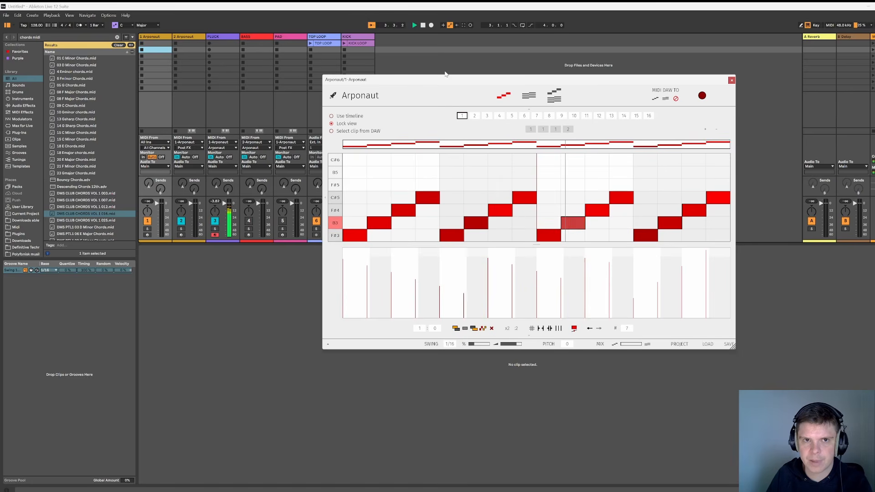
click(422, 26)
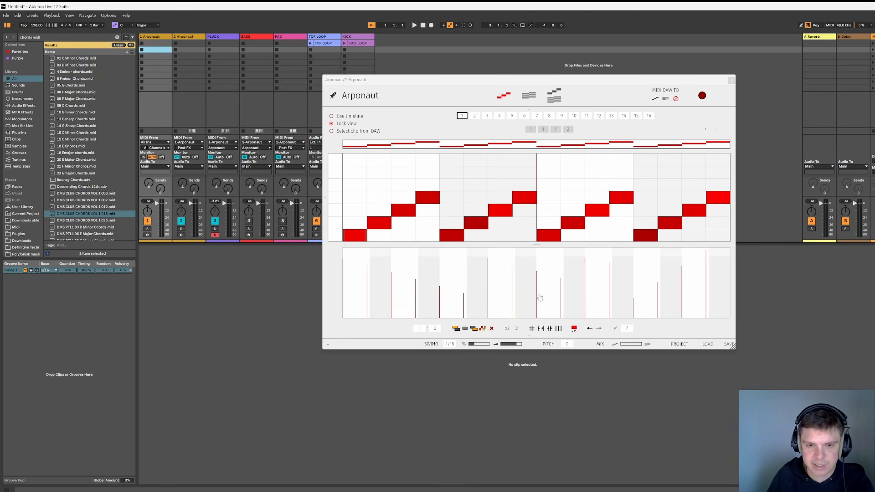
Open velocity randomization for the melody notes, with a relative range of -20 to +20, and raise the seed to 17
right_click(464, 274)
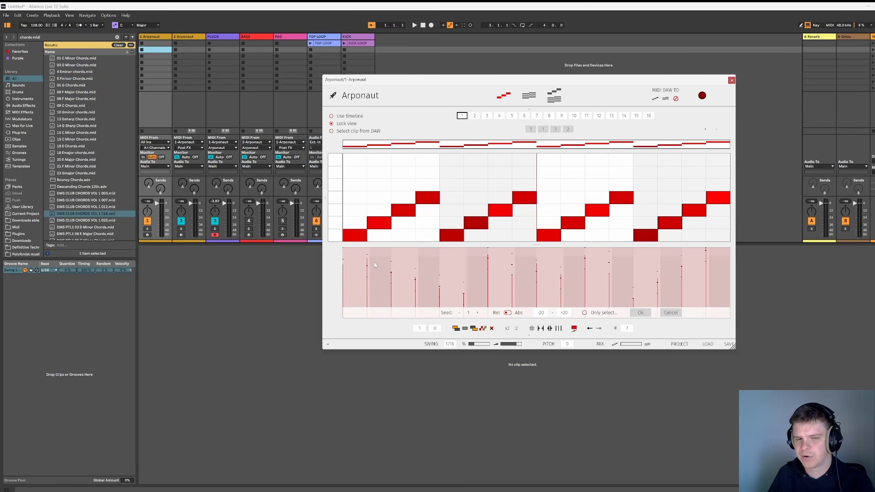
click(478, 314)
click(478, 314)
click(478, 314)
click(478, 313)
click(478, 314)
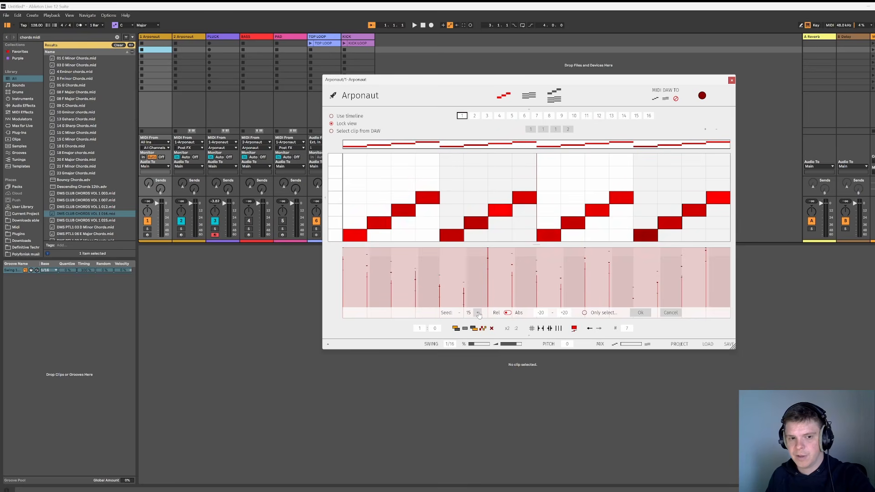
click(478, 314)
click(479, 314)
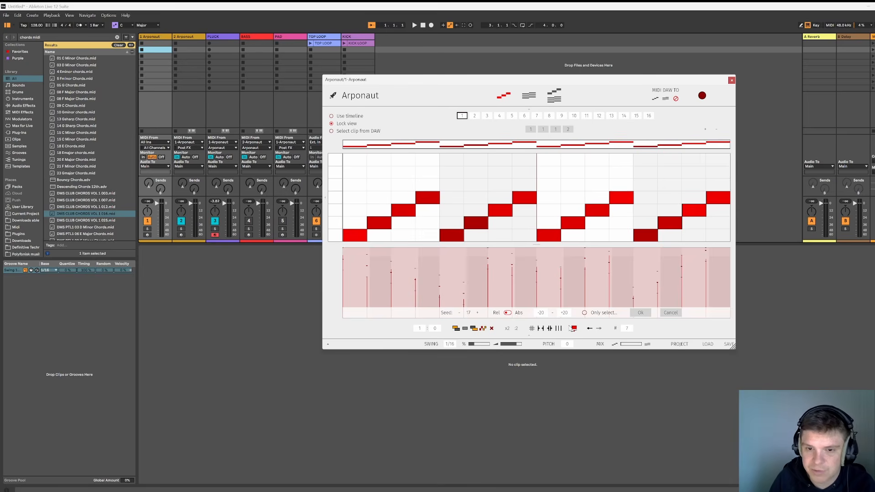
Raise the velocity randomization seed to 28
click(477, 312)
click(477, 312)
click(477, 313)
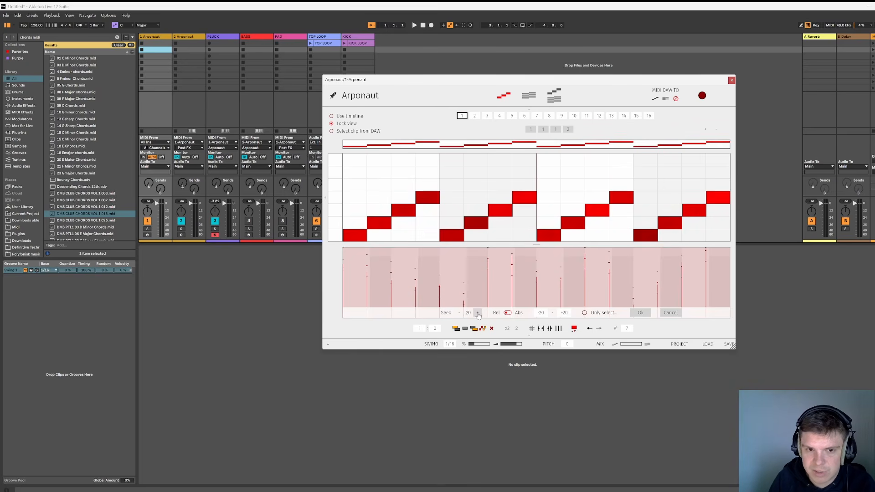
click(478, 312)
click(478, 313)
click(478, 313)
click(478, 312)
click(478, 313)
click(477, 312)
click(478, 312)
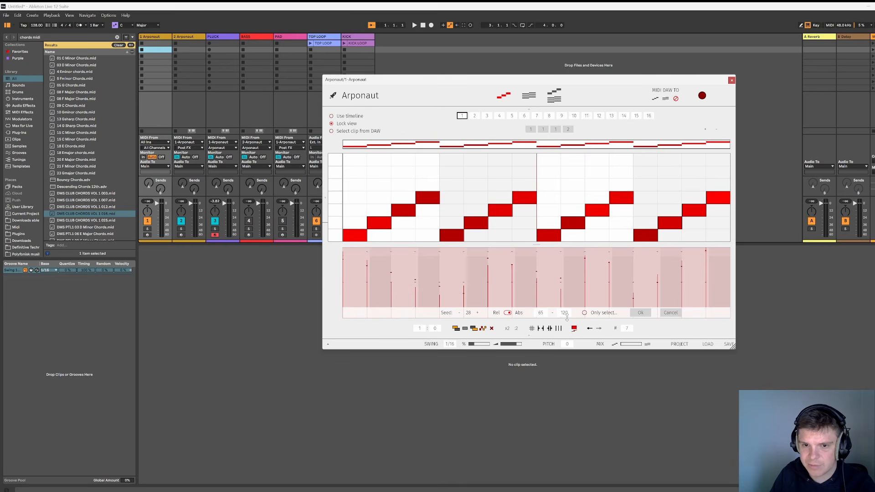
Limit the absolute velocity randomization to the range 65 to 117 and raise the seed to 31
drag(566, 318, 567, 322)
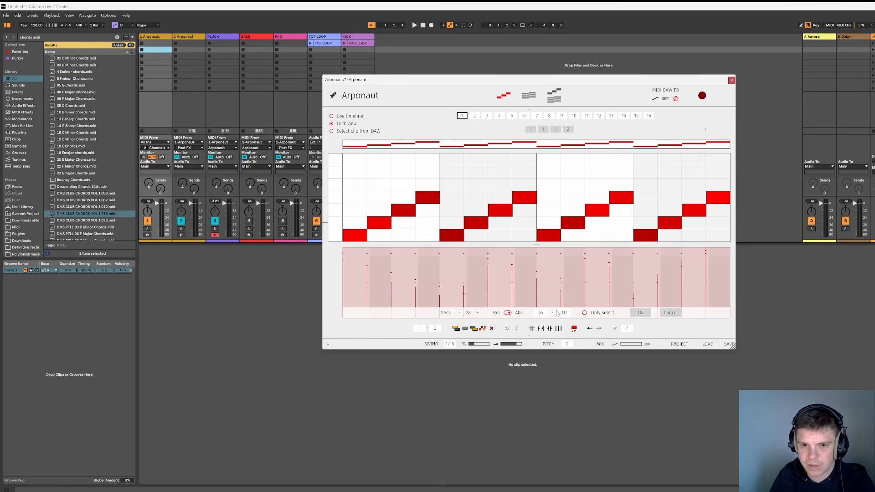
click(478, 314)
click(478, 314)
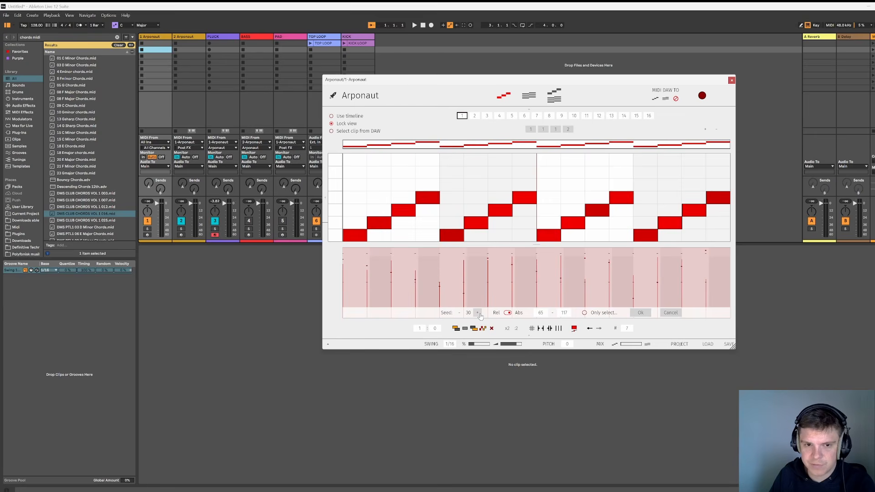
click(480, 317)
Start playback, randomize velocities with an absolute range of 0 to 127 and seed 32, then switch back to relative mode
key(space)
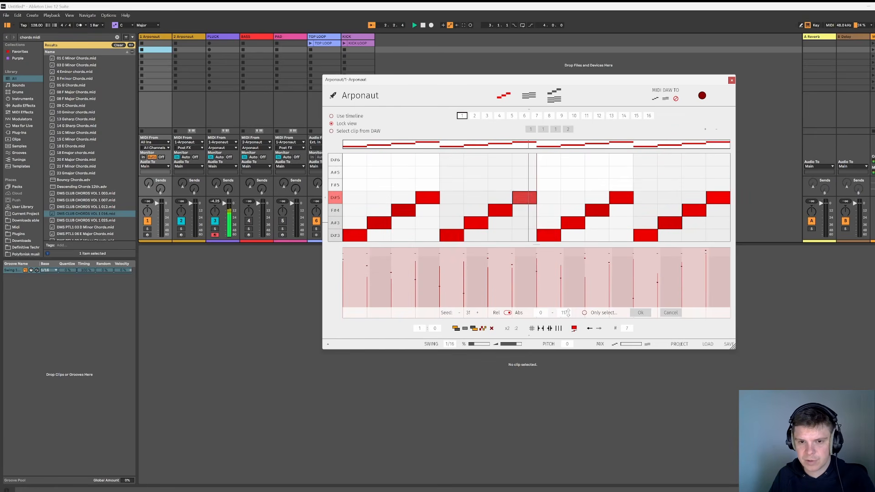
click(508, 313)
click(477, 313)
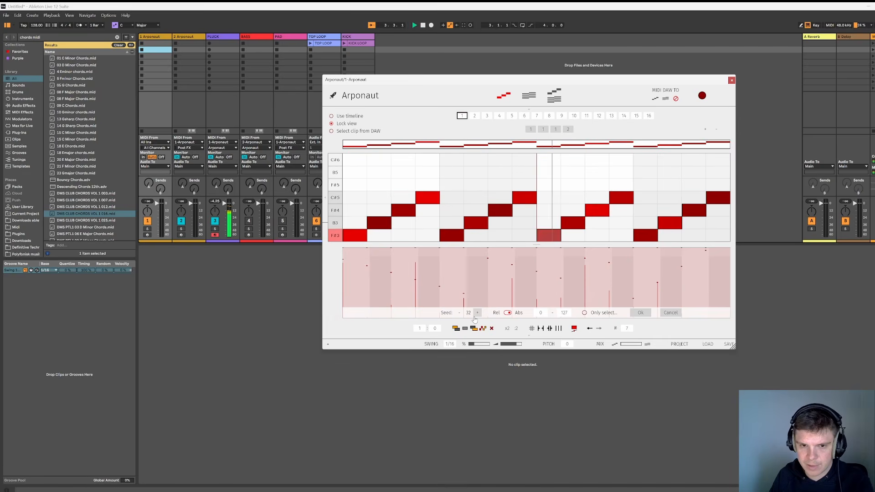
click(508, 312)
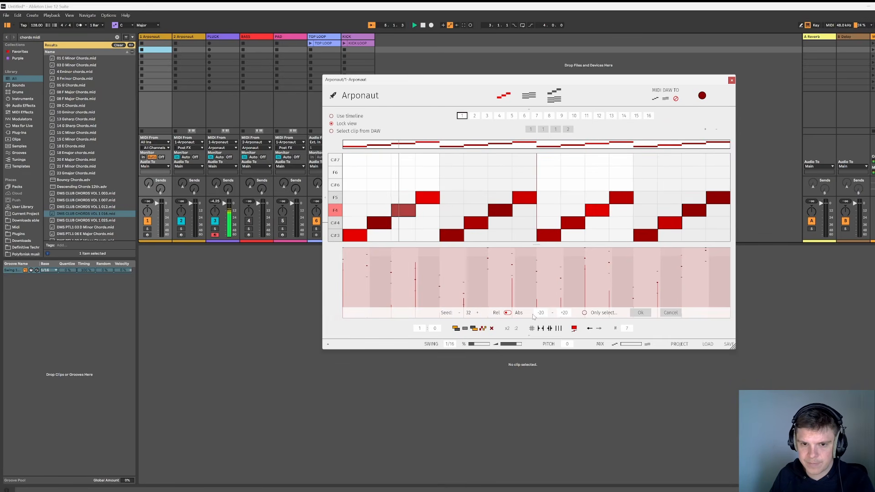
Compare other seeds for the relative velocity randomization during playback, ending on seed 35, and stop playback
click(459, 312)
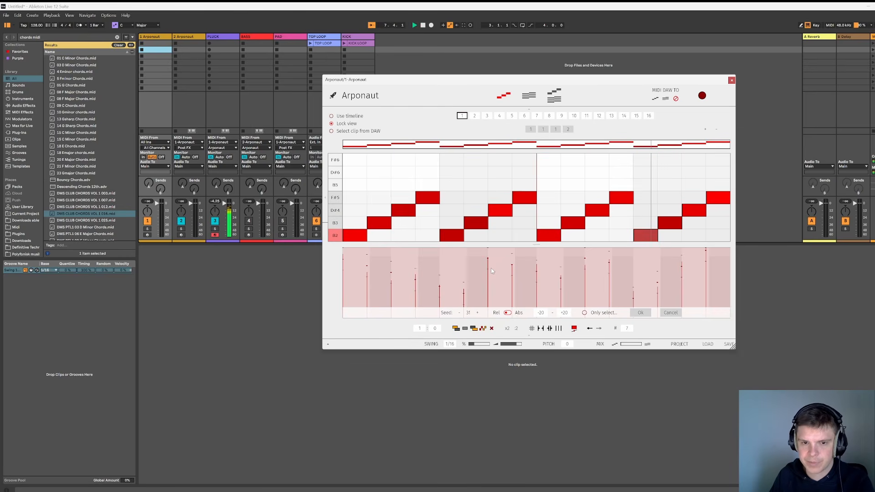
click(478, 312)
click(478, 313)
click(477, 312)
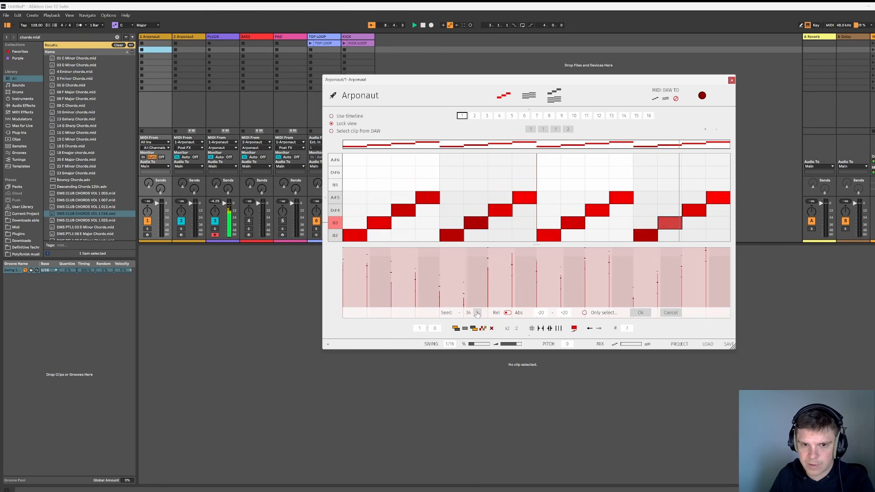
click(477, 313)
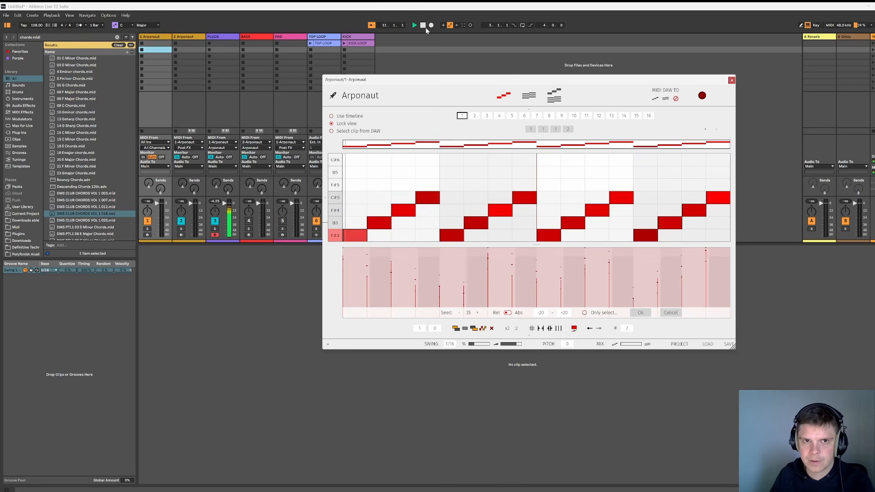
key(space)
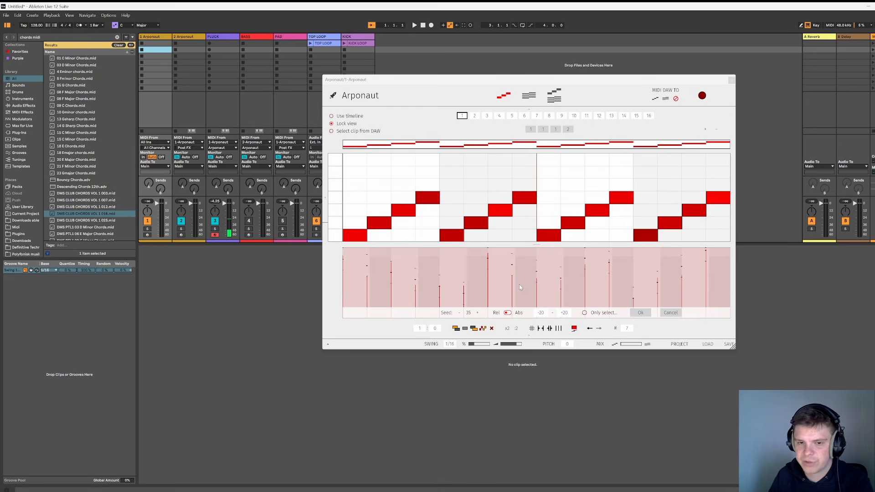
Restrict velocity randomization to the two upper notes of the second arpeggio run, raise the seed to 42 and apply it
click(585, 313)
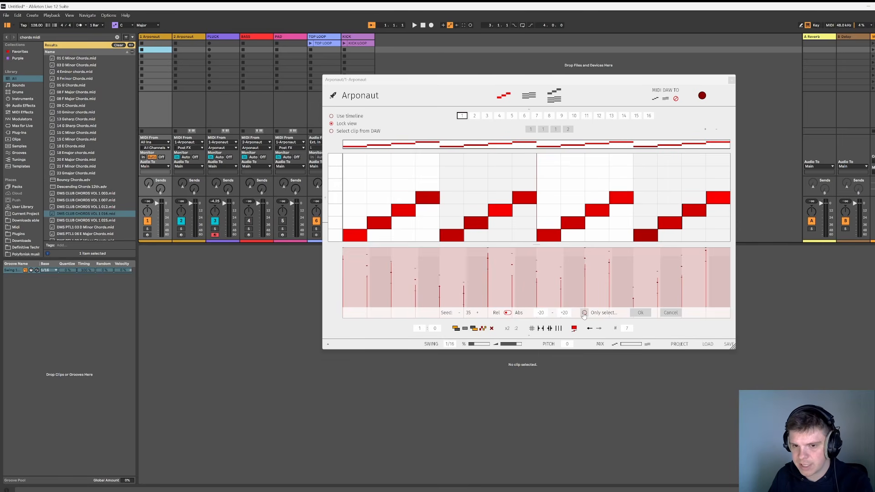
drag(470, 177, 545, 209)
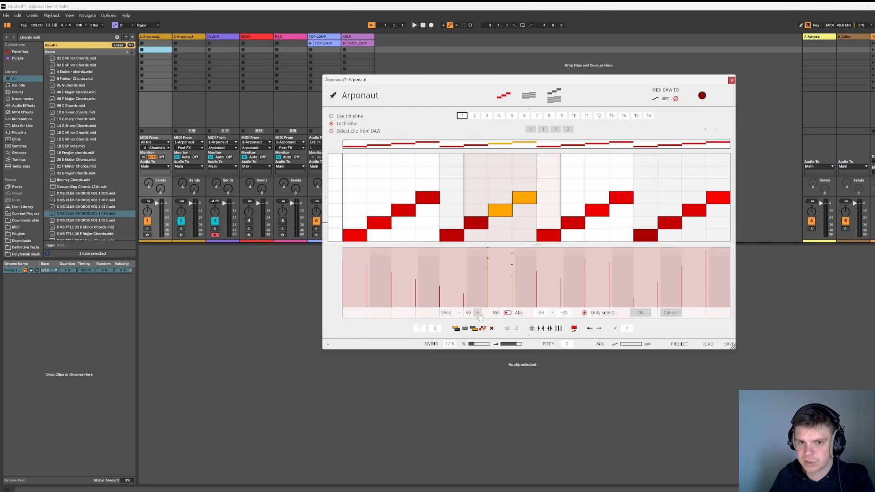
click(478, 313)
click(478, 313)
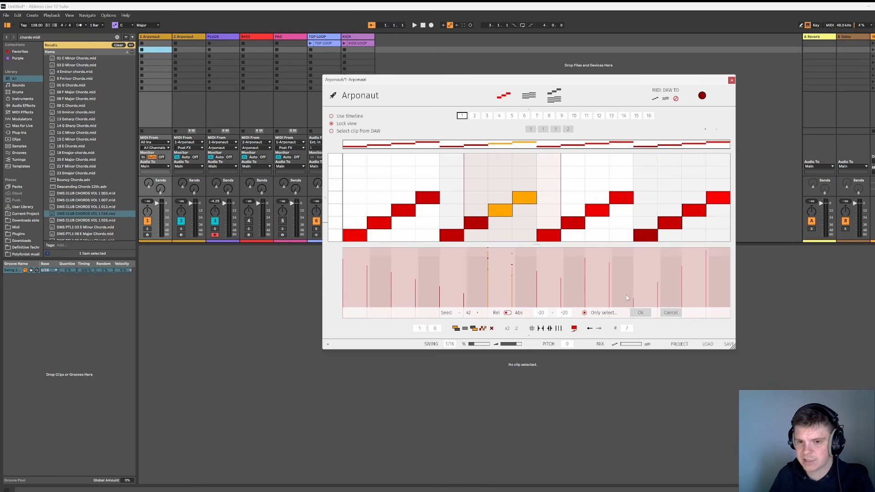
click(641, 312)
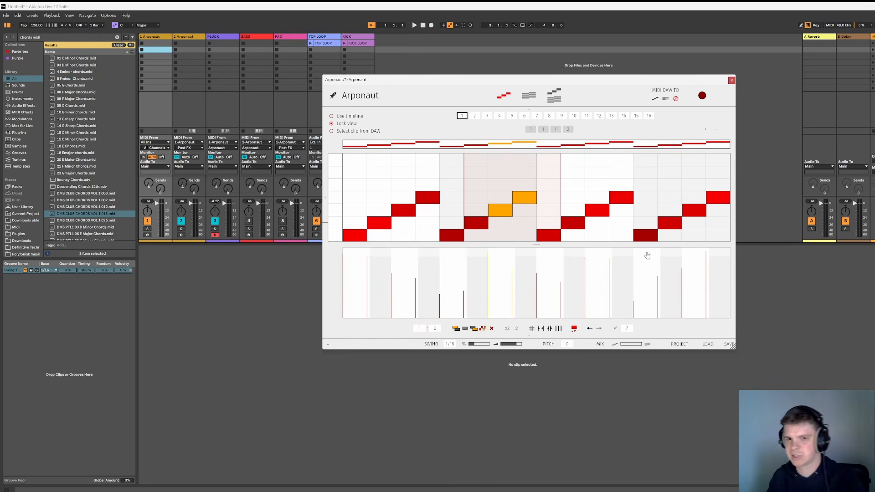
Deselect the notes and play back the melody briefly to hear the randomized velocities
click(488, 163)
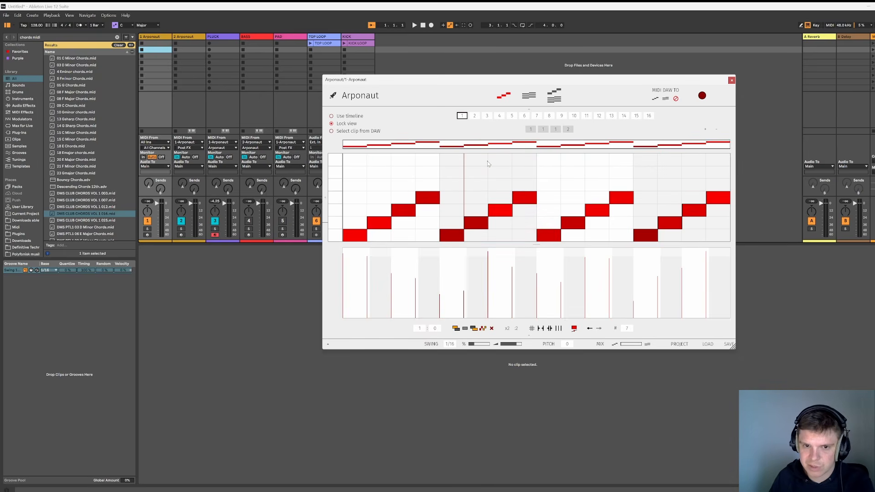
click(416, 26)
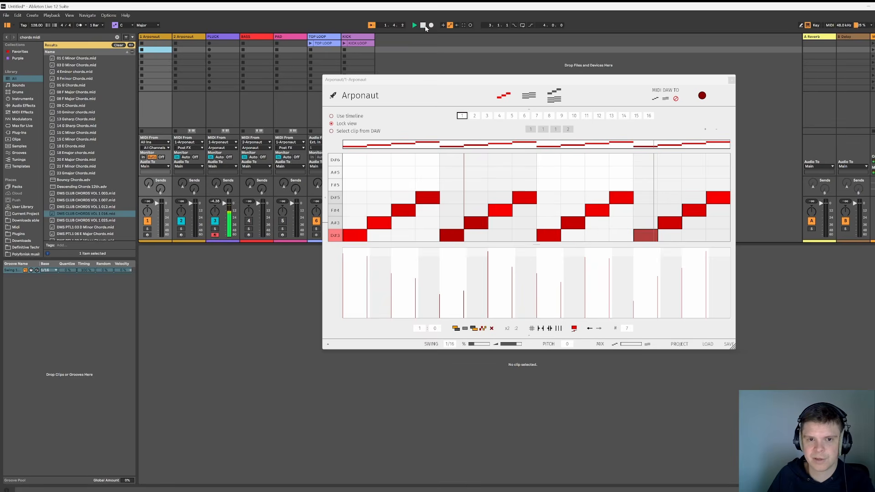
click(423, 25)
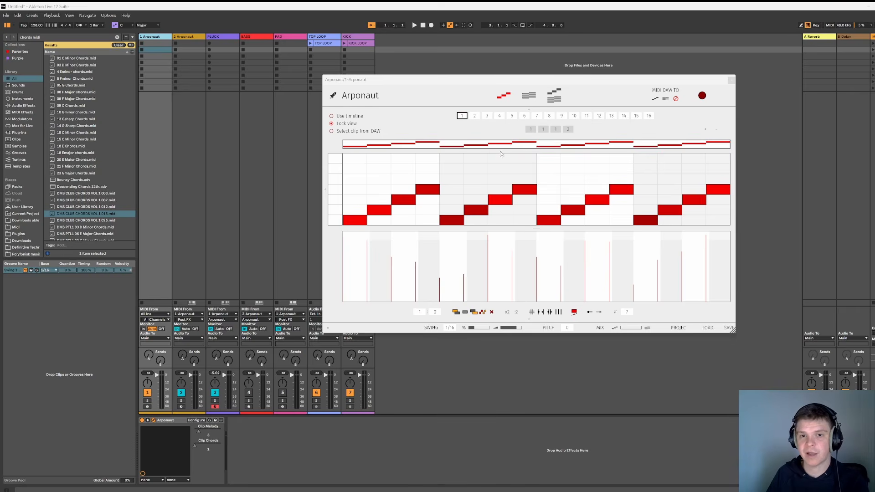
Enlarge the note grid by hiding the clip selector and shrinking the velocity lane, and open note randomization with grid size 64
click(529, 108)
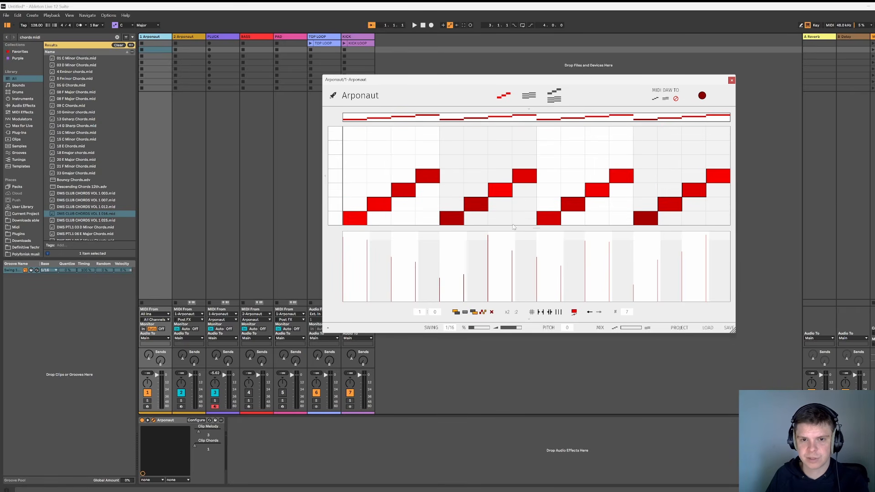
drag(524, 234, 524, 286)
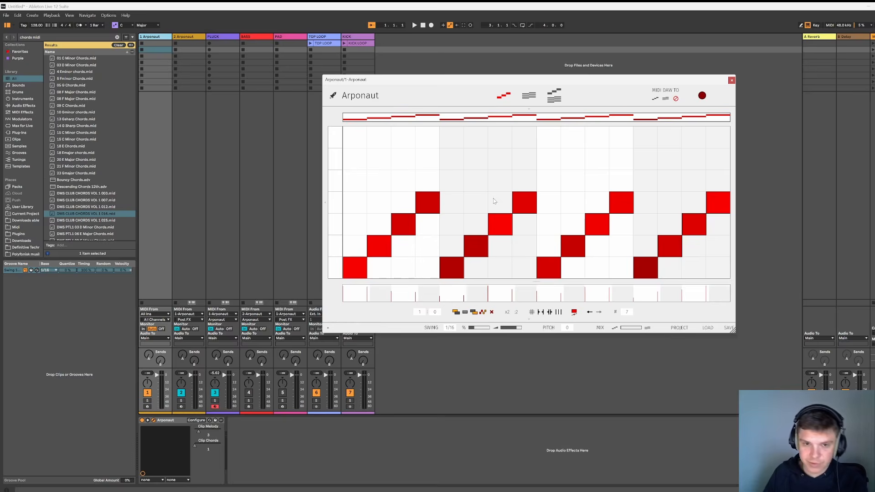
key(r)
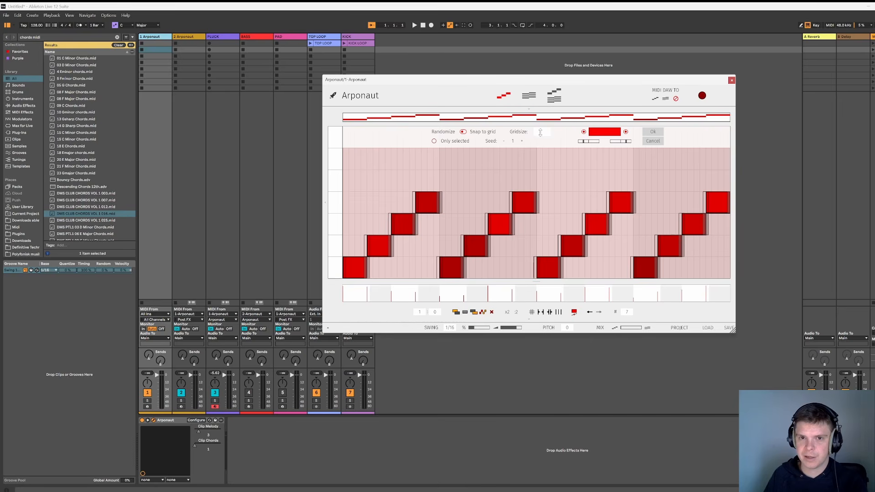
mouse_move(542, 132)
mouse_down()
mouse_move(542, 141)
mouse_move(545, 128)
mouse_up()
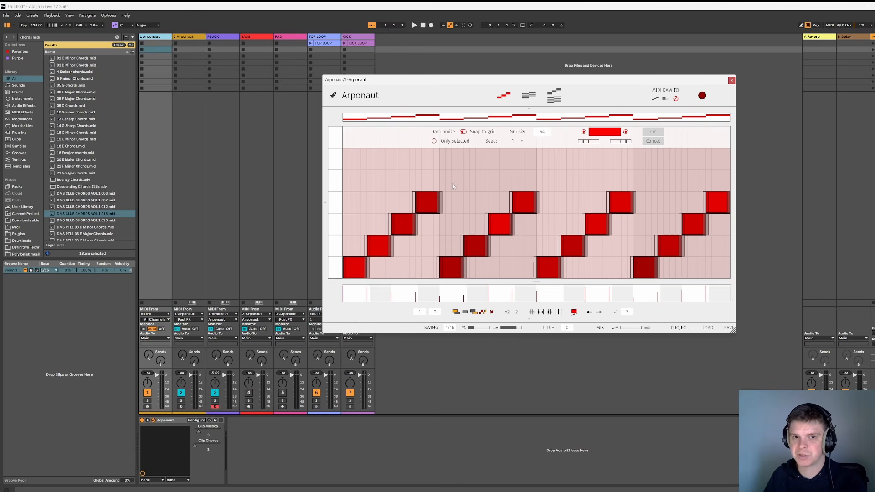
Raise the note timing randomization seed to 8
click(523, 144)
click(522, 144)
click(523, 144)
click(522, 144)
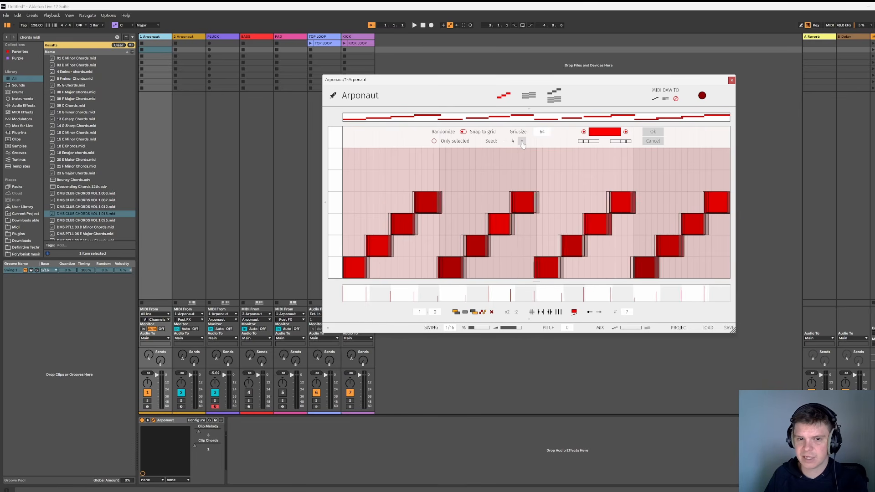
click(523, 144)
click(522, 144)
click(523, 143)
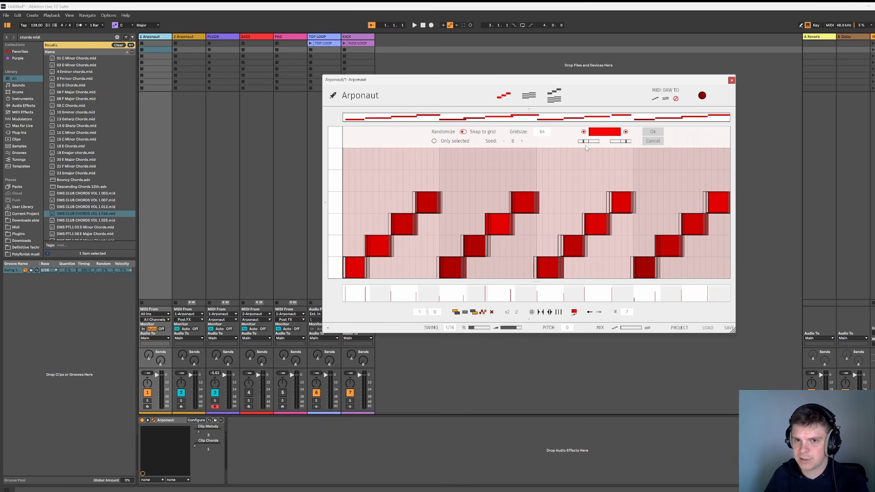
Adjust the randomization ranges of the note starts and note ends, and set the grid size to 32
mouse_move(584, 141)
mouse_down()
mouse_move(573, 141)
mouse_move(582, 143)
mouse_up()
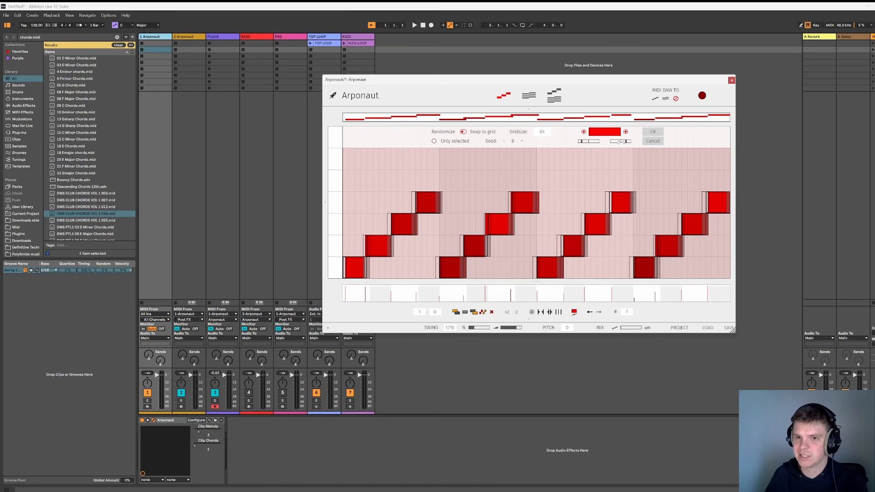
drag(621, 142, 628, 142)
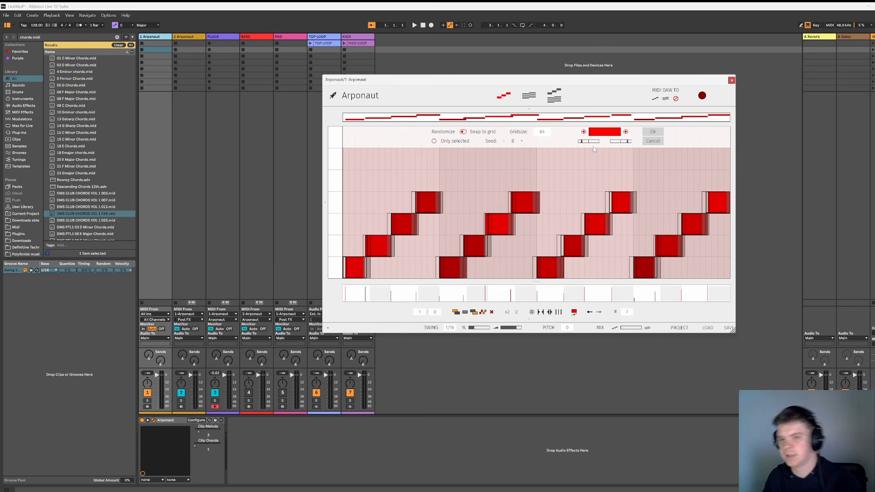
drag(583, 142, 588, 142)
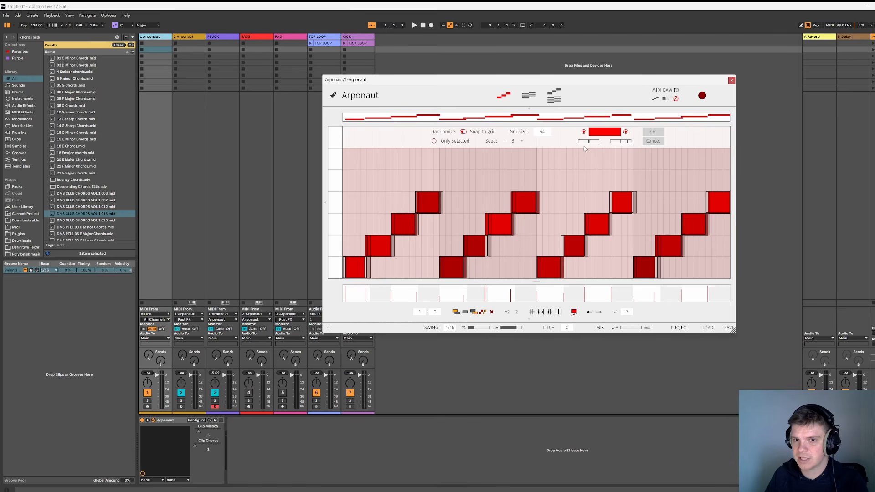
drag(628, 142, 583, 142)
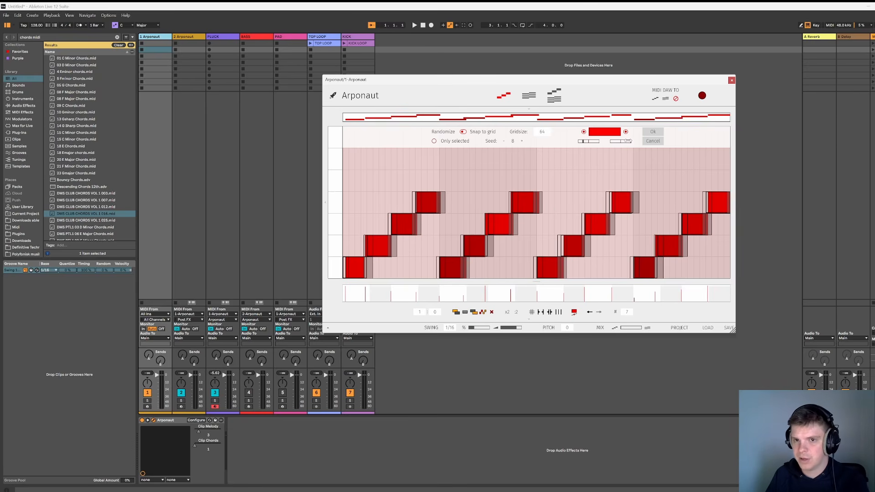
drag(633, 146, 627, 143)
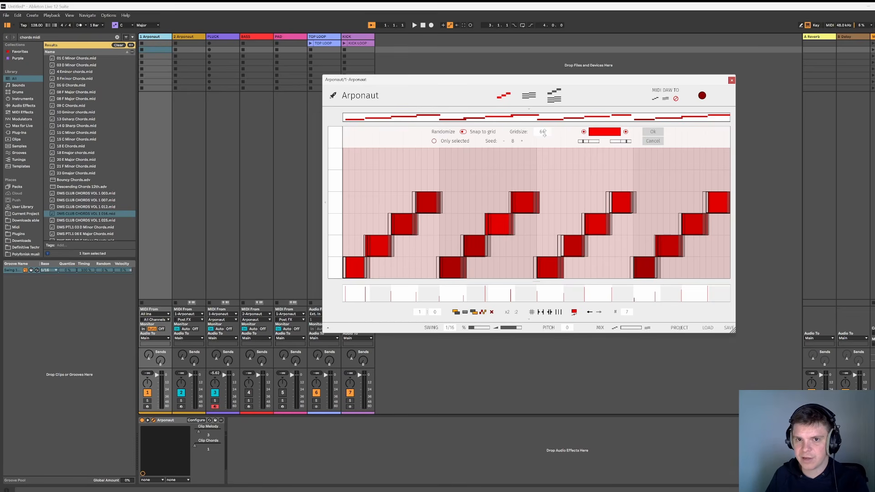
drag(543, 132, 541, 117)
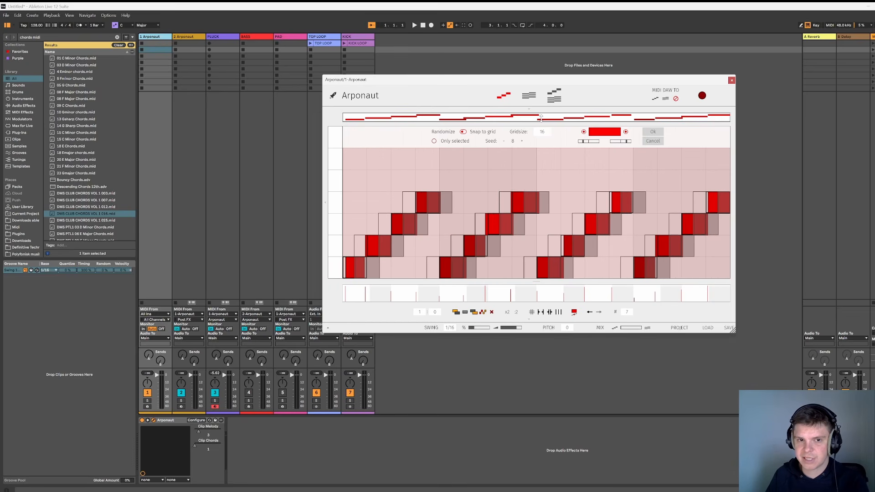
mouse_move(583, 141)
mouse_down()
mouse_move(539, 138)
mouse_move(582, 141)
mouse_up()
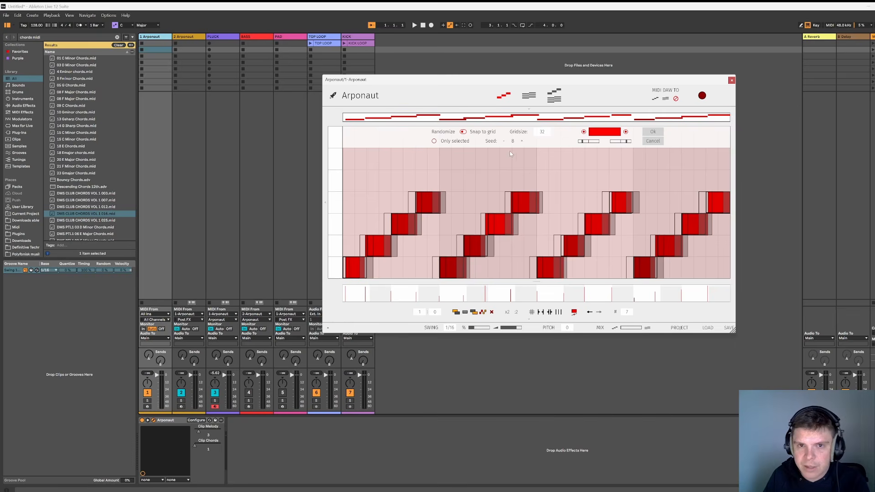
During playback, narrow the start and end randomization ranges and raise the seed to 10, and stop playback
key(space)
click(523, 141)
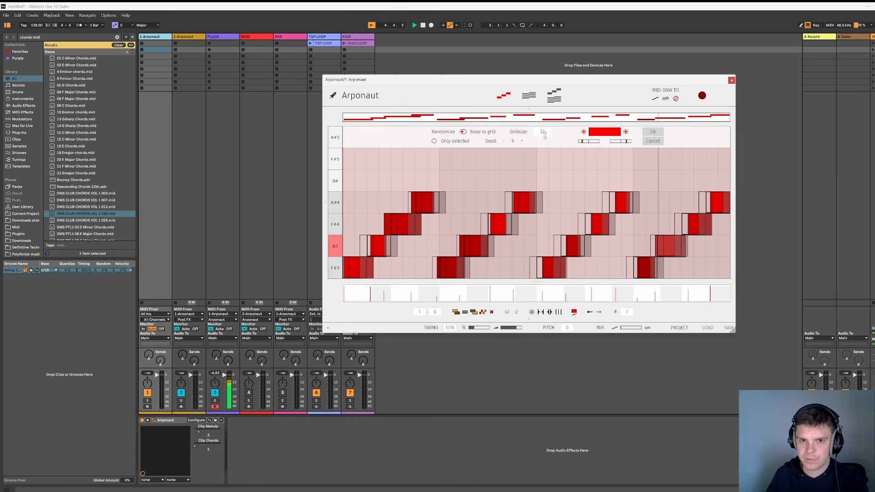
drag(585, 142, 623, 141)
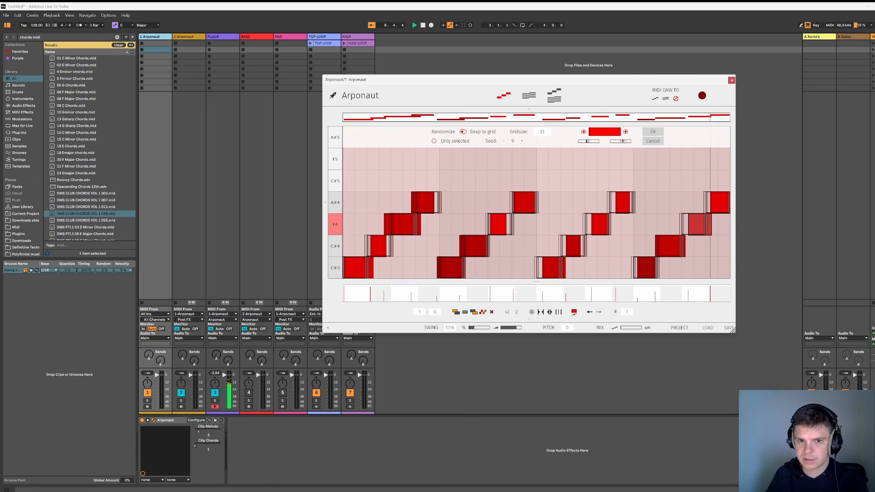
click(523, 141)
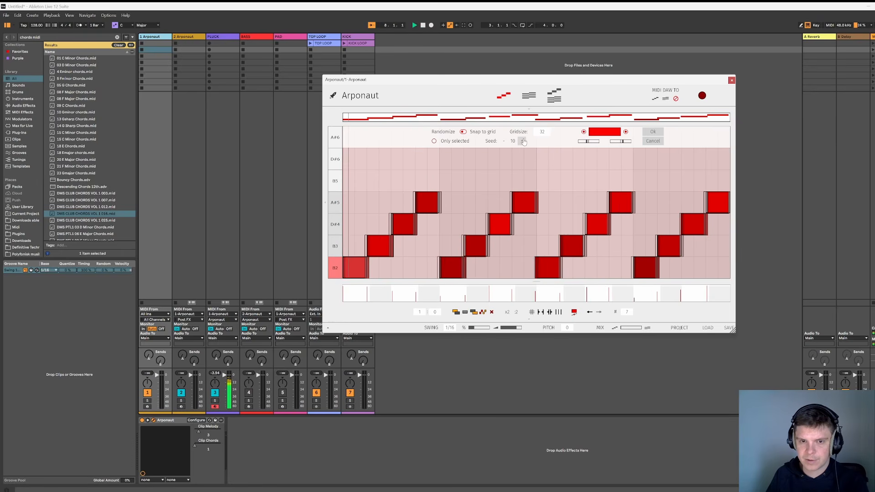
click(423, 27)
click(423, 26)
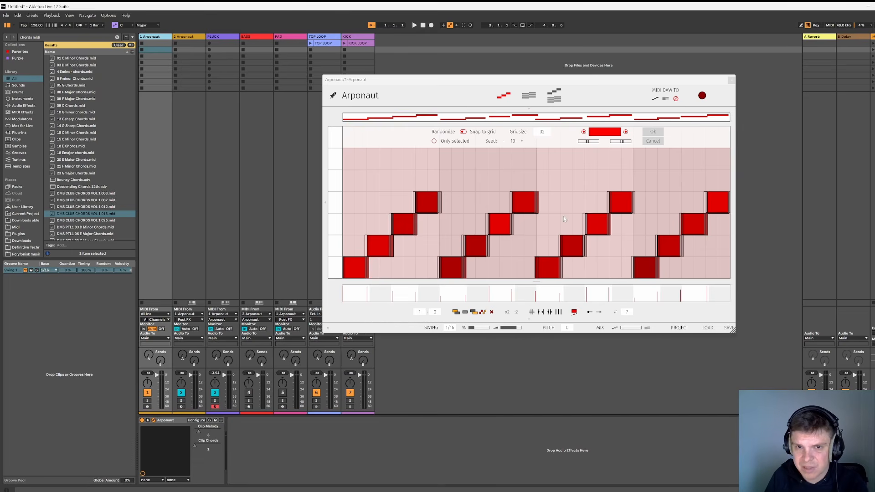
Try leaving the note ends out of the randomization, and include them again
click(565, 189)
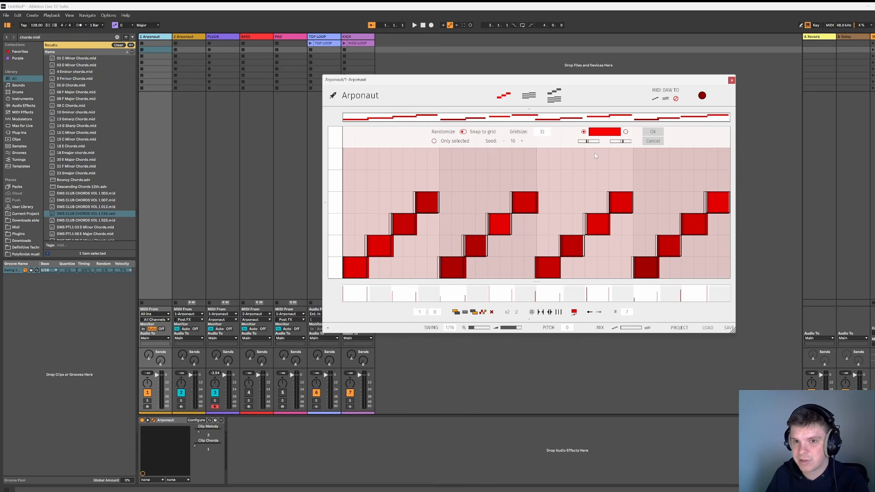
click(625, 132)
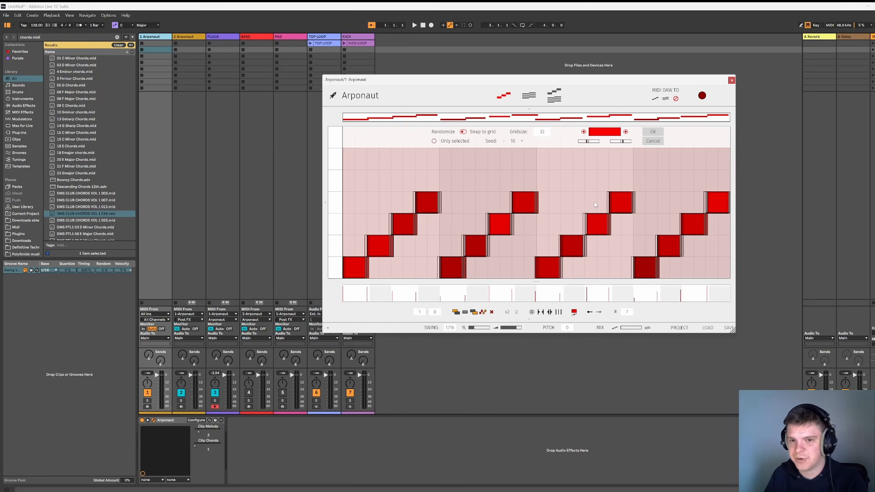
Switch from randomizing to snapping the notes to the 32 grid, test the strength, return it to full and apply
click(463, 131)
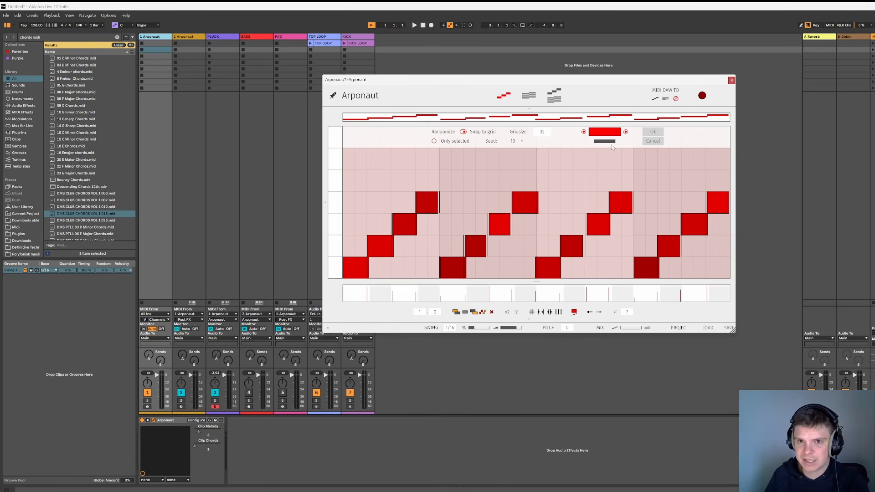
mouse_move(613, 142)
mouse_down()
mouse_move(595, 142)
mouse_move(610, 142)
mouse_up()
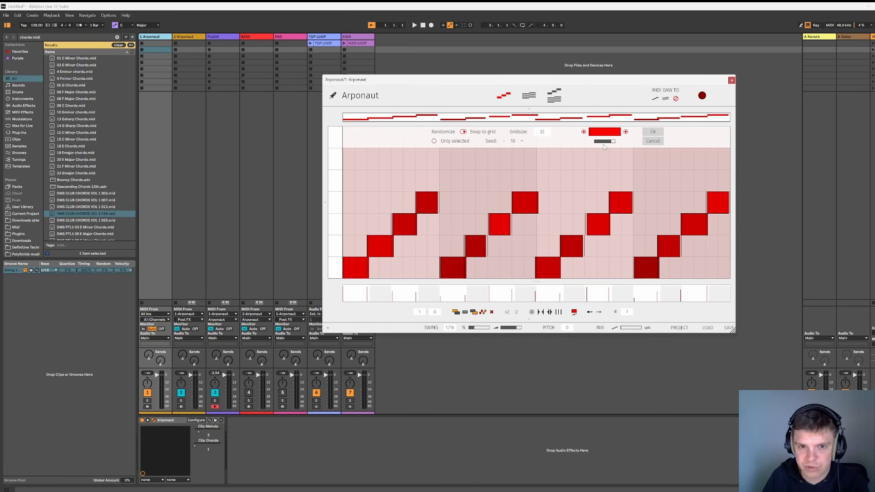
mouse_move(611, 142)
mouse_down()
mouse_move(593, 143)
mouse_move(619, 152)
mouse_up()
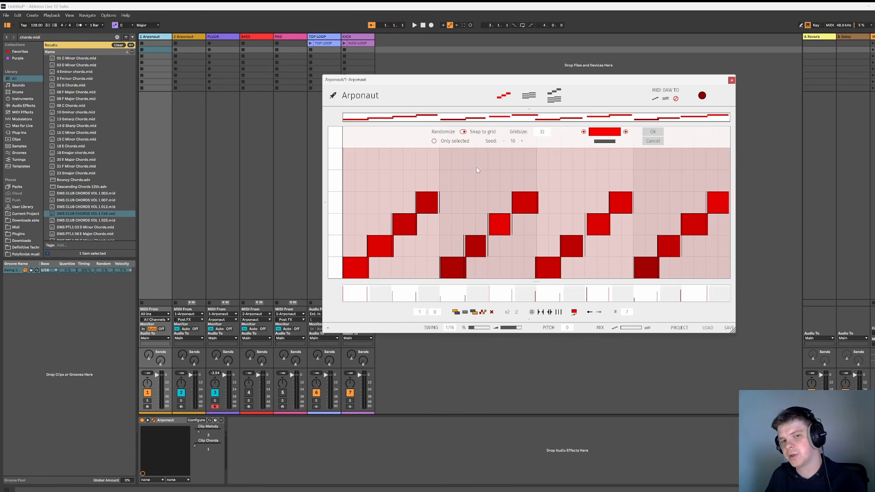
click(654, 132)
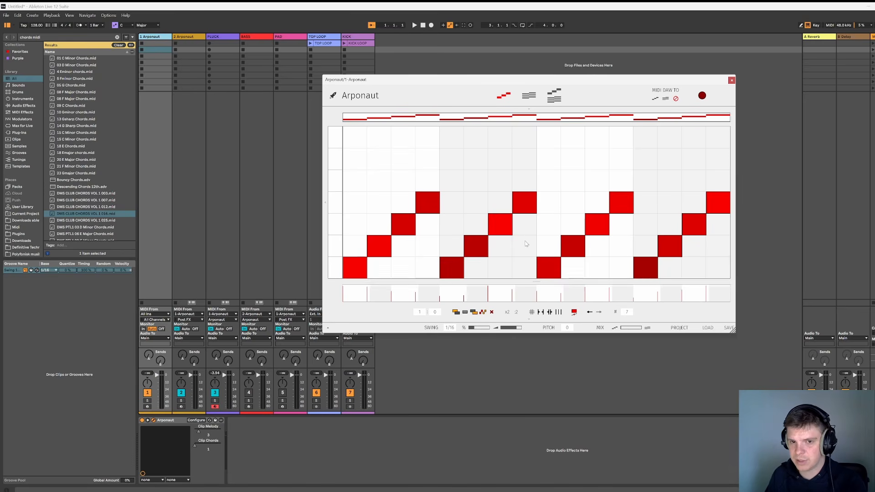
Randomize the melody's note starts and ends with grid size 16 and seed 11, apply it, and play back the result briefly
key(r)
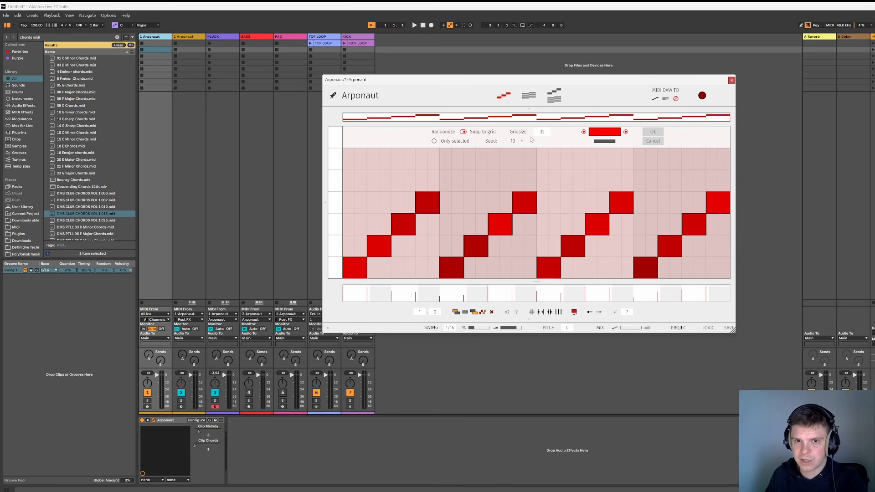
click(463, 131)
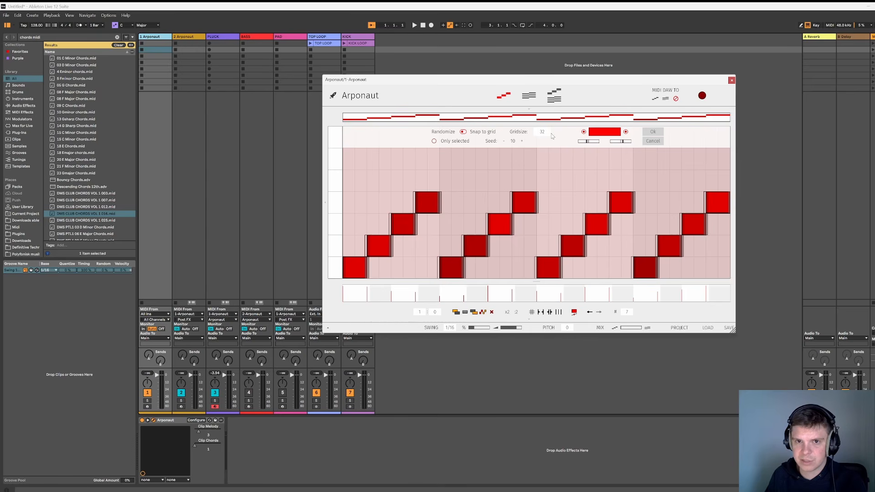
drag(545, 132, 545, 125)
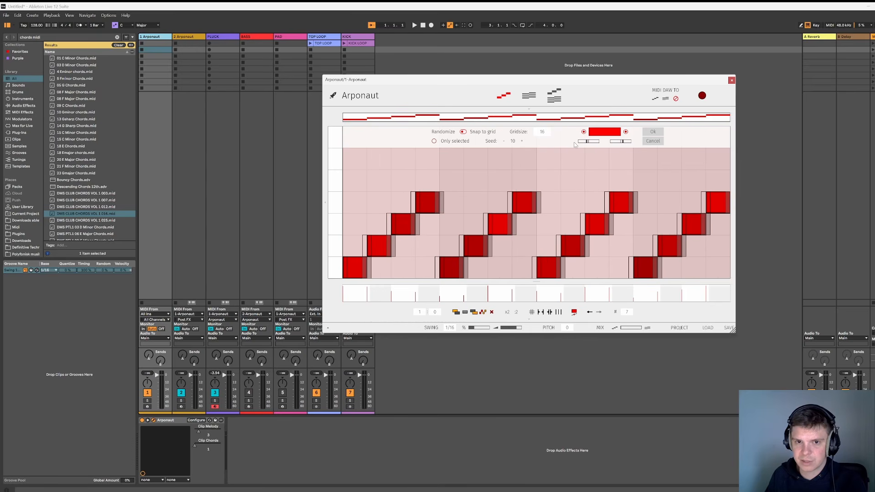
click(522, 141)
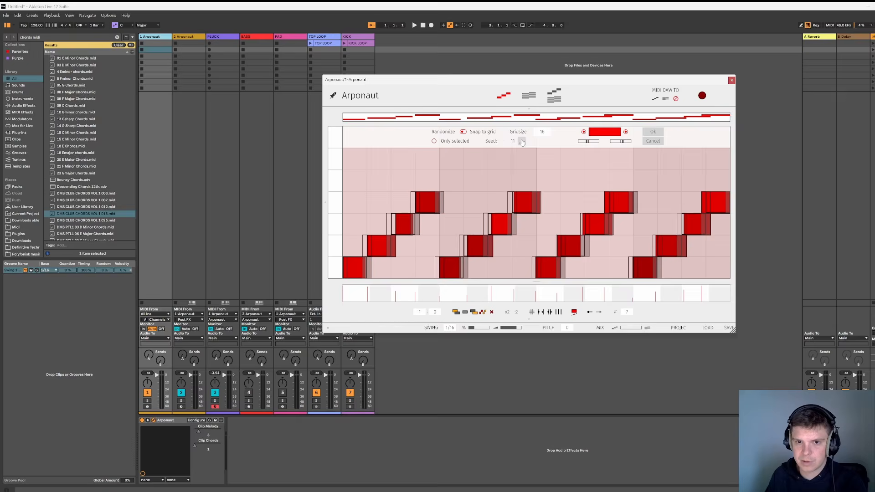
click(654, 133)
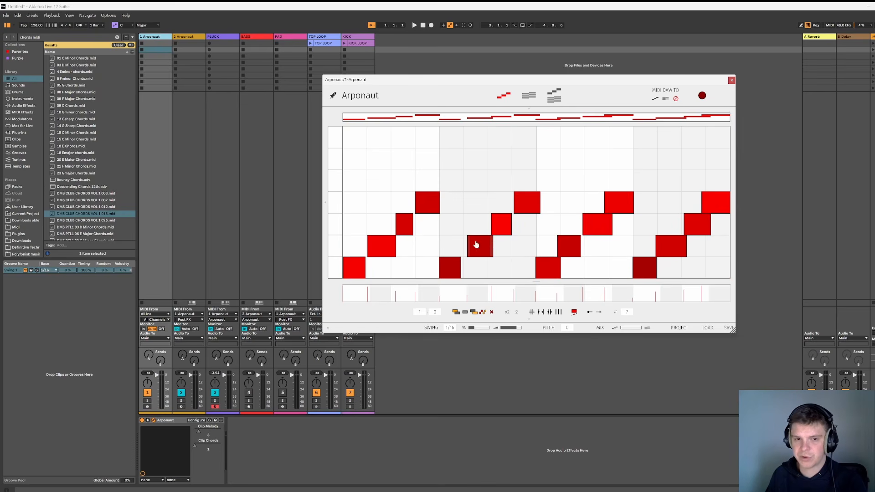
key(space)
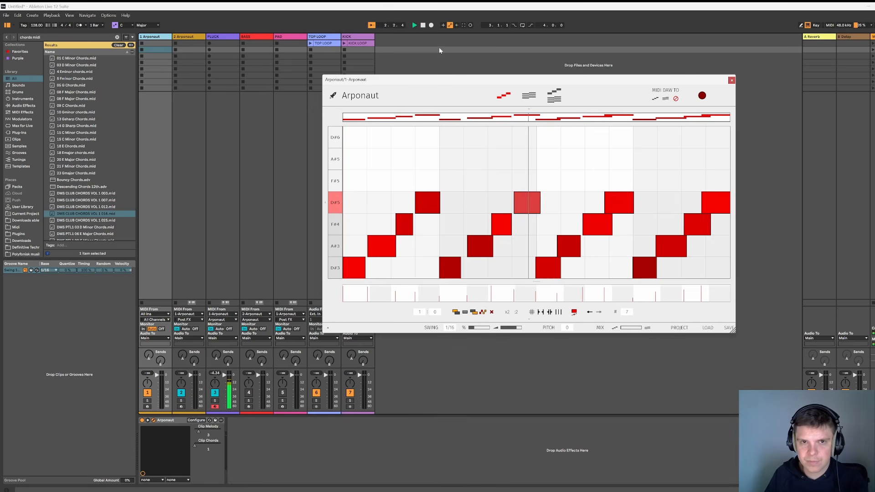
click(423, 25)
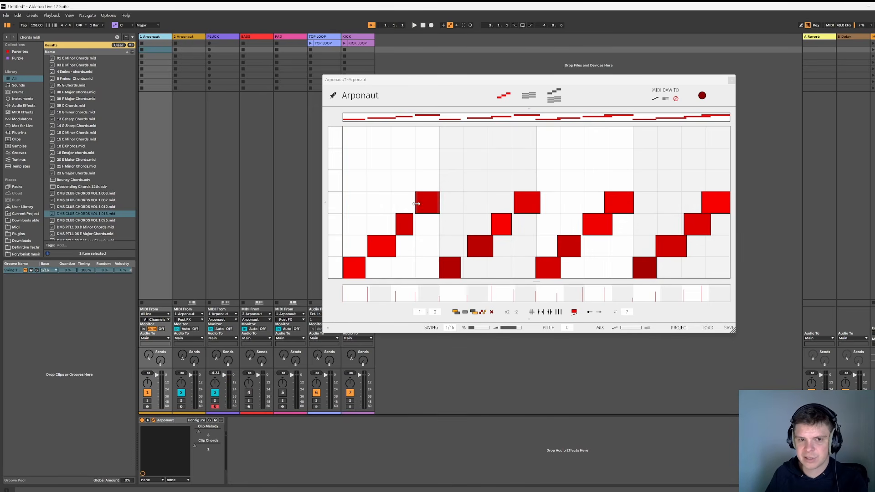
Snap the melody notes to the 16 grid at a strength somewhat below full, apply it, and play back the result briefly
click(486, 179)
key(r)
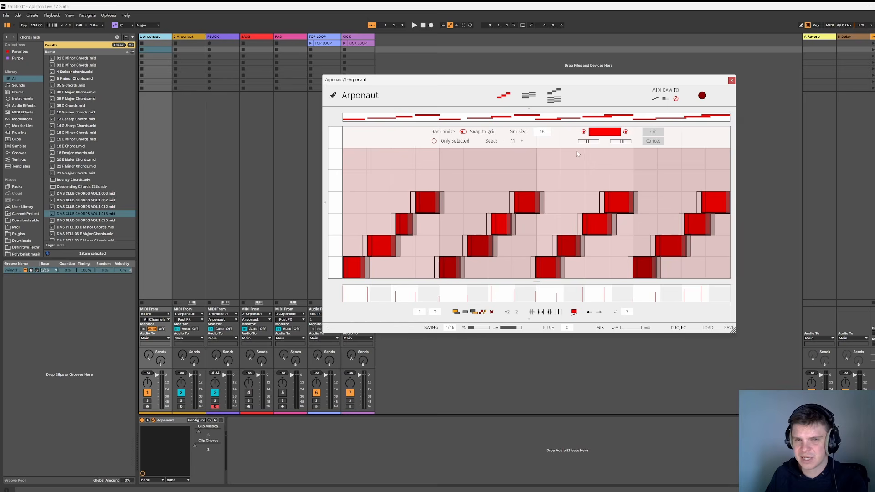
click(463, 132)
mouse_move(612, 149)
mouse_down()
mouse_move(594, 148)
mouse_move(609, 152)
mouse_up()
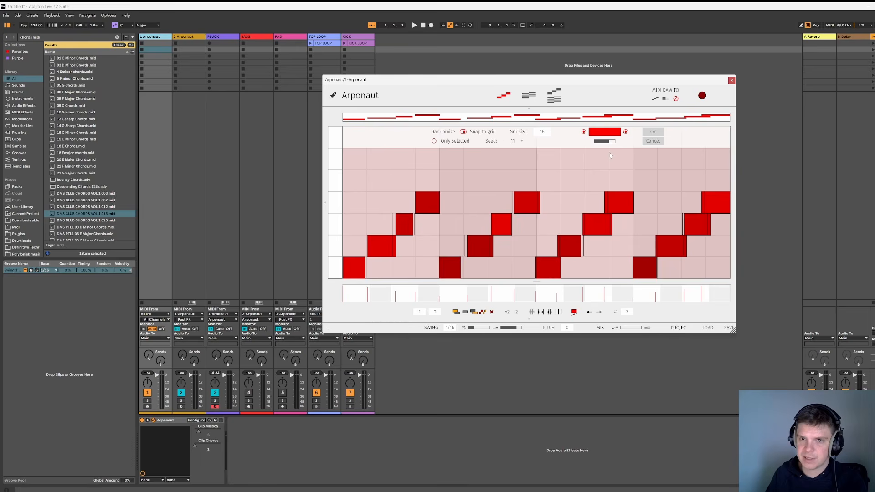
click(659, 132)
key(space)
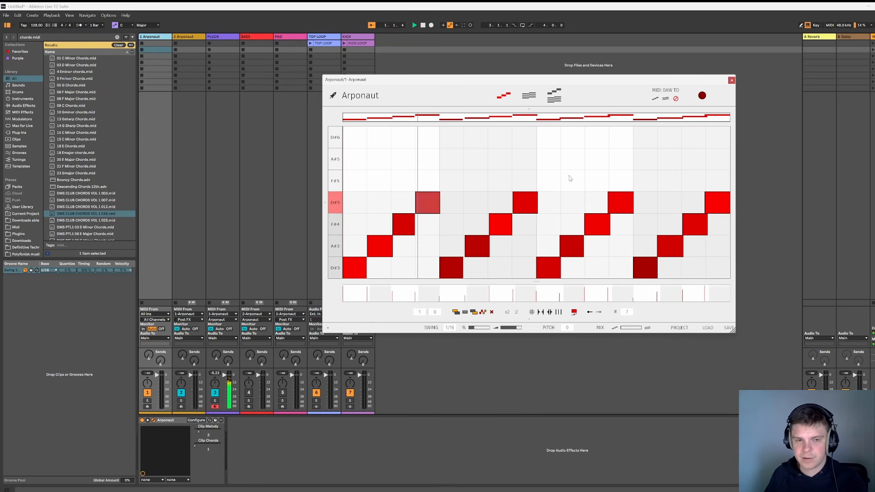
click(422, 26)
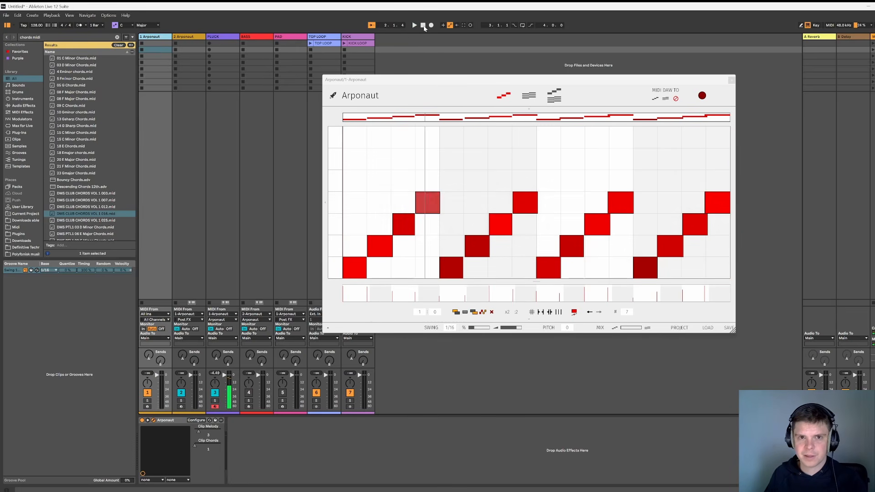